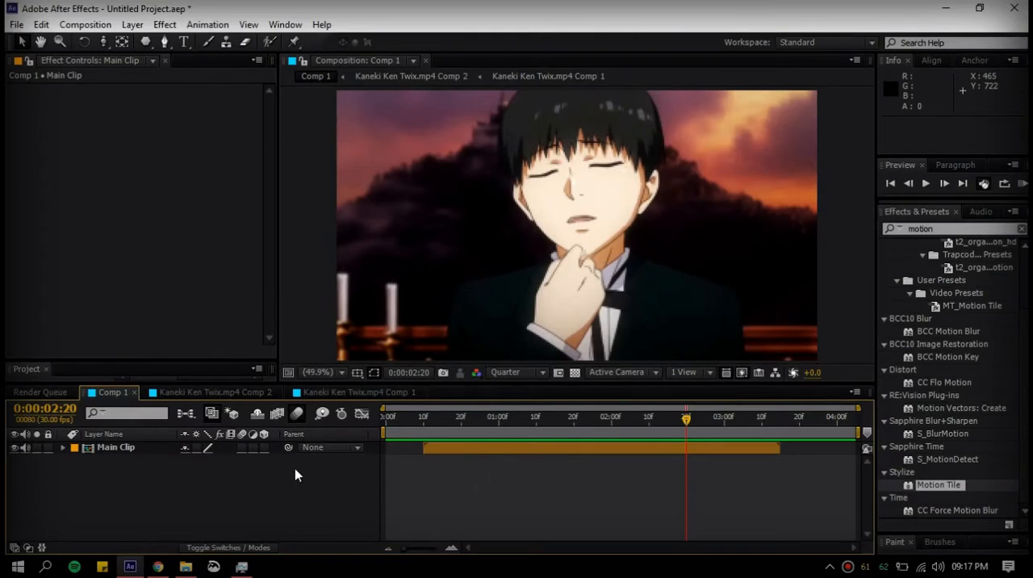
Add a two-node camera with the 50mm preset to Comp 1
{"action": "right_click", "coordinate": [224, 497]}
{"action": "mouse_move", "coordinate": [385, 333]}
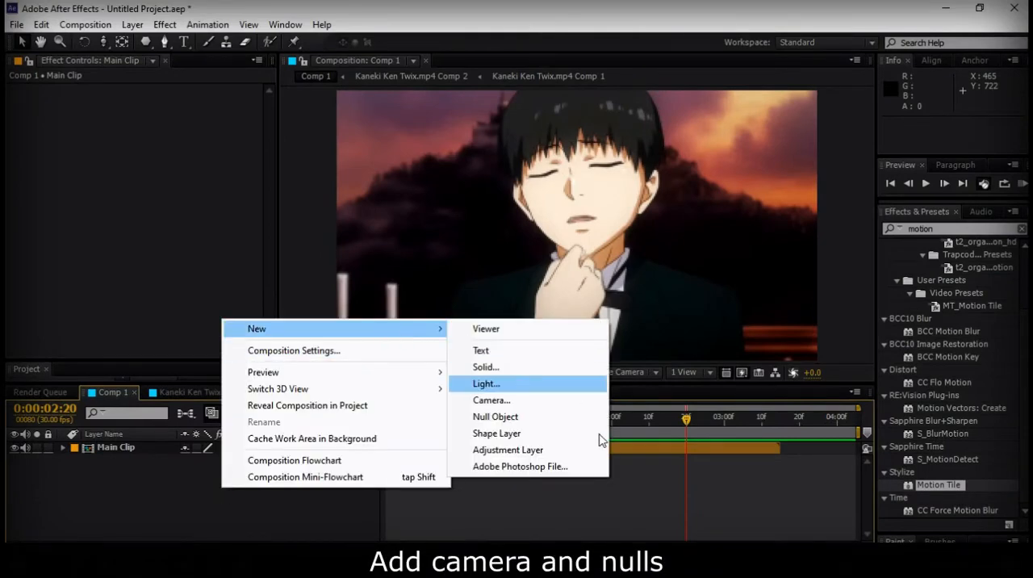
{"action": "left_click", "coordinate": [515, 406]}
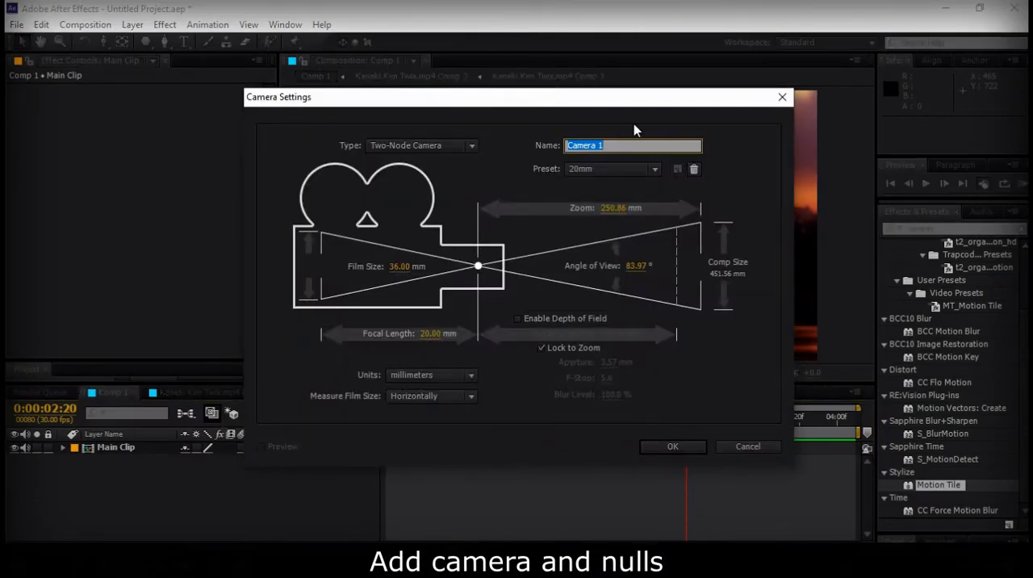
{"action": "left_click", "coordinate": [655, 171]}
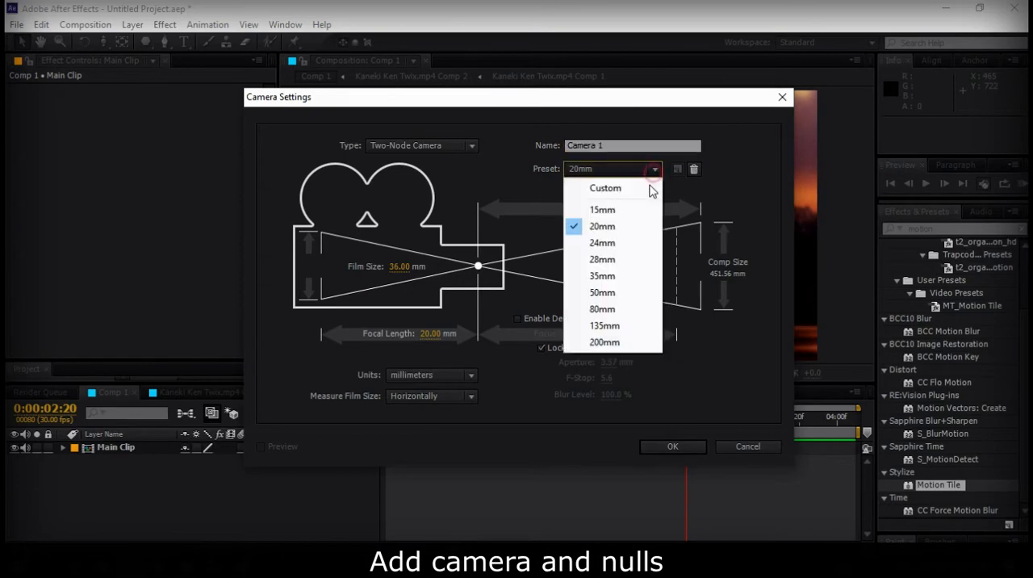
{"action": "left_click", "coordinate": [617, 293]}
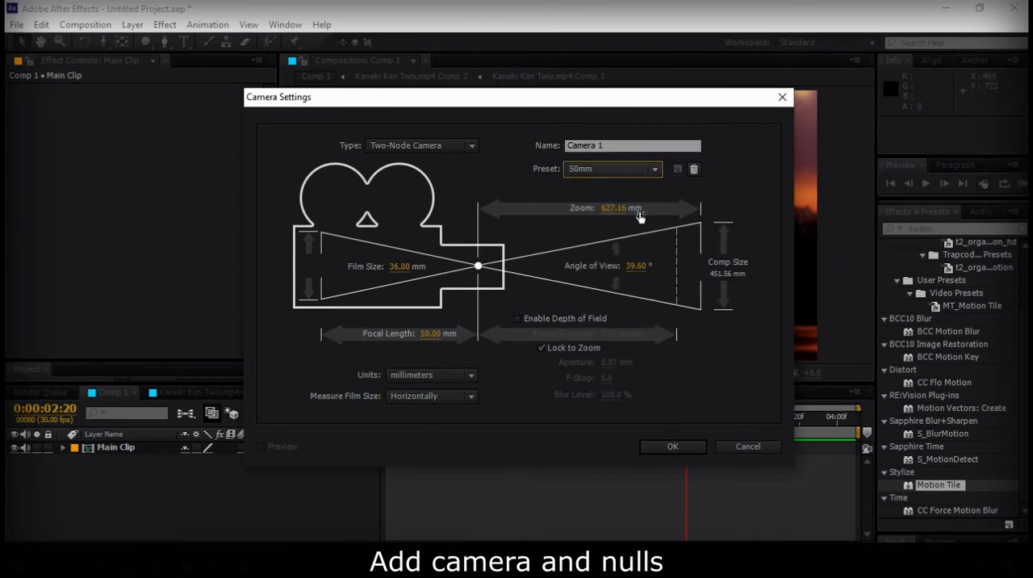
{"action": "left_click", "coordinate": [672, 445]}
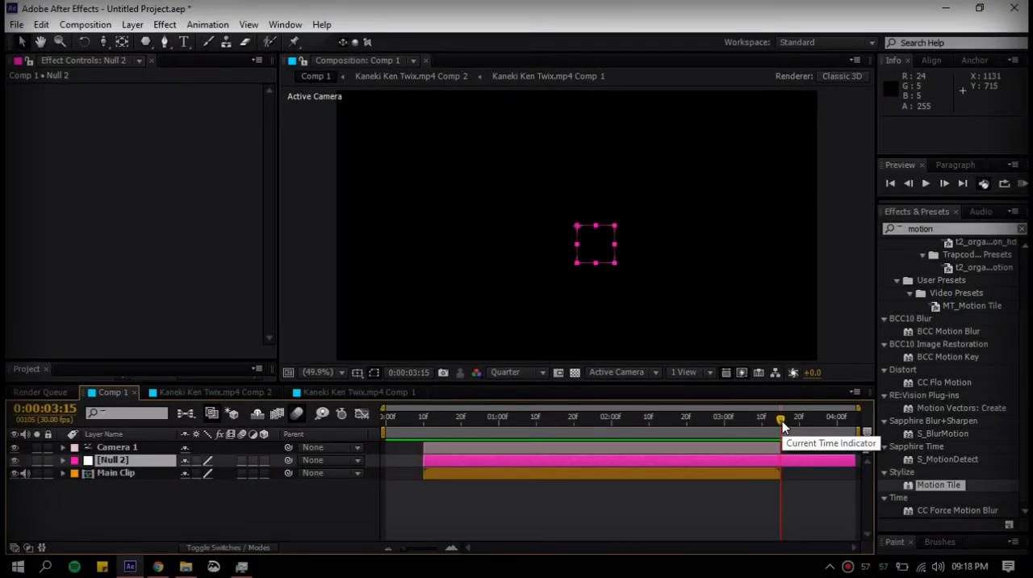
Trim the null layer at 0:00:03:15 to match the clip's end, and duplicate the null
{"action": "key", "text": "ctrl+shift+d"}
{"action": "key", "text": "Delete"}
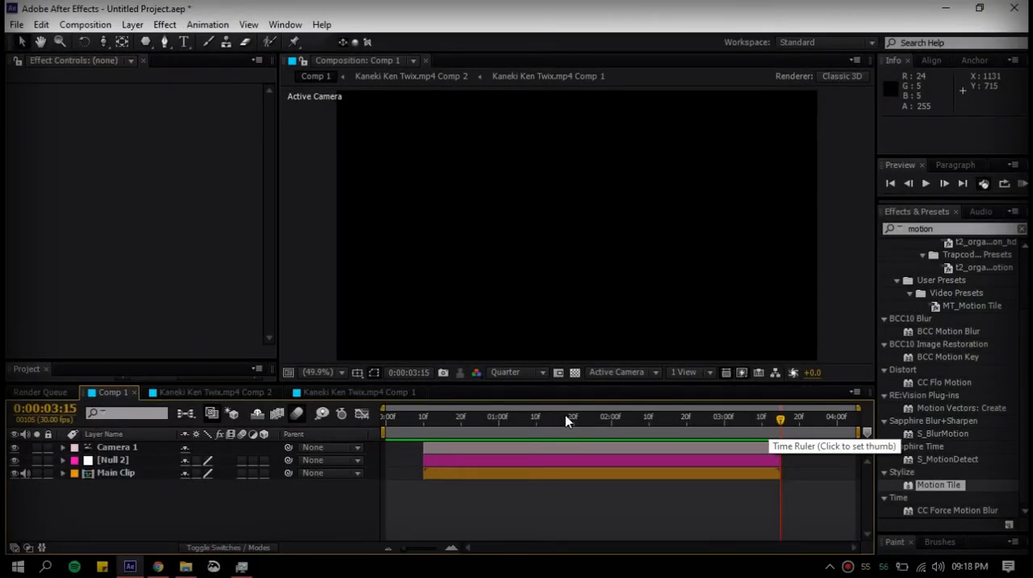
{"action": "left_click_drag", "start_coordinate": [565, 417], "coordinate": [500, 416]}
{"action": "left_click", "coordinate": [511, 460]}
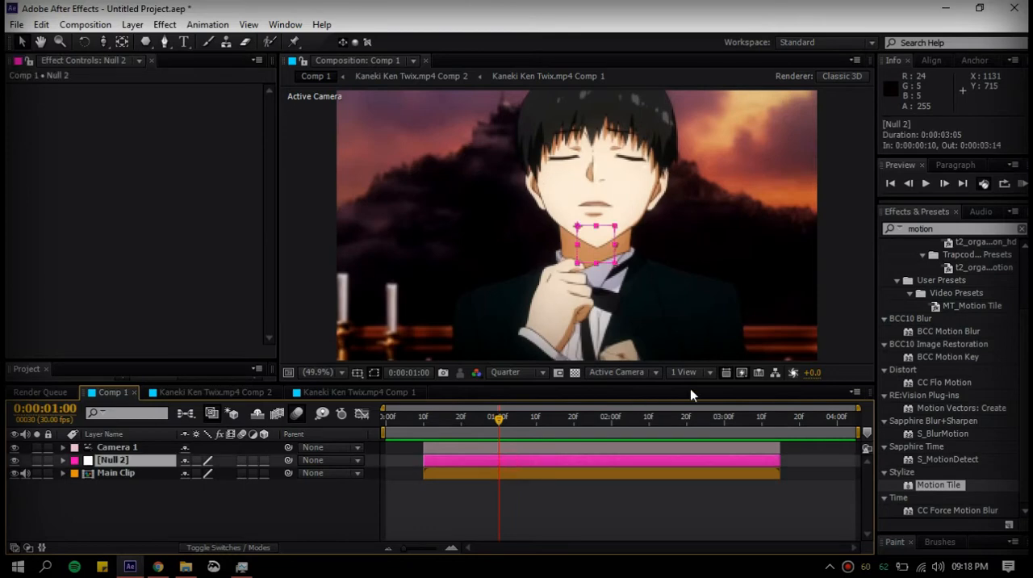
{"action": "key", "text": "ctrl+d"}
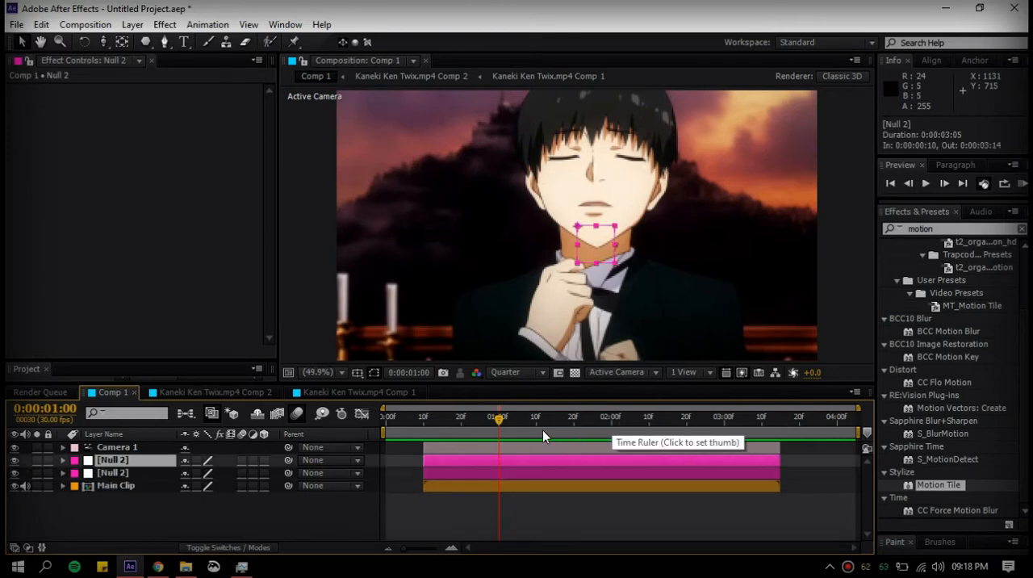
Move both null layers above Camera 1 in the layer stack
{"action": "left_click", "coordinate": [122, 460], "text": "shift"}
{"action": "left_click_drag", "start_coordinate": [123, 459], "coordinate": [128, 444]}
{"action": "left_click", "coordinate": [533, 505]}
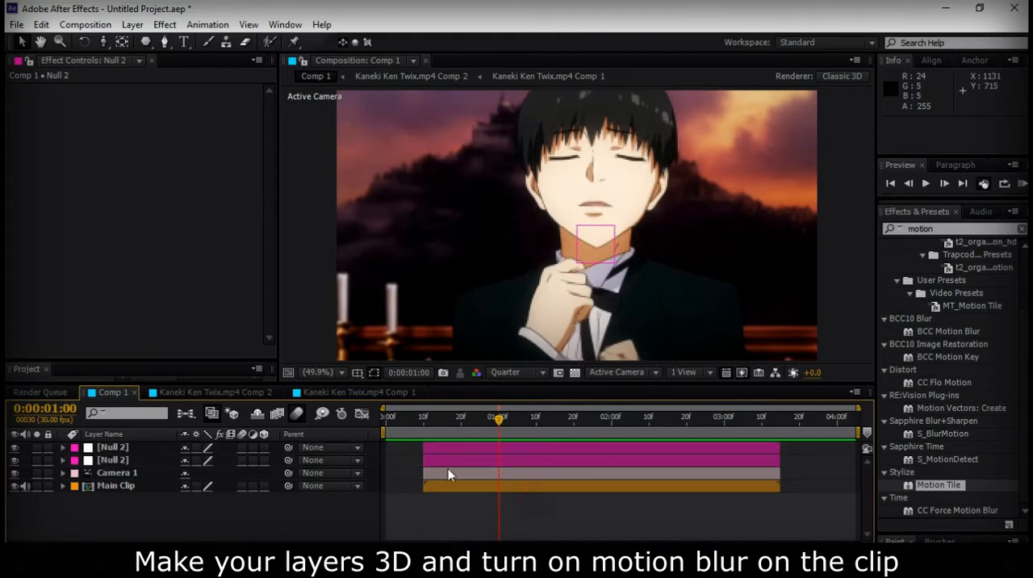
Parent Camera 1 to the lower null and the lower null to the upper null
{"action": "left_click", "coordinate": [455, 482]}
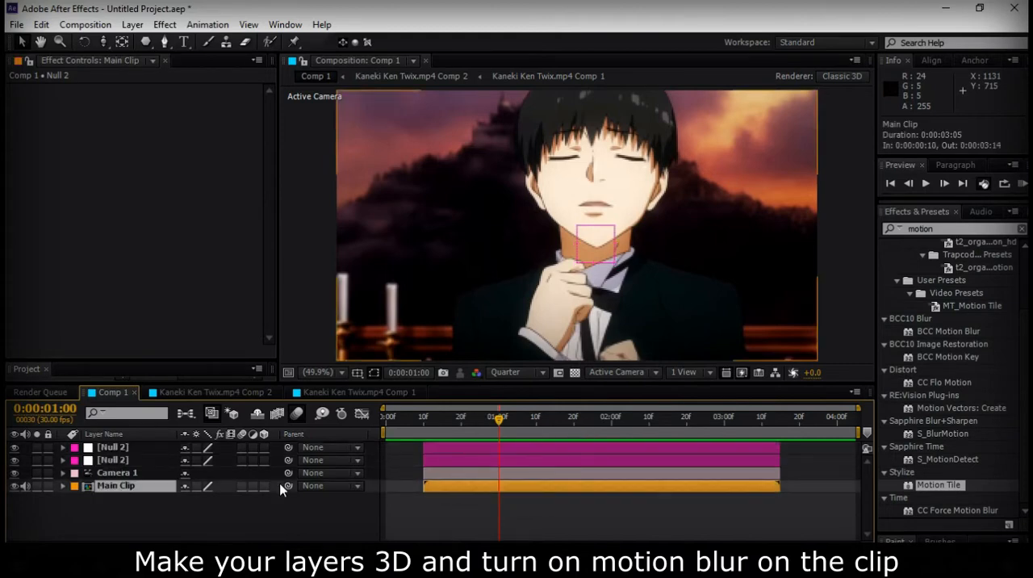
{"action": "left_click", "coordinate": [481, 470]}
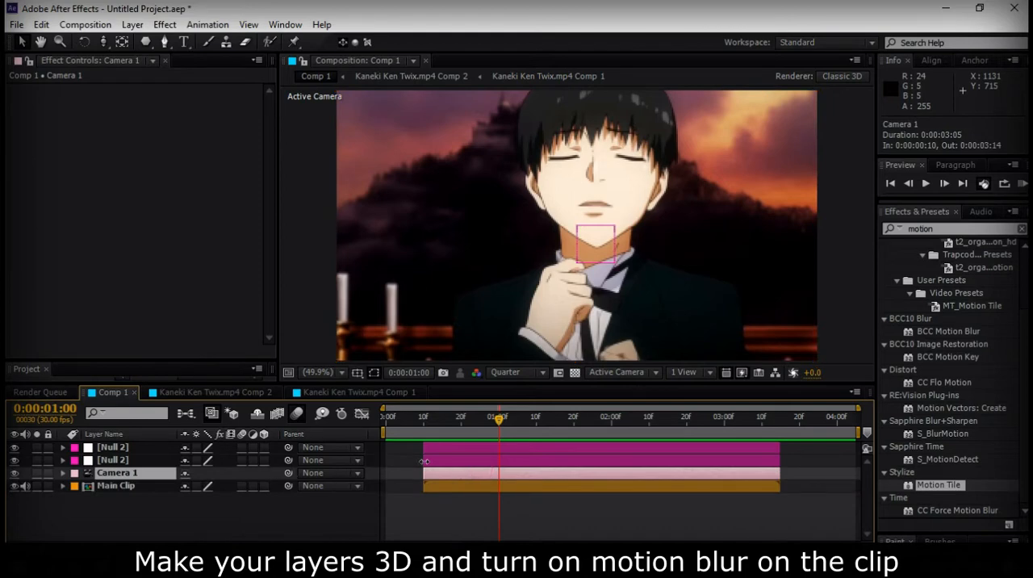
{"action": "left_click", "coordinate": [445, 461]}
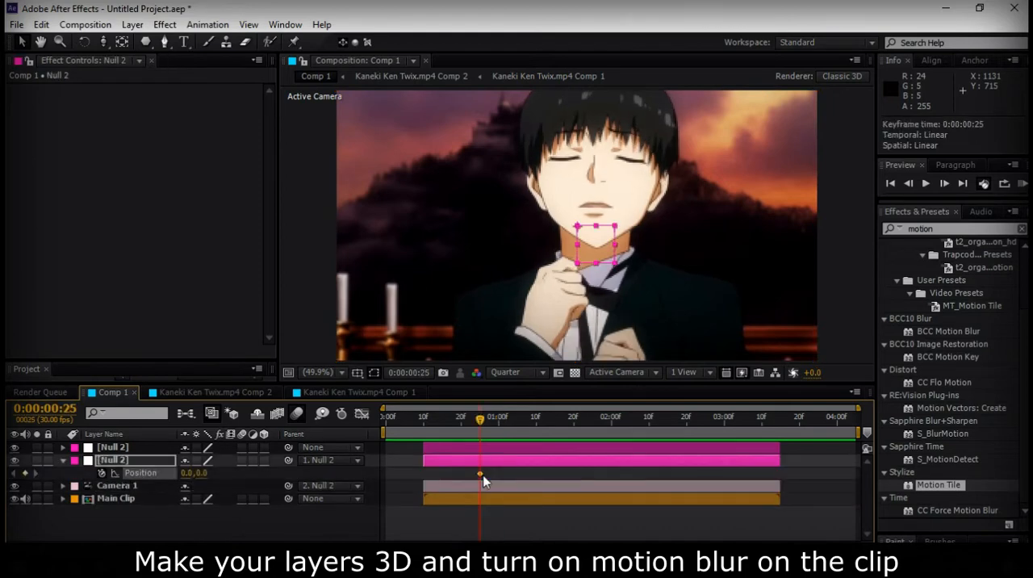
Keyframe the lower null's Position and shift that keyframe to about 0:00:01:04, with the current time at 0:00:00:10
{"action": "left_click", "coordinate": [423, 418]}
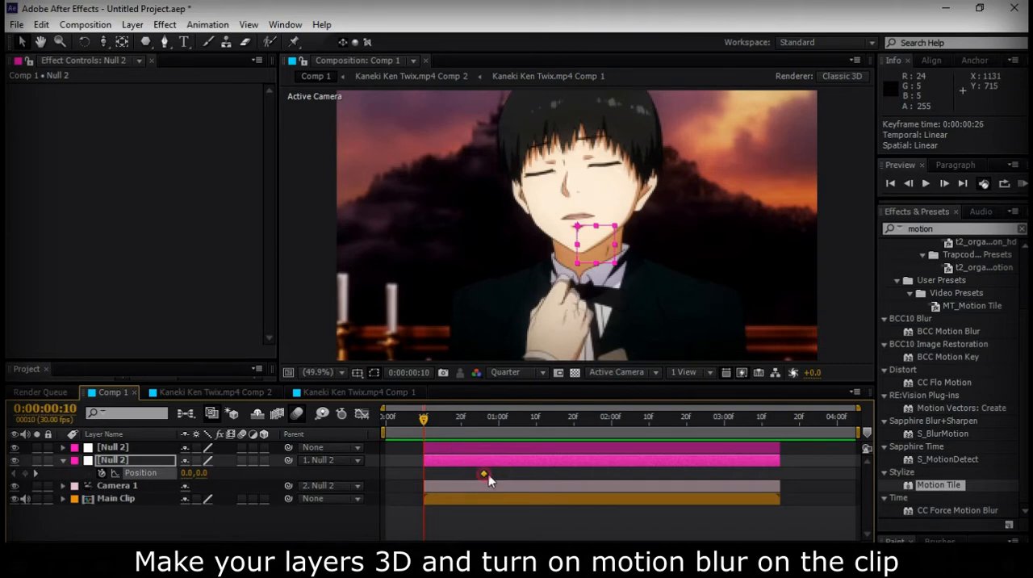
{"action": "left_click_drag", "start_coordinate": [486, 475], "coordinate": [515, 475]}
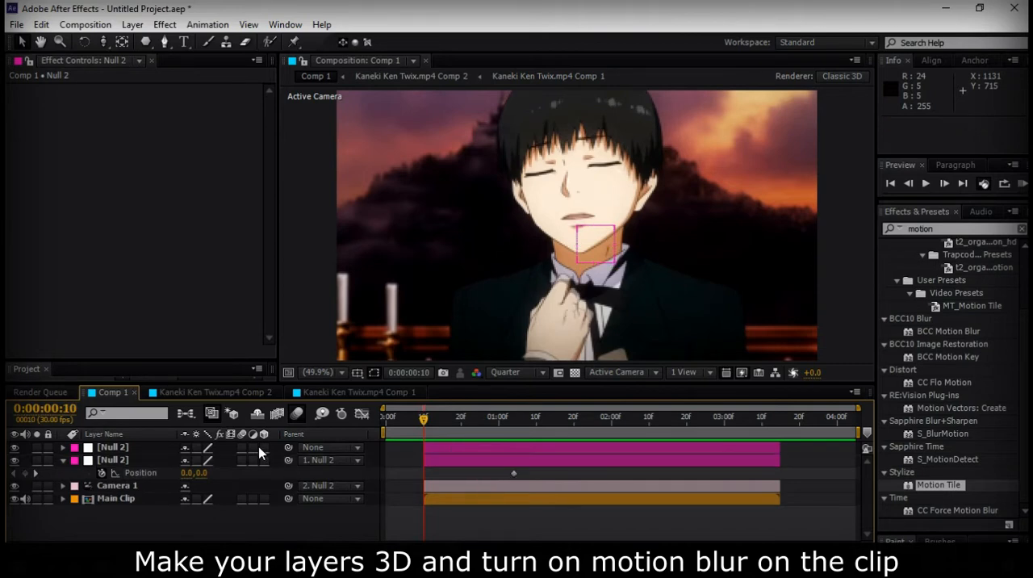
Make both nulls and Main Clip 3D layers, and show only the lower null's Position property
{"action": "left_click_drag", "start_coordinate": [264, 447], "coordinate": [267, 476]}
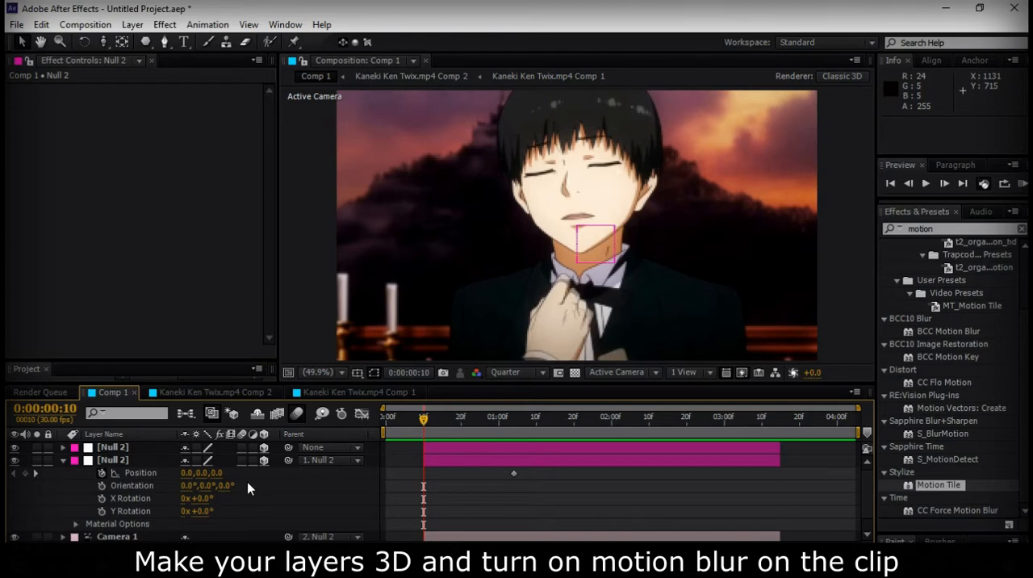
{"action": "left_click", "coordinate": [127, 461]}
{"action": "key", "text": "p"}
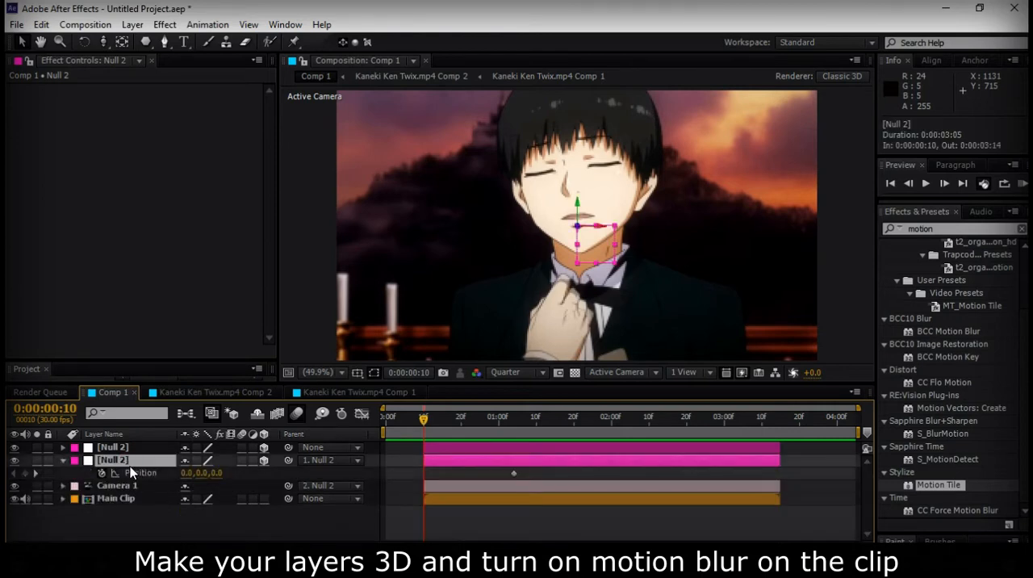
{"action": "key", "text": "ctrl+z"}
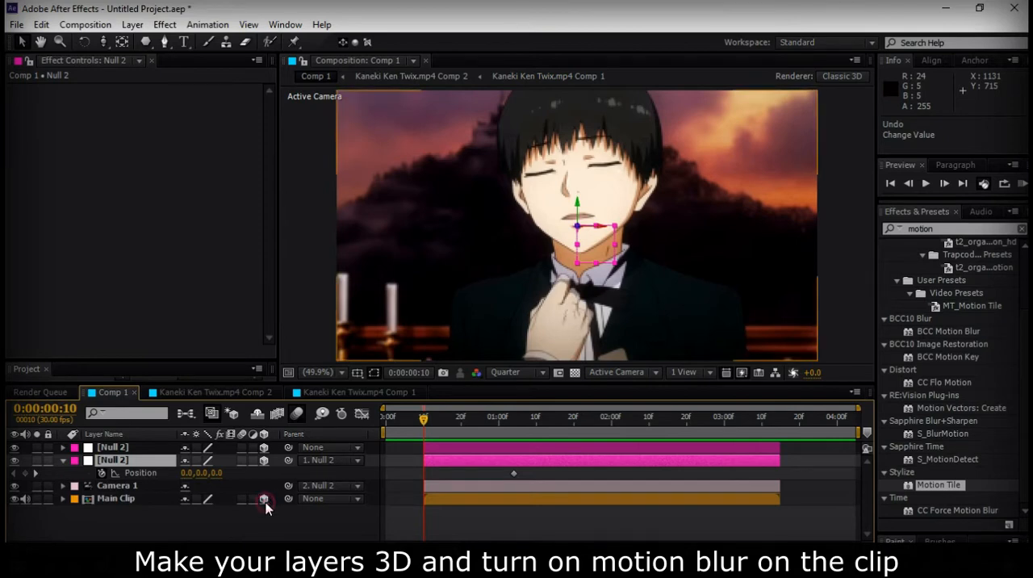
Set the lower null's Z position to 772 at 0:00:00:10, and raise it further to 1279
{"action": "left_click", "coordinate": [224, 473]}
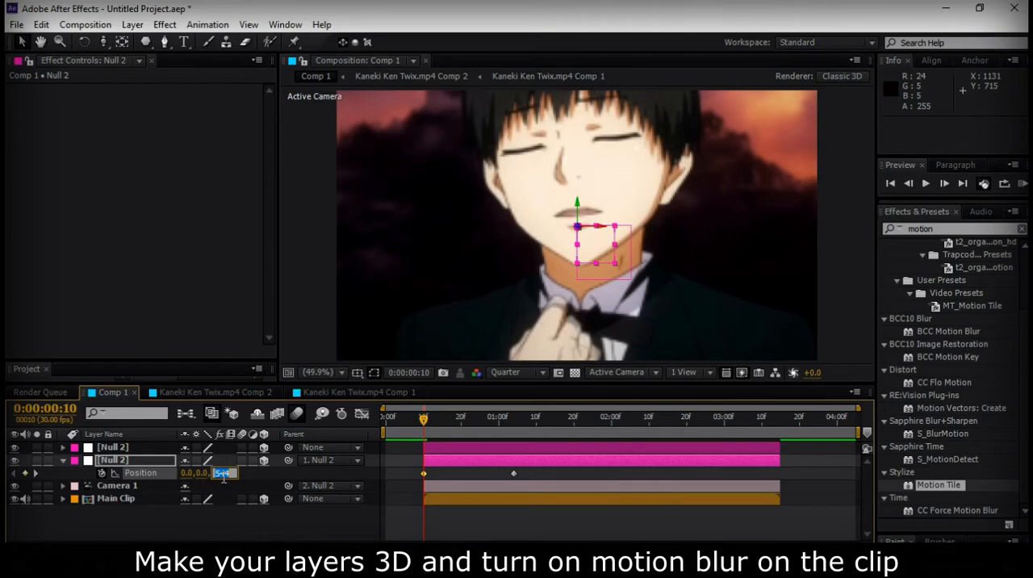
{"action": "type", "text": "772"}
{"action": "key", "text": "Return"}
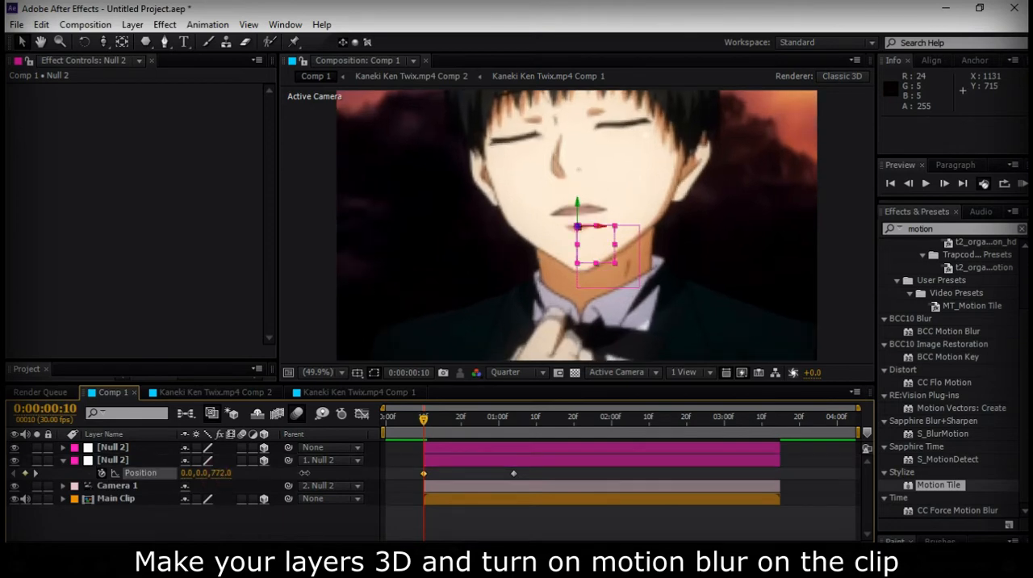
{"action": "left_click_drag", "start_coordinate": [304, 473], "coordinate": [417, 482]}
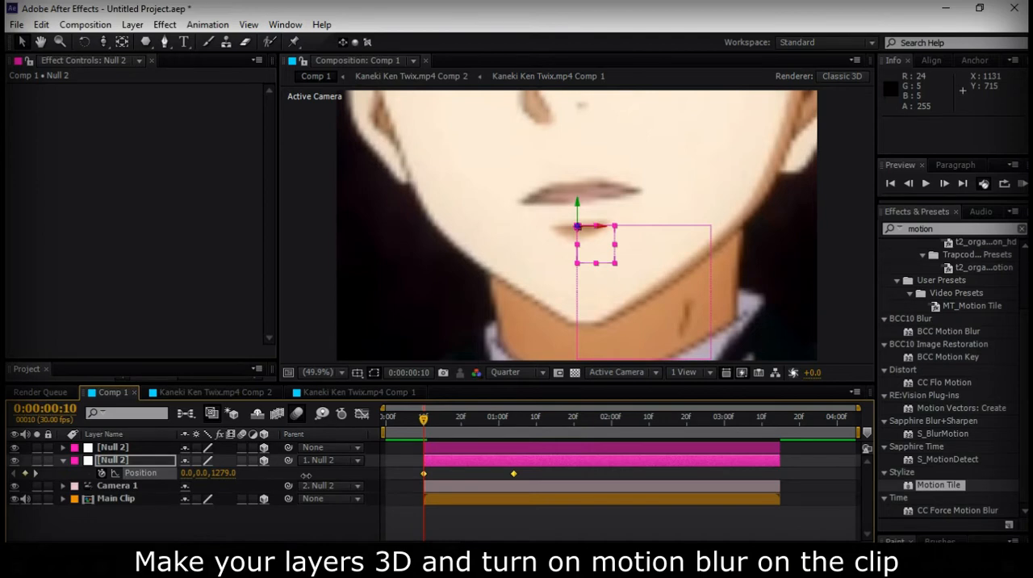
Enable motion blur on Main Clip and reshape the lower null's position speed curve to start fast and ease out slowly
{"action": "left_click", "coordinate": [241, 498]}
{"action": "key", "text": "shift+F3"}
{"action": "left_click", "coordinate": [469, 533]}
{"action": "left_click", "coordinate": [539, 392]}
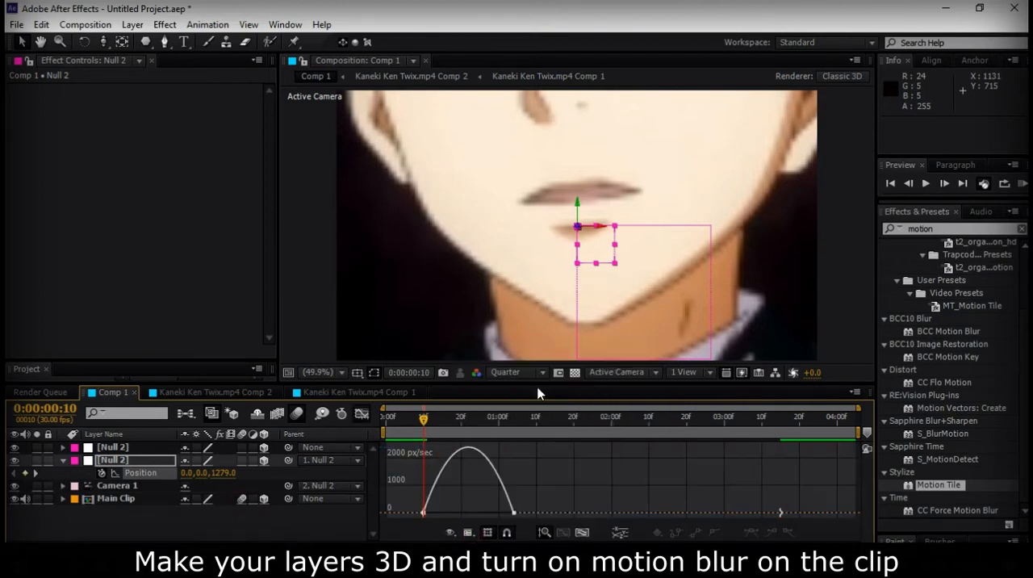
{"action": "left_click_drag", "start_coordinate": [541, 486], "coordinate": [424, 513]}
{"action": "left_click_drag", "start_coordinate": [498, 513], "coordinate": [443, 518]}
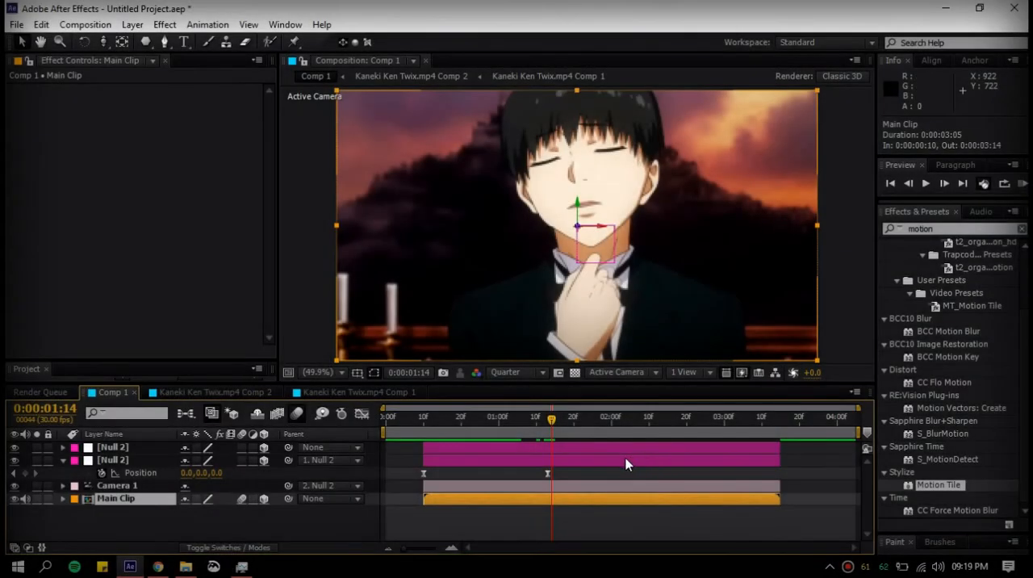
Duplicate Main Clip with the current time at 0:00:01:13, and set the copy's label colour to Cyan
{"action": "left_click", "coordinate": [549, 461]}
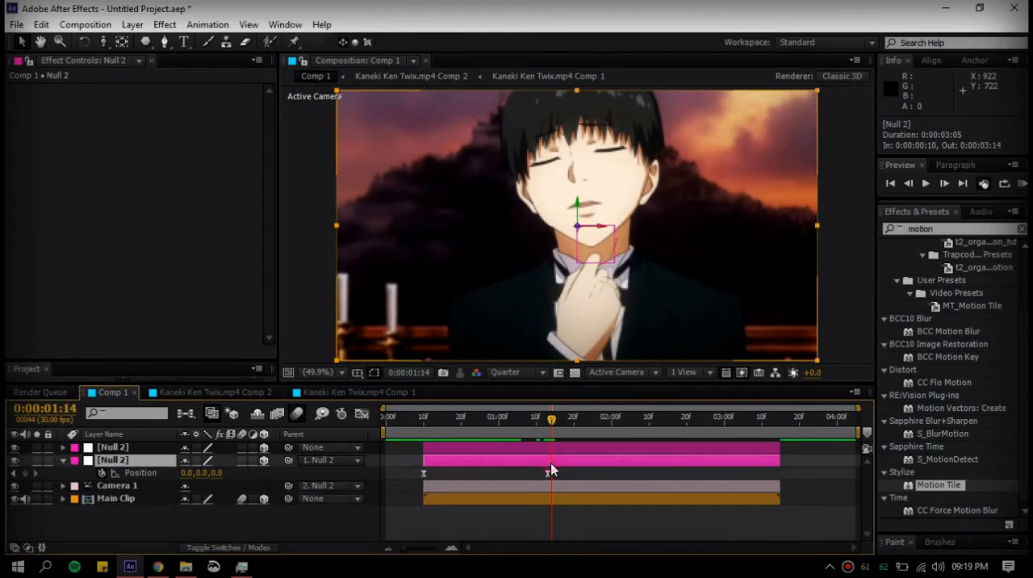
{"action": "left_click_drag", "start_coordinate": [567, 420], "coordinate": [548, 428]}
{"action": "left_click", "coordinate": [294, 535]}
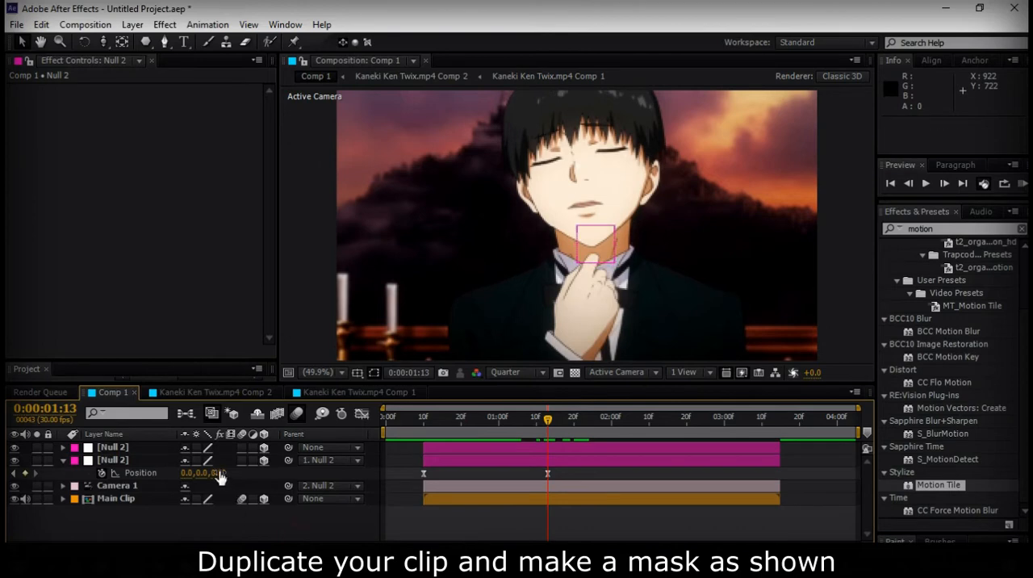
{"action": "left_click", "coordinate": [558, 499]}
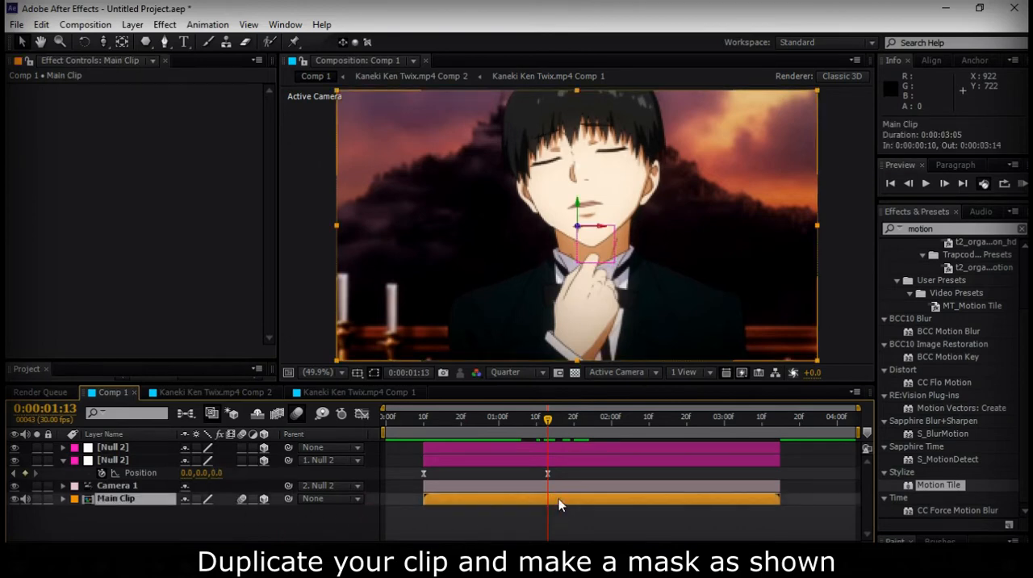
{"action": "key", "text": "ctrl+d"}
{"action": "left_click", "coordinate": [74, 498]}
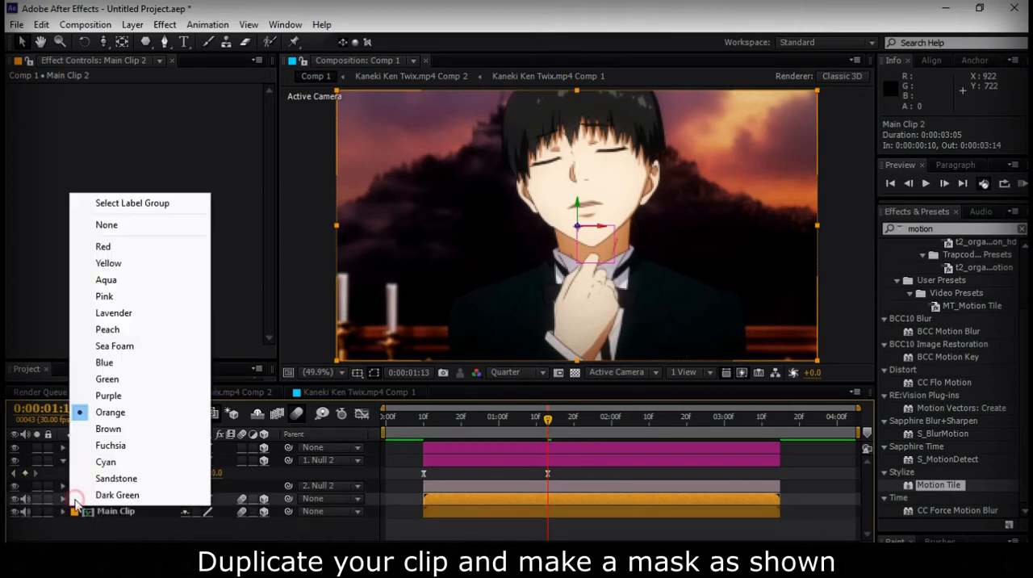
{"action": "left_click", "coordinate": [105, 462]}
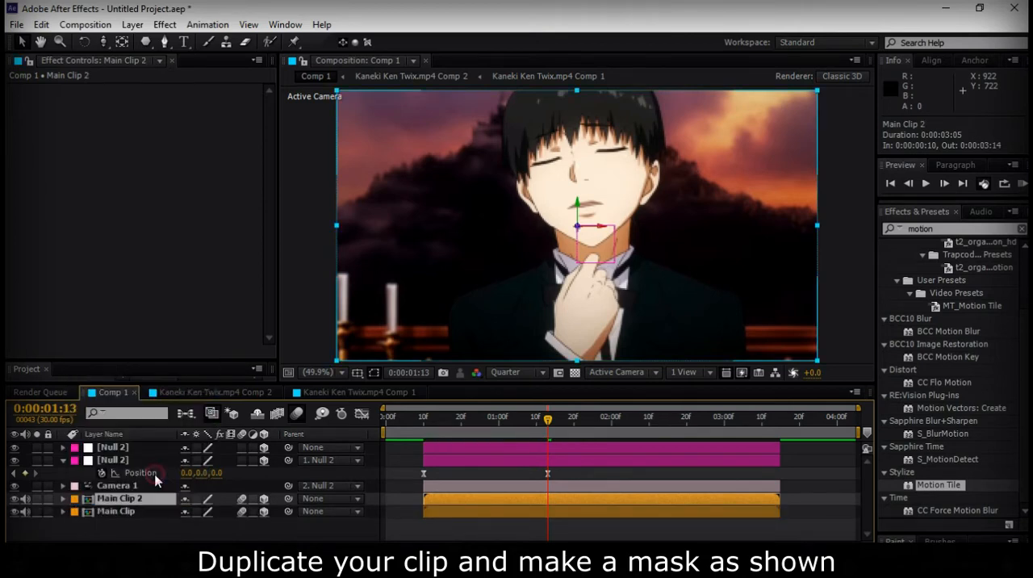
Draw a pentagon mask on Main Clip 2 around the character's face and collapse the layer's mask properties
{"action": "left_click", "coordinate": [147, 42]}
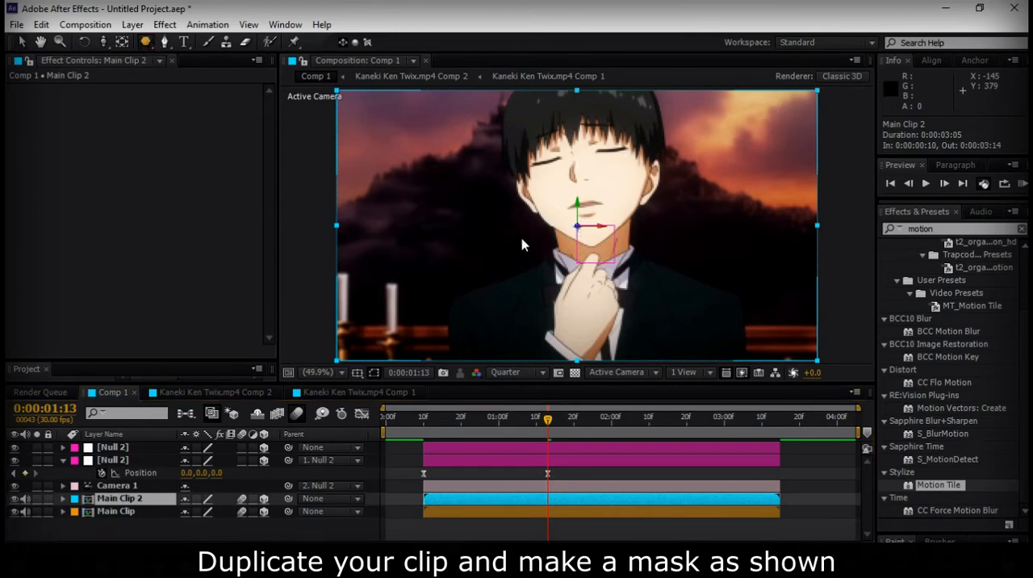
{"action": "left_click_drag", "start_coordinate": [577, 226], "coordinate": [619, 283]}
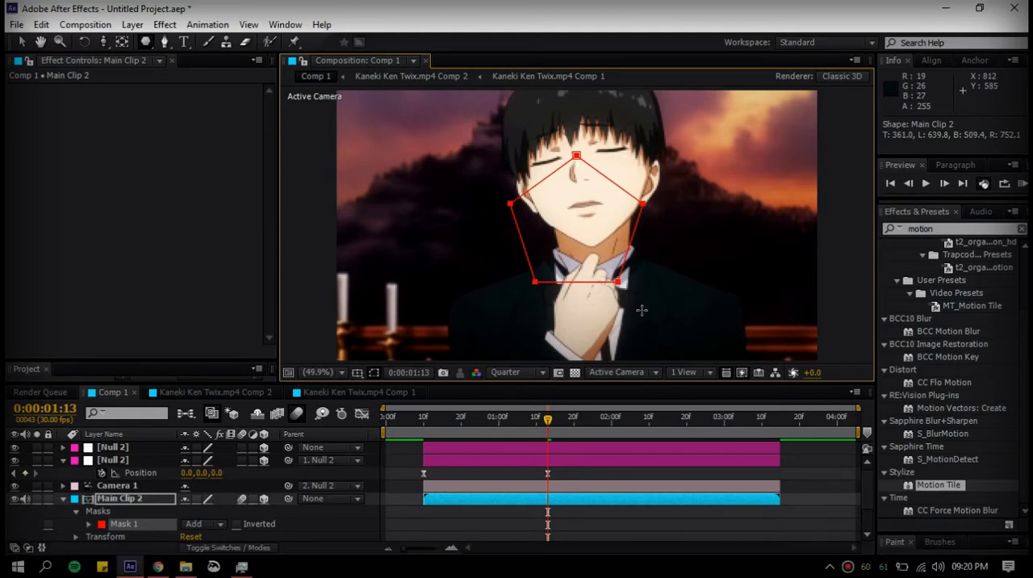
{"action": "key", "text": "v"}
{"action": "left_click", "coordinate": [569, 527]}
{"action": "key", "text": "m"}
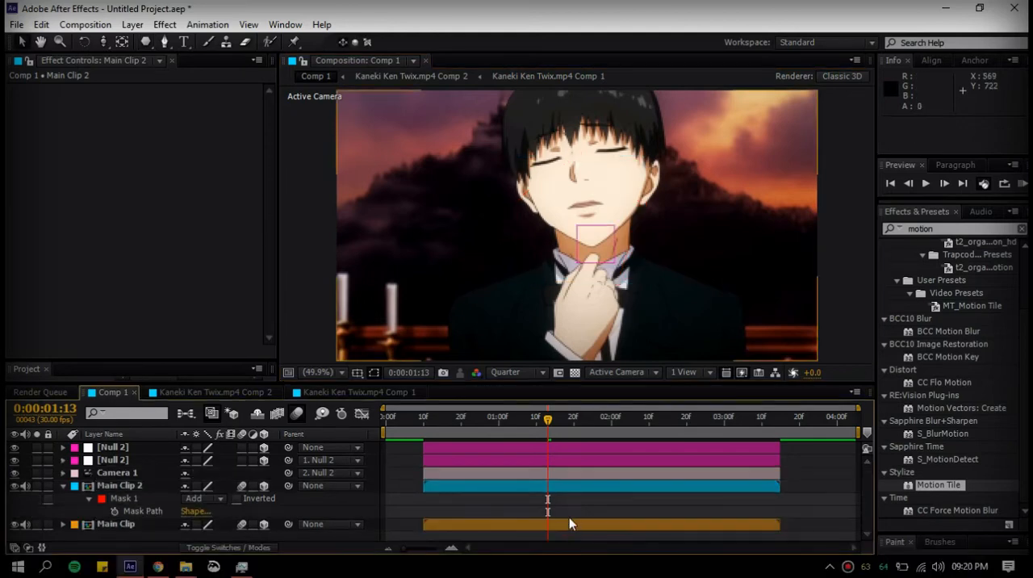
{"action": "key", "text": "m"}
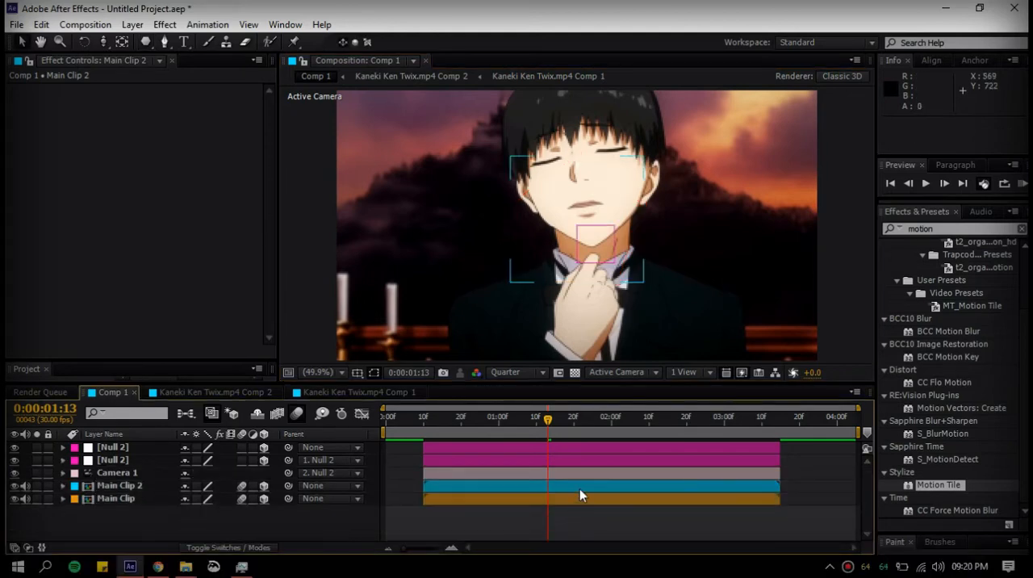
Centre the pentagon mask in the frame using the grid, moving it by 2, 16 pixels, and hide the grid
{"action": "left_click", "coordinate": [580, 488]}
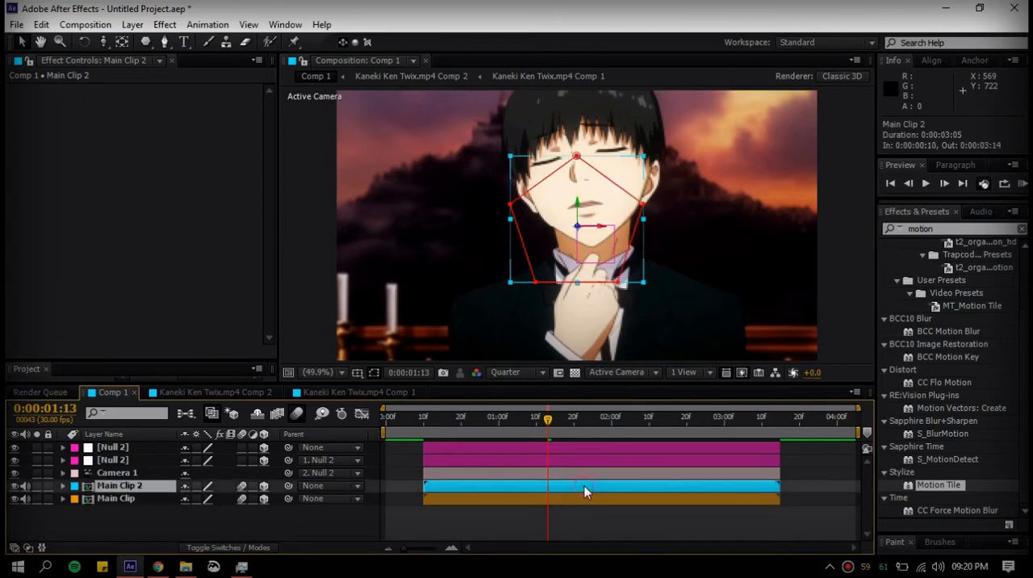
{"action": "left_click", "coordinate": [577, 156]}
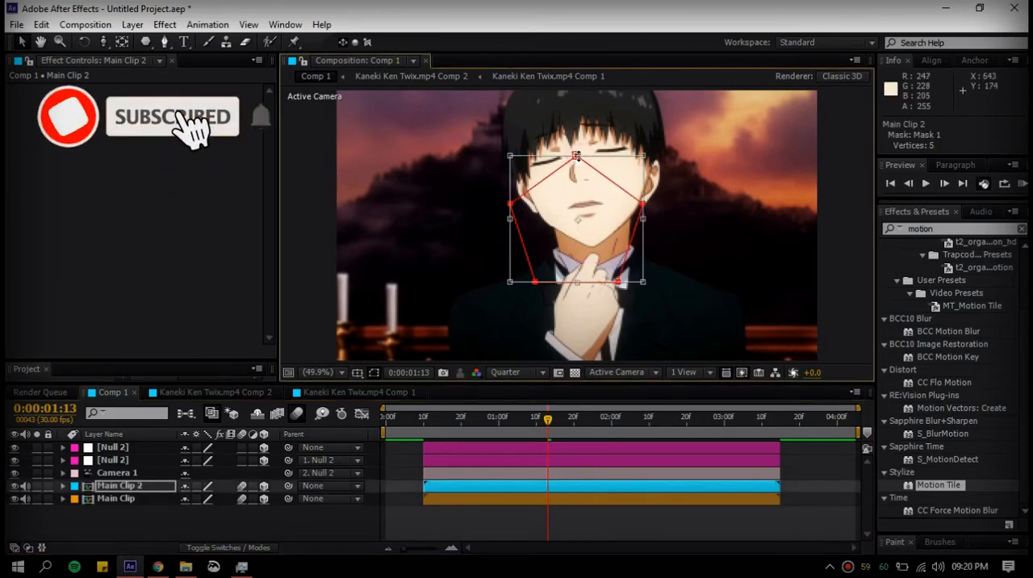
{"action": "key", "text": "ctrl+apostrophe"}
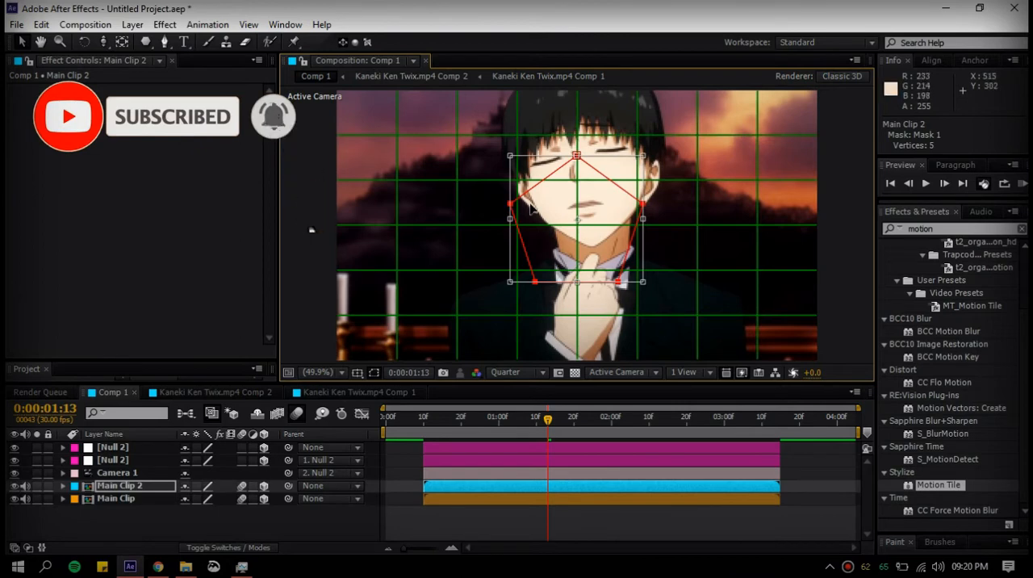
{"action": "left_click_drag", "start_coordinate": [533, 210], "coordinate": [536, 217]}
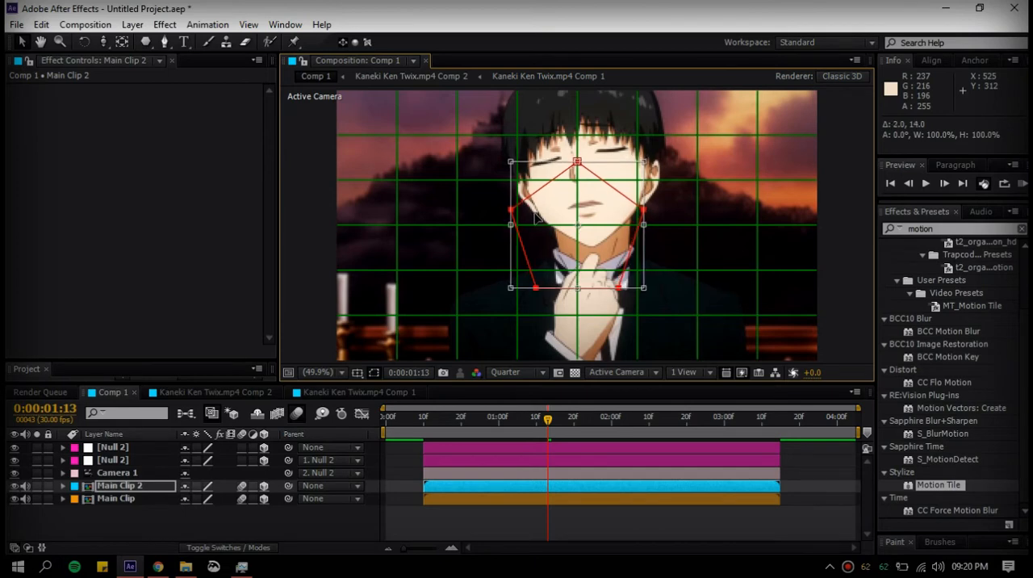
{"action": "left_click", "coordinate": [357, 372]}
{"action": "left_click", "coordinate": [396, 405]}
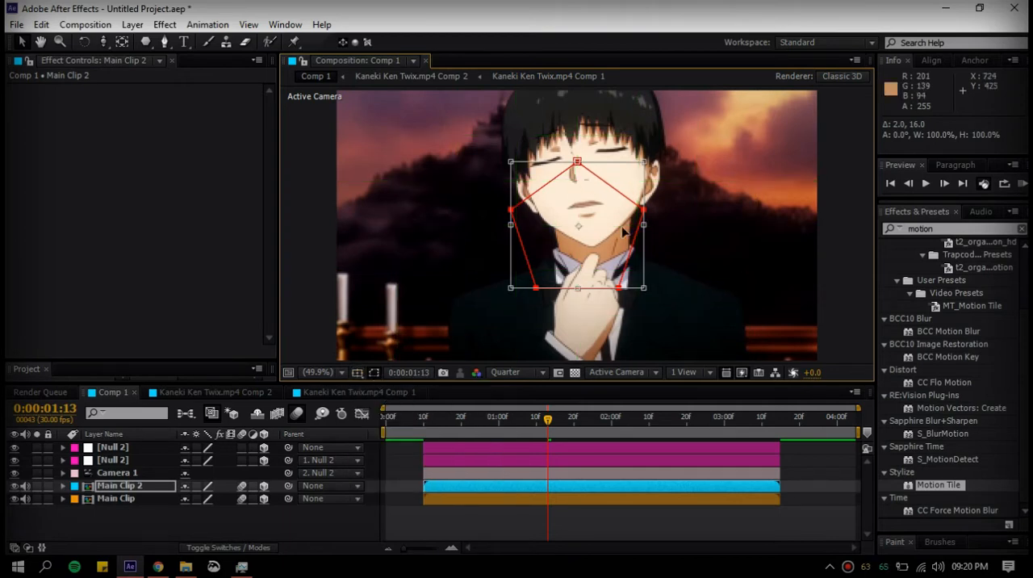
{"action": "left_click", "coordinate": [610, 521]}
{"action": "left_click", "coordinate": [613, 486]}
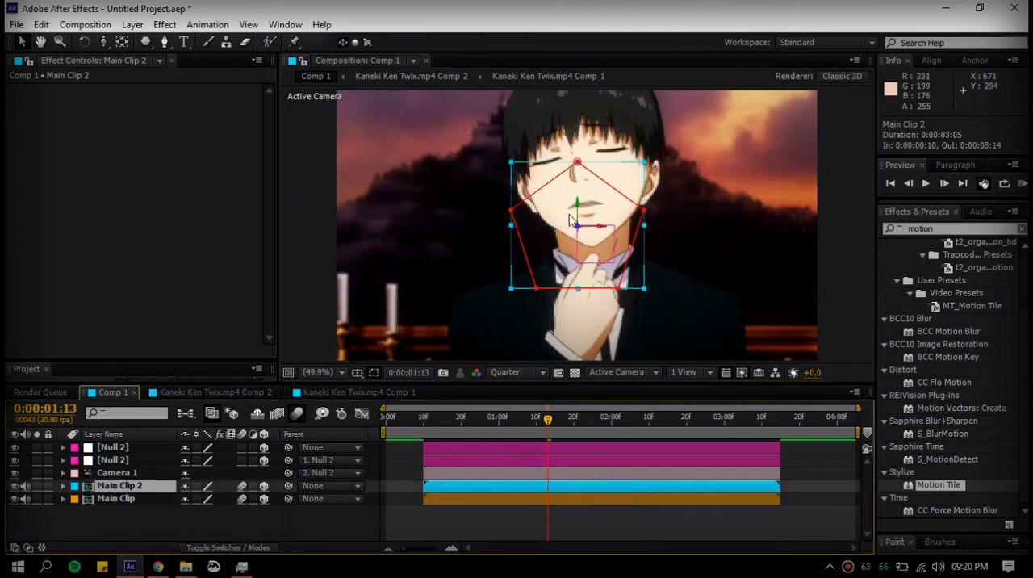
Invert the pentagon mask on Main Clip 2 and collapse the layer's mask properties
{"action": "key", "text": "m"}
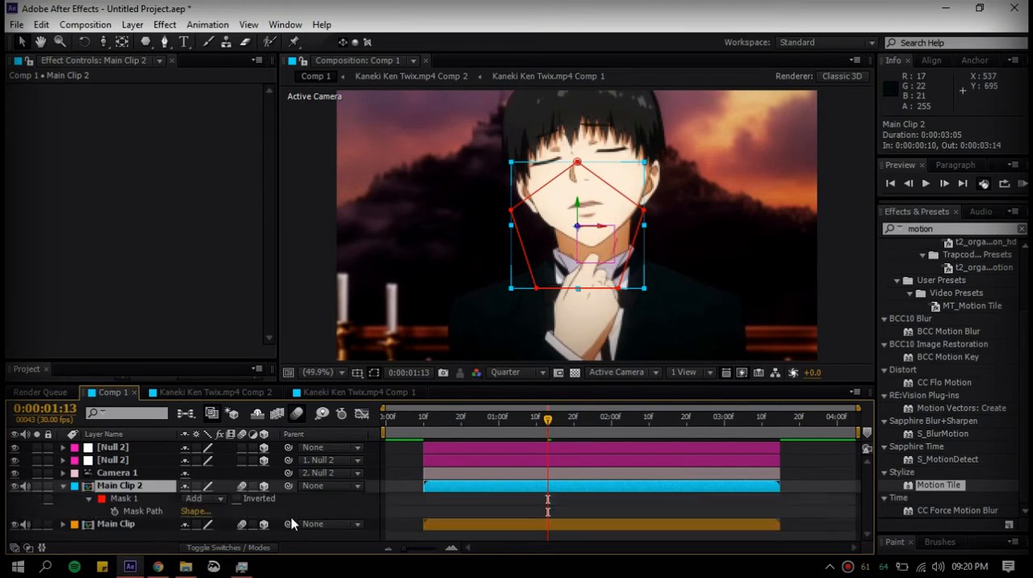
{"action": "left_click", "coordinate": [236, 499]}
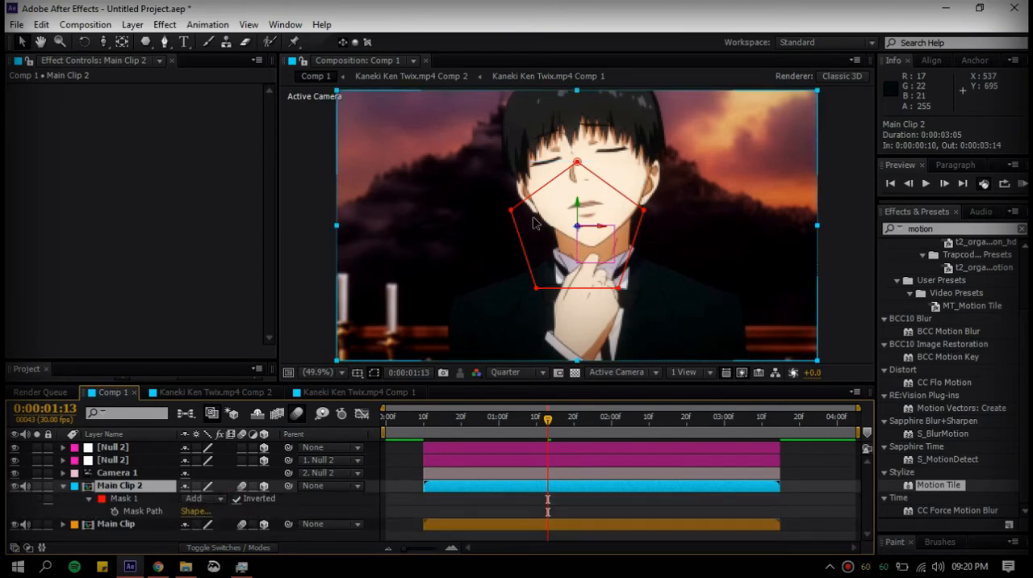
{"action": "key", "text": "m"}
Apply the Hue/Saturation effect to Main Clip 2 and set its Master Saturation to -70
{"action": "left_click", "coordinate": [980, 229]}
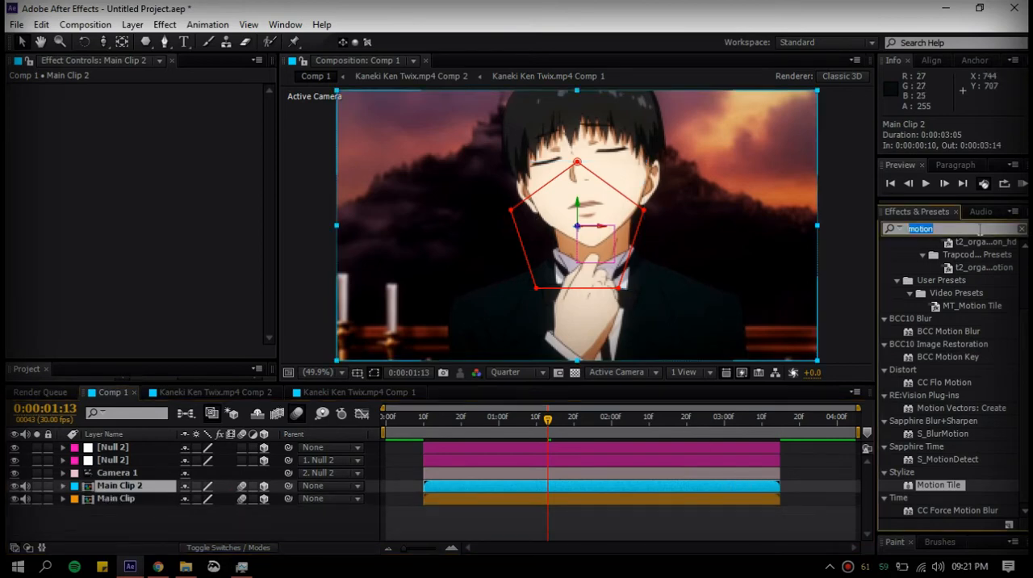
{"action": "type", "text": "satura"}
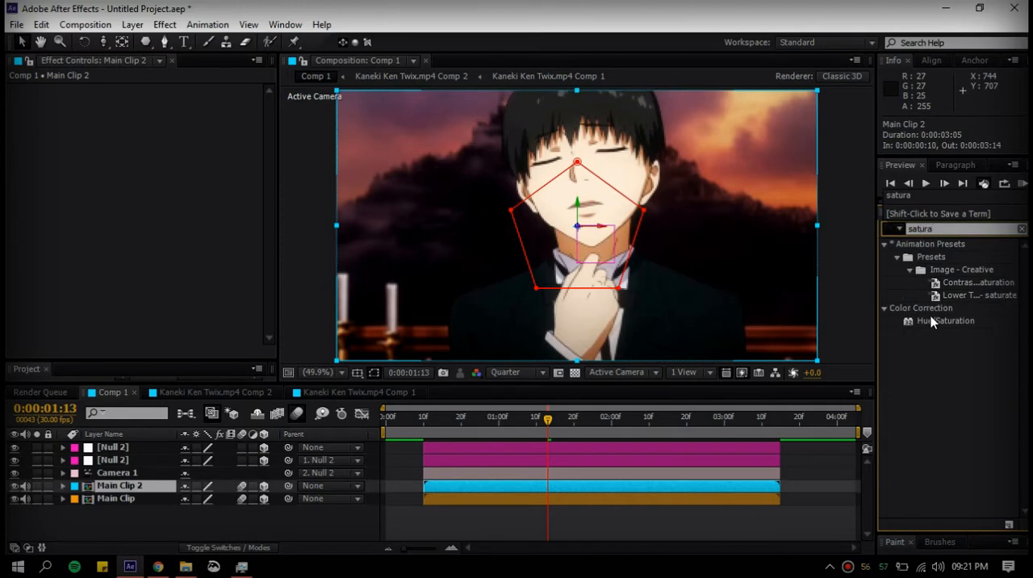
{"action": "double_click", "coordinate": [936, 321]}
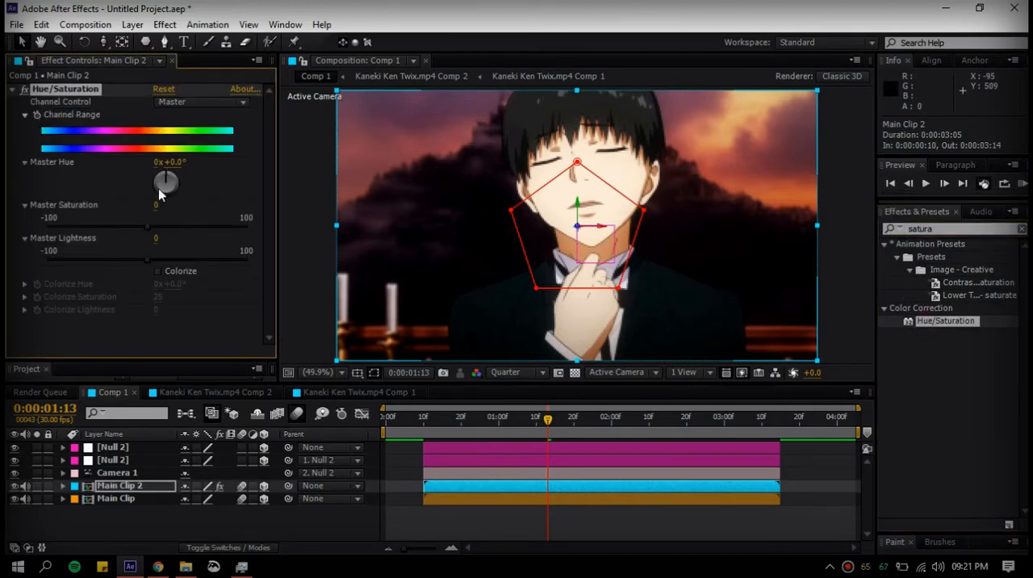
{"action": "left_click", "coordinate": [154, 206]}
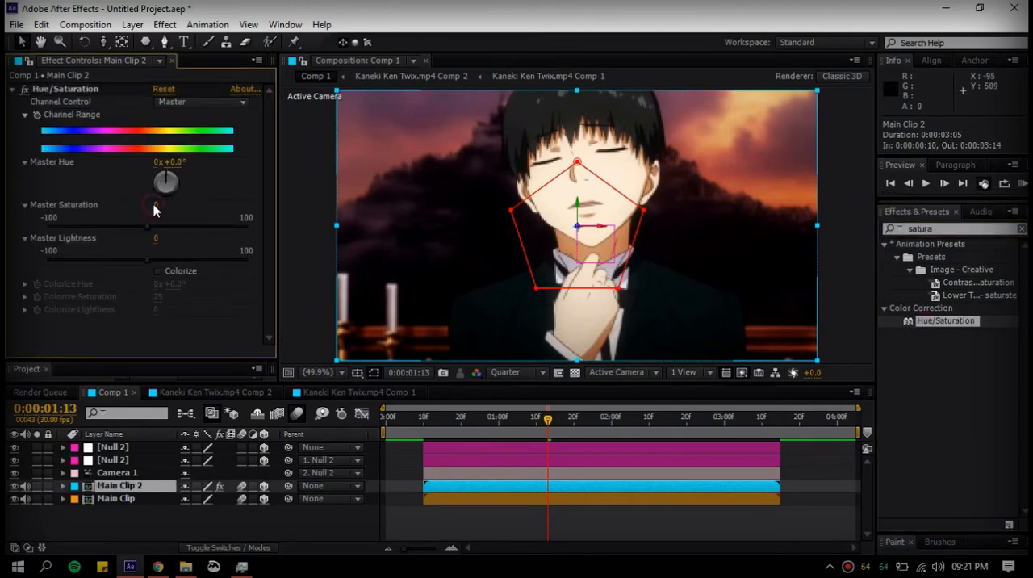
{"action": "left_click_drag", "start_coordinate": [156, 208], "coordinate": [113, 216]}
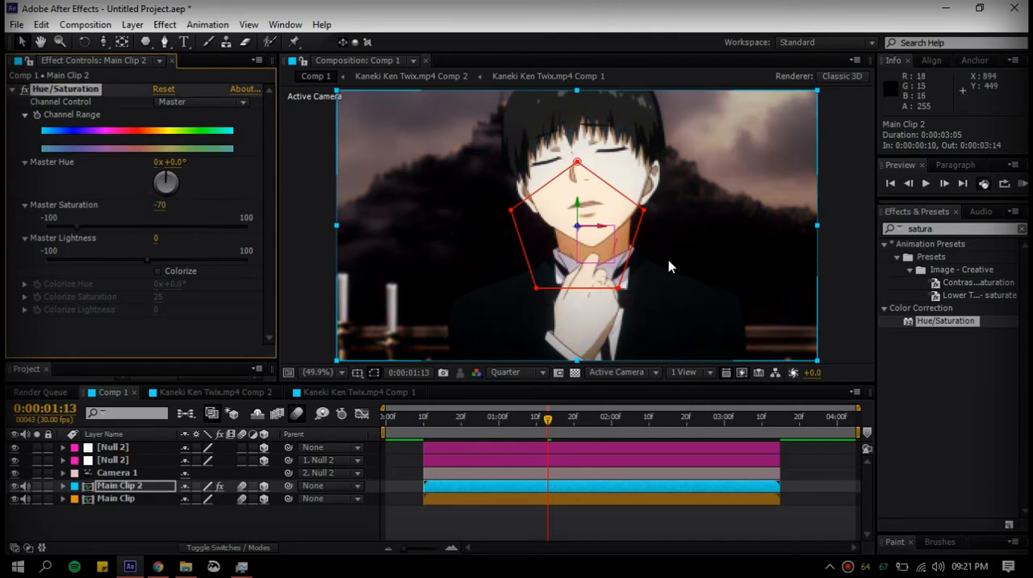
{"action": "left_click", "coordinate": [14, 93]}
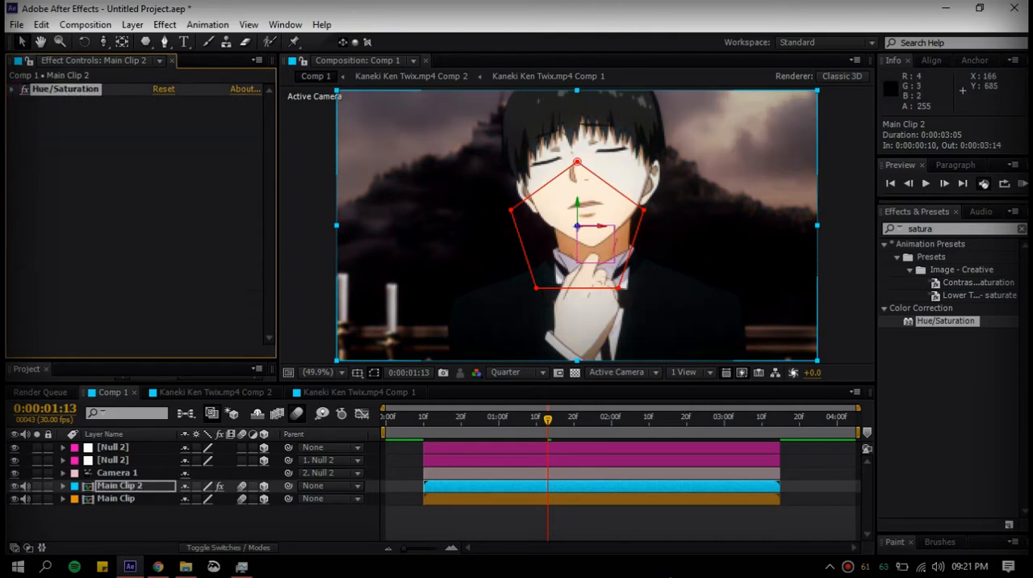
{"action": "left_click", "coordinate": [706, 540]}
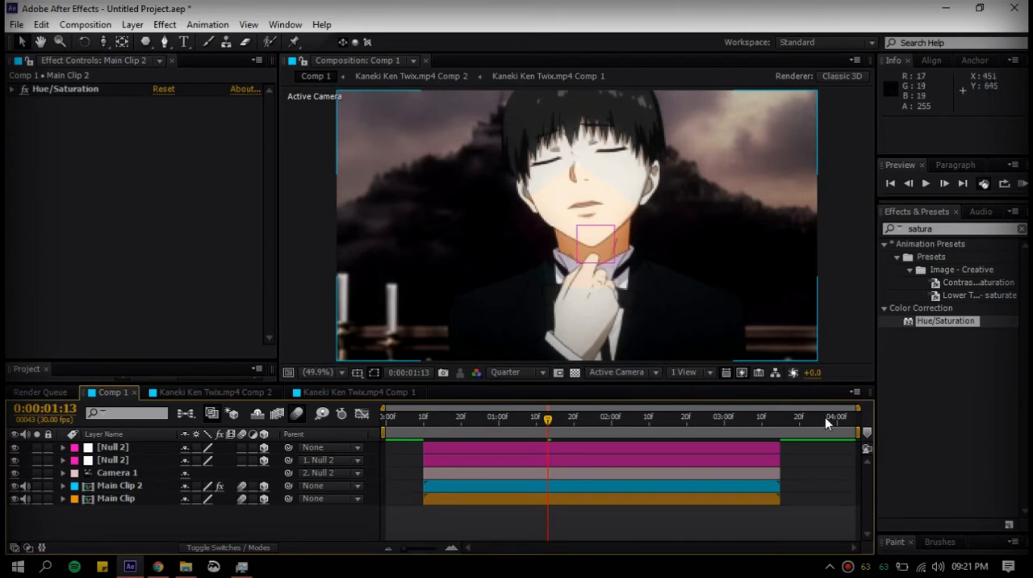
Reveal the keyframed properties of both nulls and shift the upper null's position keyframe a few frames past 0:00:01:03
{"action": "left_click", "coordinate": [597, 462]}
{"action": "key", "text": "u"}
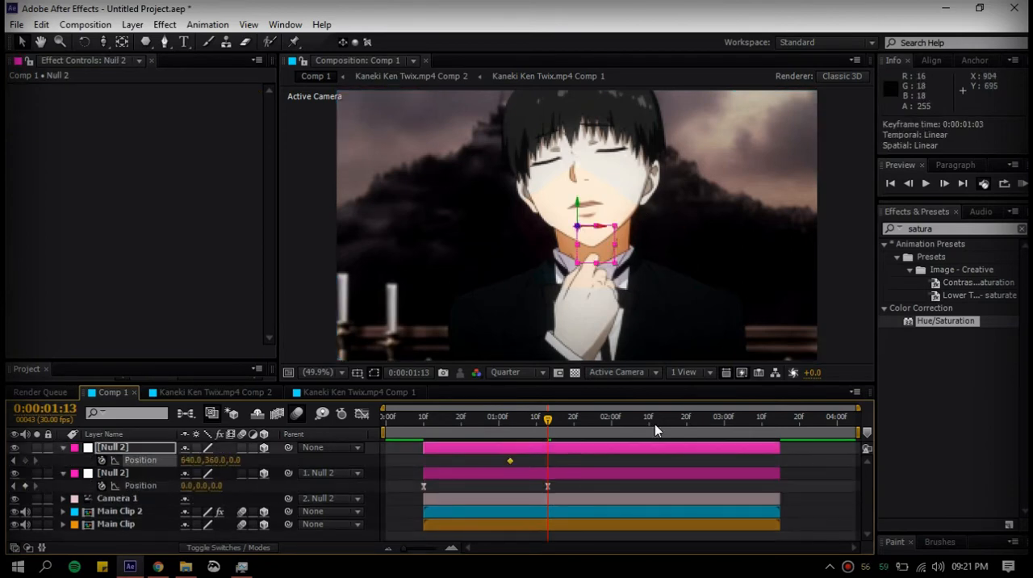
{"action": "left_click", "coordinate": [655, 424]}
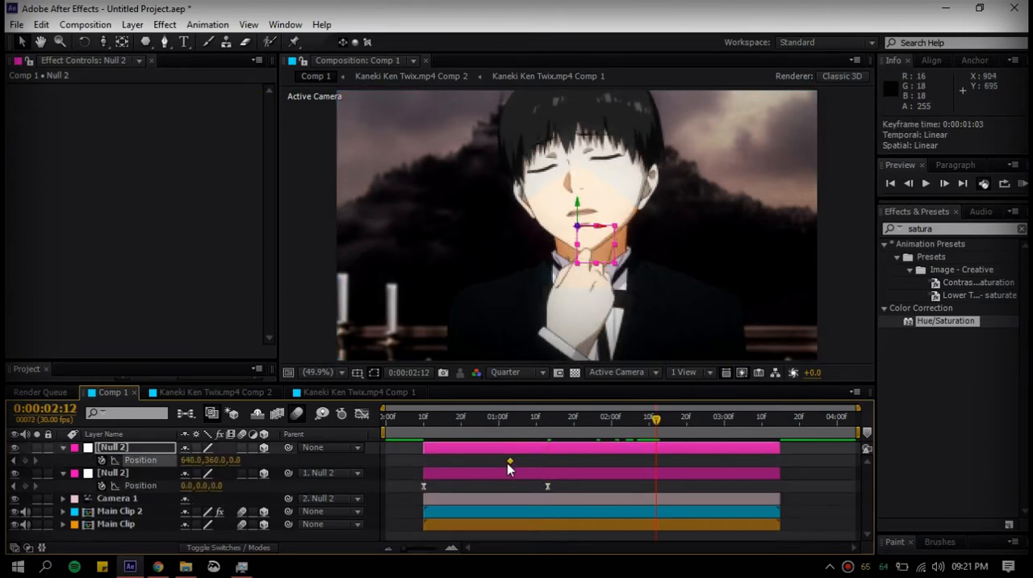
{"action": "left_click_drag", "start_coordinate": [521, 464], "coordinate": [519, 463]}
Add a position keyframe on the upper null at 0:00:02:10 with a Z value of -1500
{"action": "left_click_drag", "start_coordinate": [655, 423], "coordinate": [648, 425]}
{"action": "left_click", "coordinate": [646, 460]}
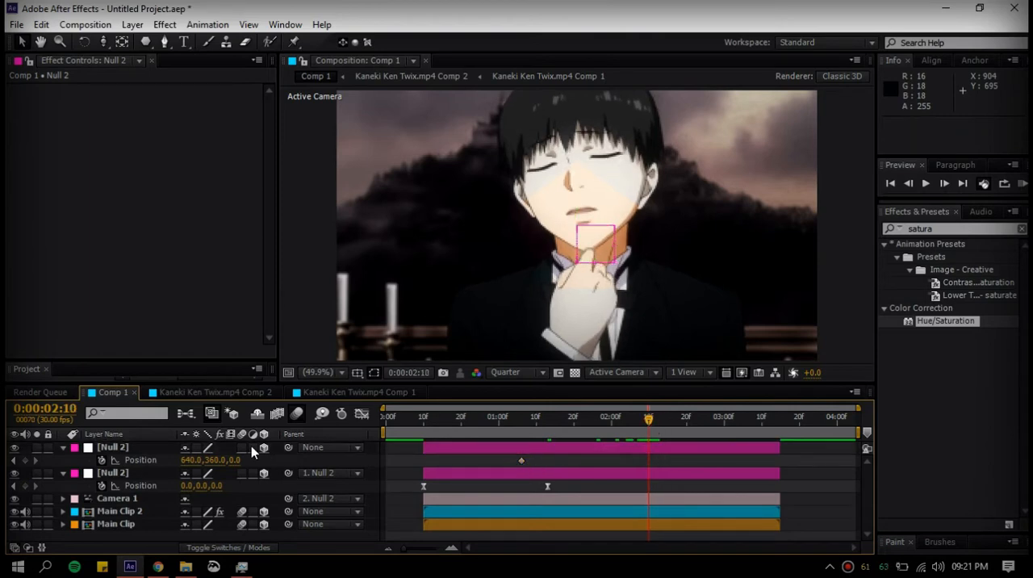
{"action": "left_click_drag", "start_coordinate": [234, 459], "coordinate": [164, 469]}
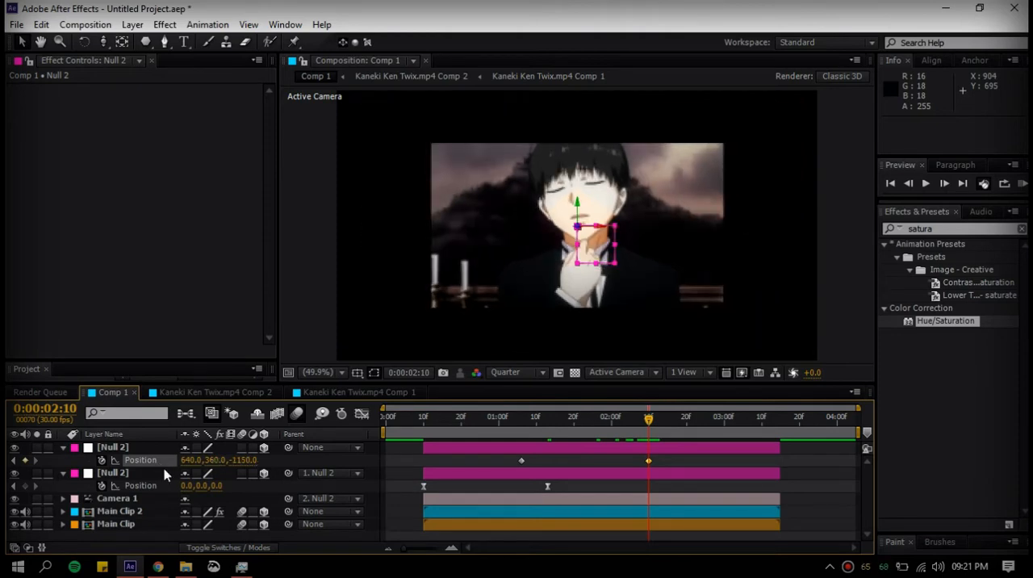
{"action": "left_click", "coordinate": [236, 461]}
{"action": "type", "text": "-"}
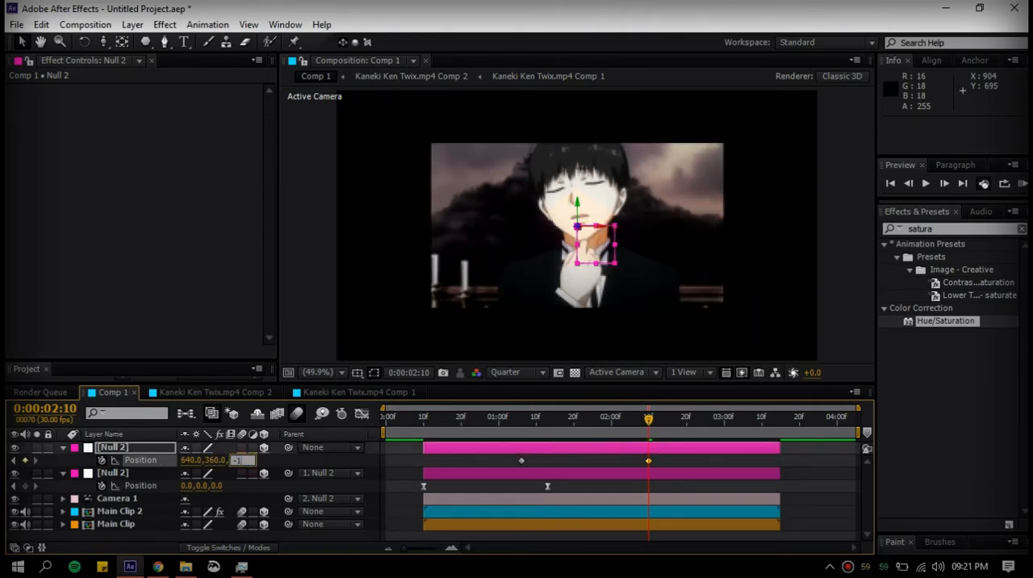
{"action": "type", "text": "1500"}
{"action": "left_click", "coordinate": [297, 464]}
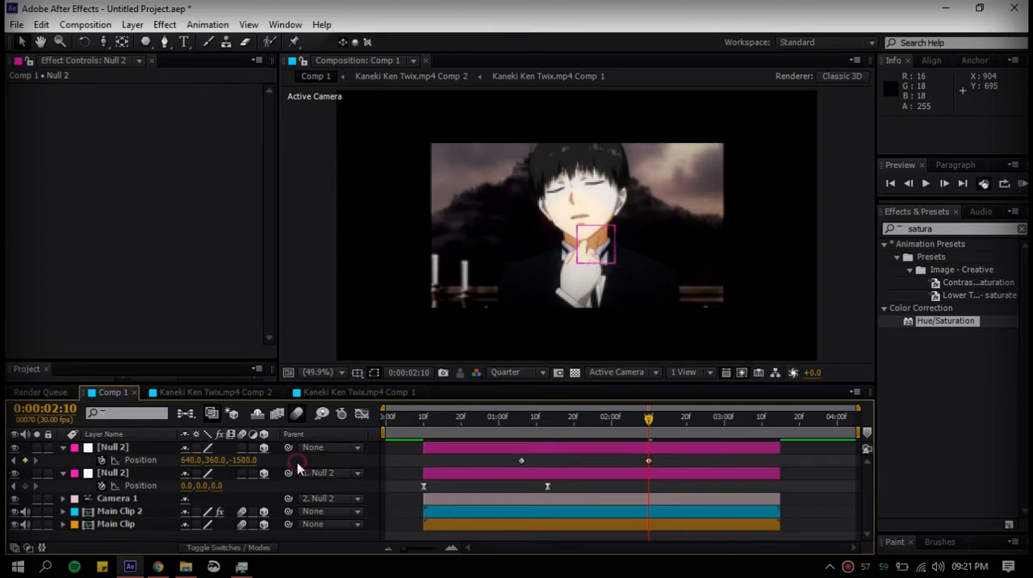
Apply Easy Ease to both position keyframes of the upper null
{"action": "left_click_drag", "start_coordinate": [664, 468], "coordinate": [507, 457]}
{"action": "key", "text": "F9"}
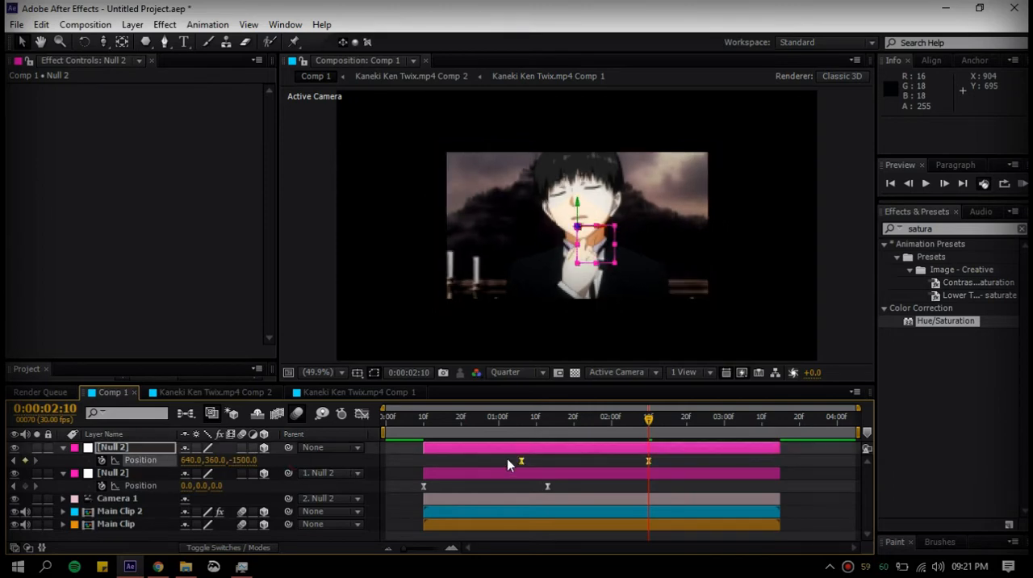
{"action": "left_click", "coordinate": [589, 459]}
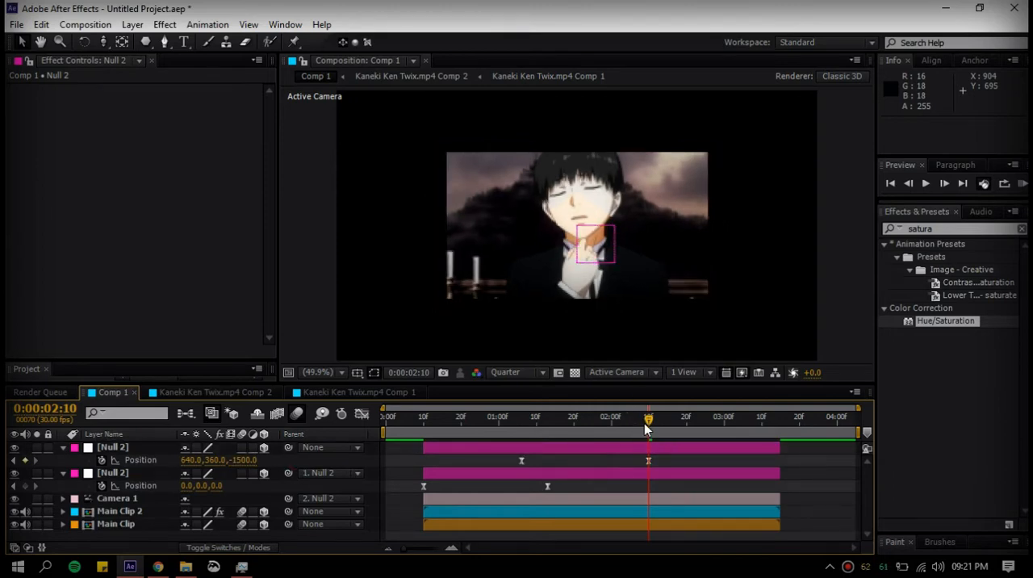
Move the current time to 0:00:02:16 and set Main Clip 2's Z position to -2227, checking the cutout without mask outlines
{"action": "left_click_drag", "start_coordinate": [648, 419], "coordinate": [671, 420]}
{"action": "left_click", "coordinate": [674, 514]}
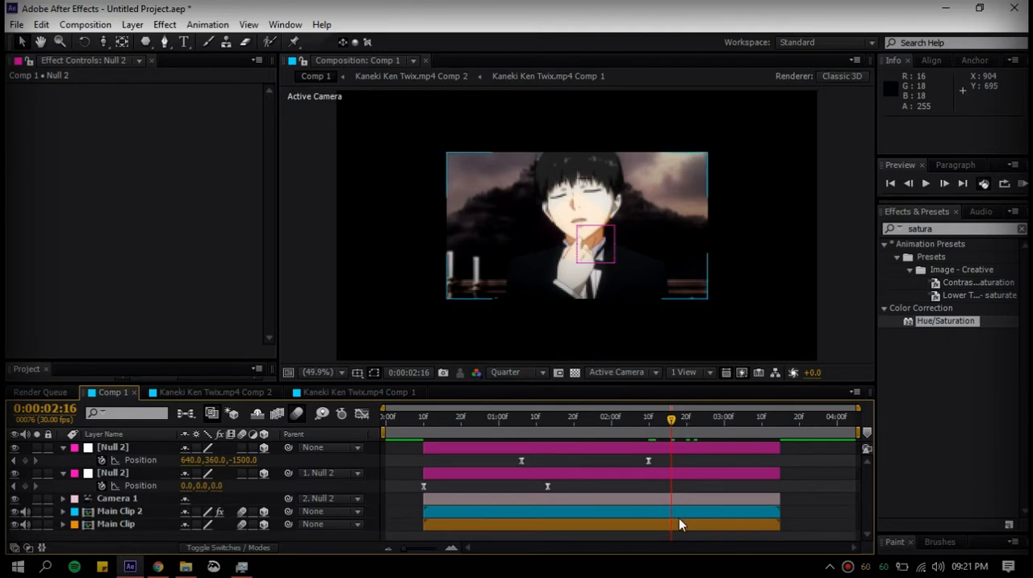
{"action": "left_click", "coordinate": [686, 512]}
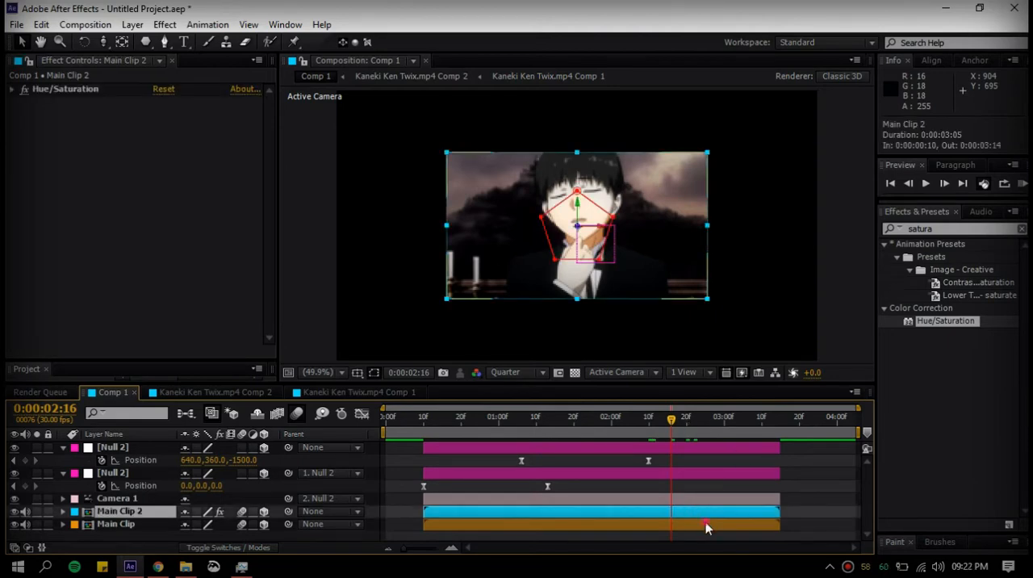
{"action": "left_click", "coordinate": [706, 524]}
{"action": "key", "text": "alt+shift+s"}
{"action": "left_click", "coordinate": [694, 511]}
{"action": "key", "text": "alt+shift+p"}
{"action": "left_click_drag", "start_coordinate": [239, 507], "coordinate": [110, 508]}
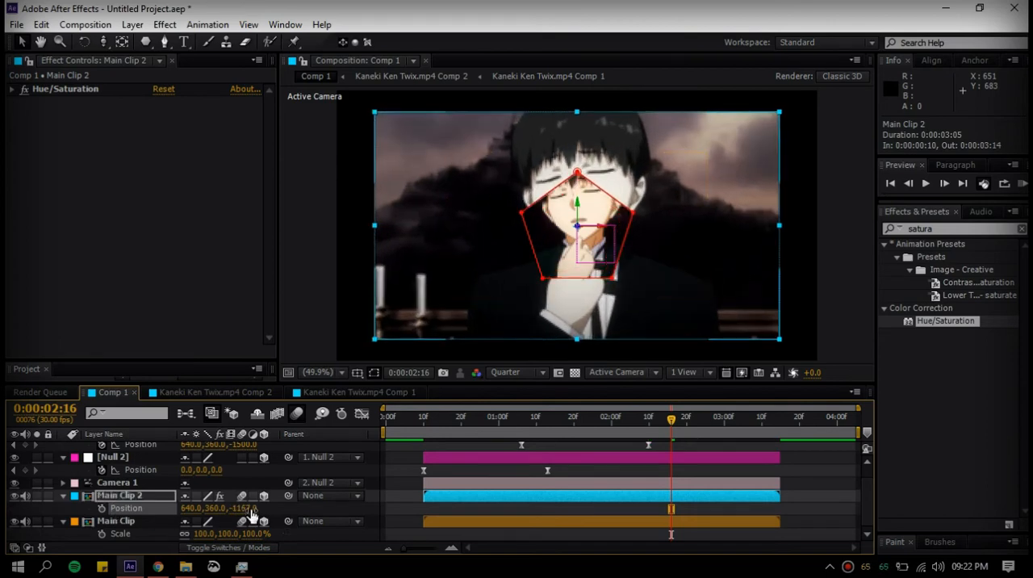
{"action": "left_click_drag", "start_coordinate": [242, 508], "coordinate": [172, 508]}
{"action": "left_click", "coordinate": [375, 372]}
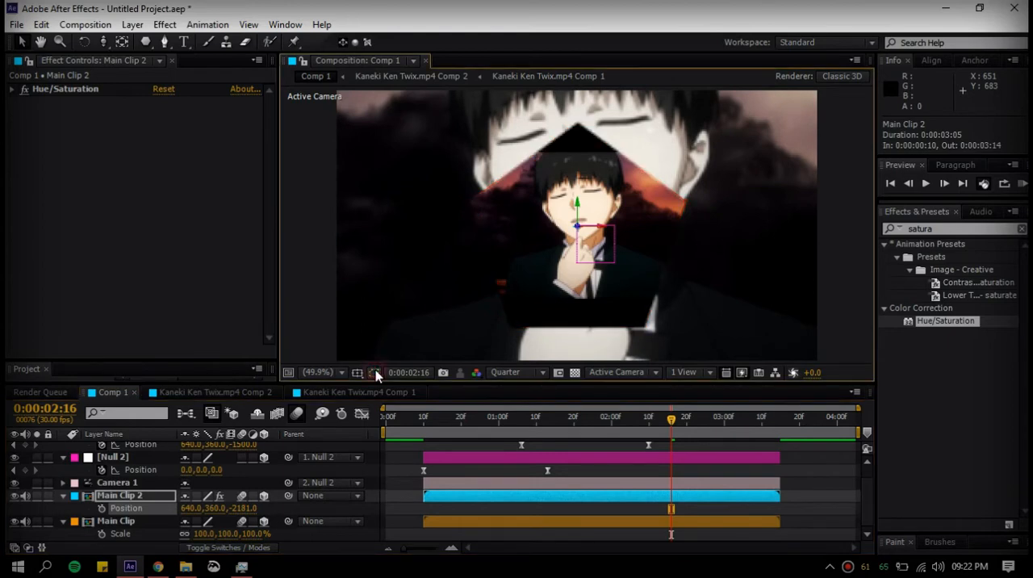
{"action": "left_click_drag", "start_coordinate": [258, 509], "coordinate": [234, 509]}
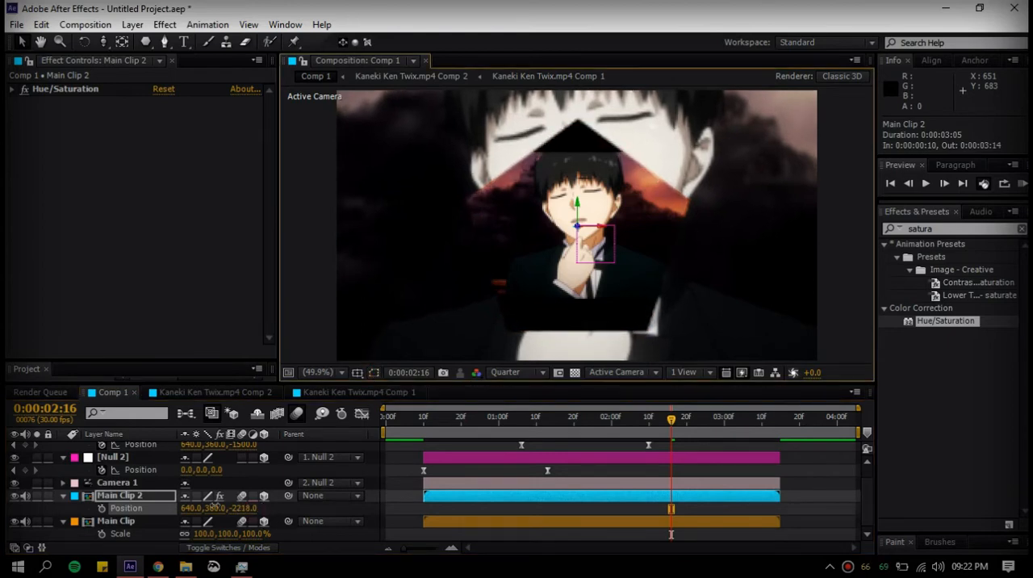
{"action": "left_click", "coordinate": [375, 372]}
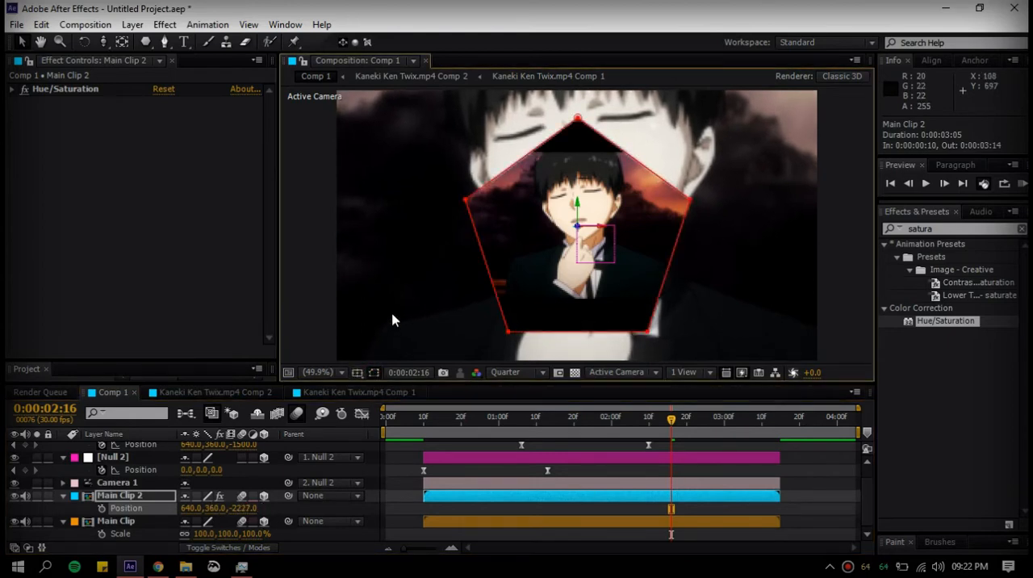
Stretch Main Clip 2's pentagon mask wider and taller about its centre, and scale it proportionally to 83.9%
{"action": "double_click", "coordinate": [466, 209]}
{"action": "left_click_drag", "start_coordinate": [465, 224], "coordinate": [444, 242]}
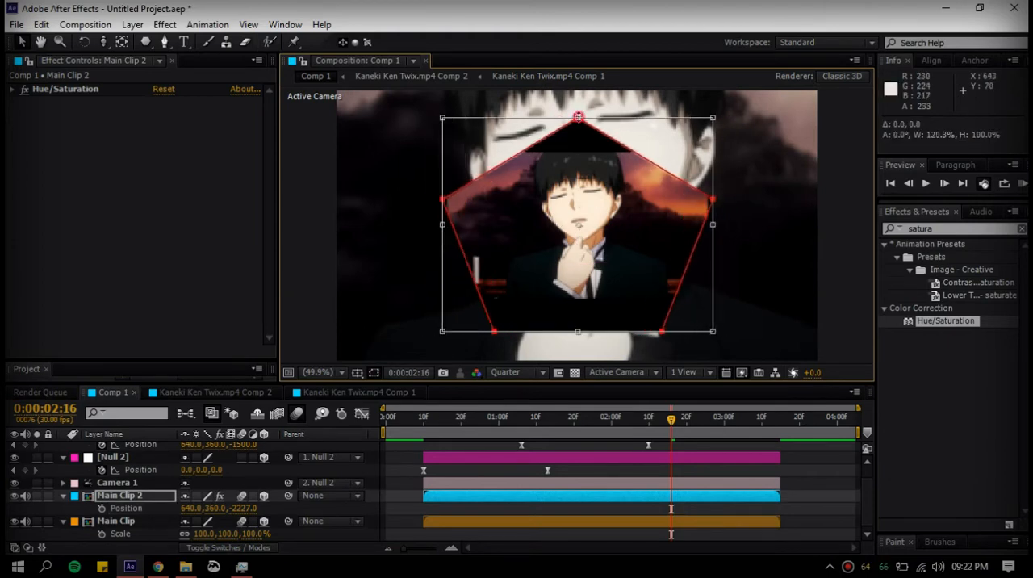
{"action": "left_click_drag", "start_coordinate": [578, 118], "coordinate": [578, 105]}
{"action": "left_click_drag", "start_coordinate": [443, 226], "coordinate": [438, 225]}
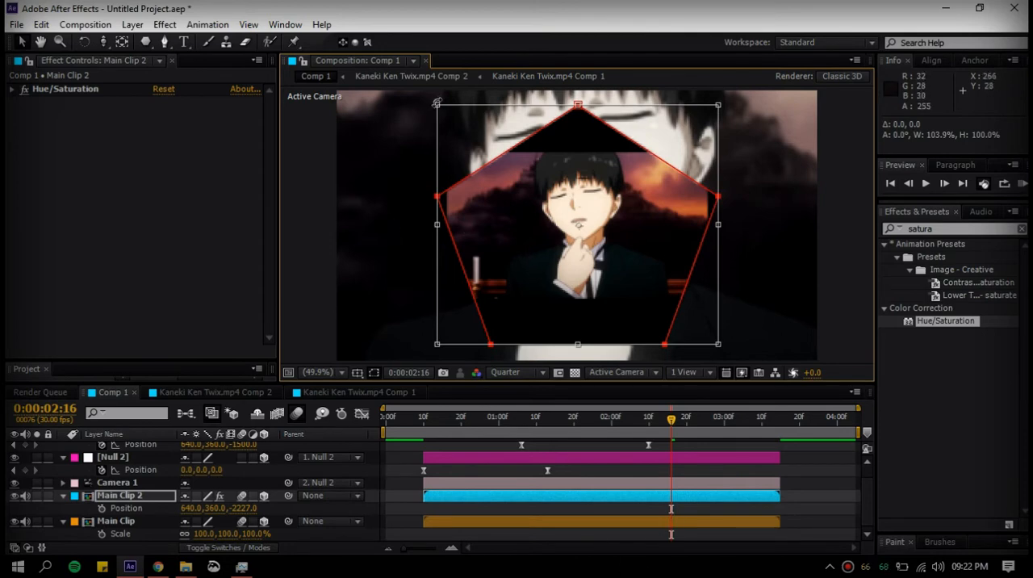
{"action": "left_click_drag", "start_coordinate": [437, 104], "coordinate": [460, 125]}
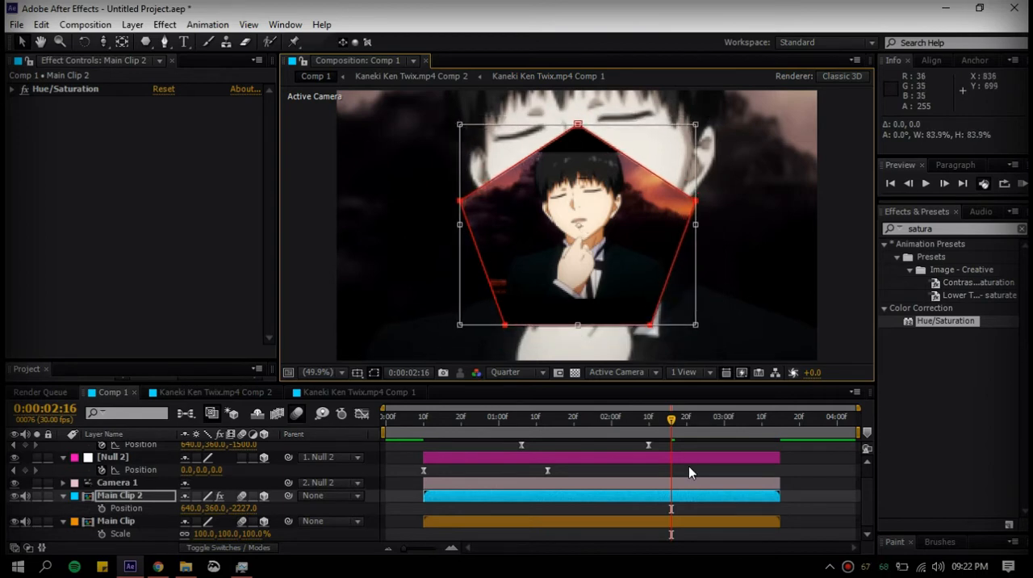
Set the Z Rotation of Main Clip 2 to 18°
{"action": "left_click", "coordinate": [680, 510]}
{"action": "key", "text": "r"}
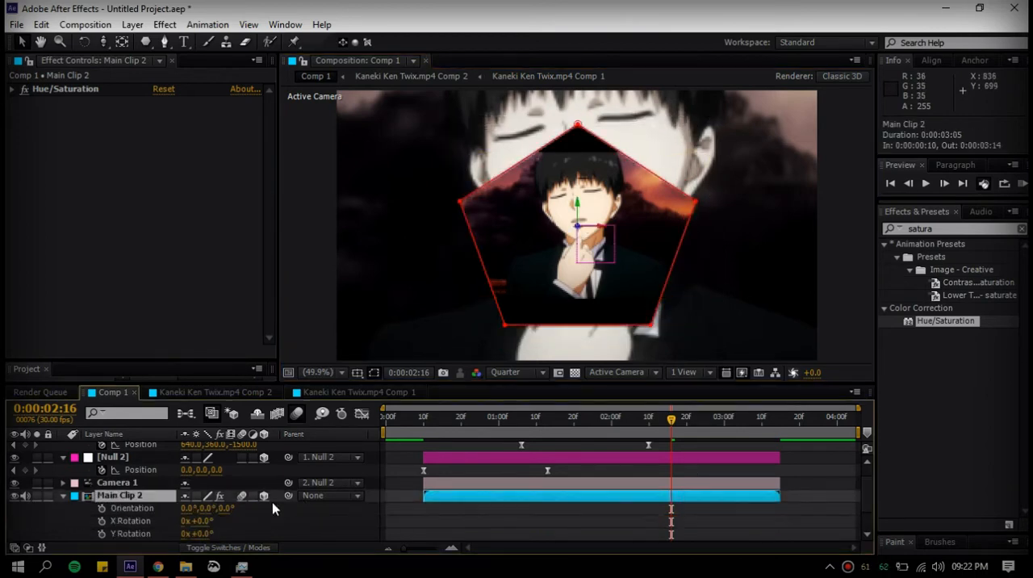
{"action": "scroll", "coordinate": [224, 522], "scroll_direction": "down", "scroll_amount": 2}
{"action": "left_click_drag", "start_coordinate": [203, 509], "coordinate": [216, 508]}
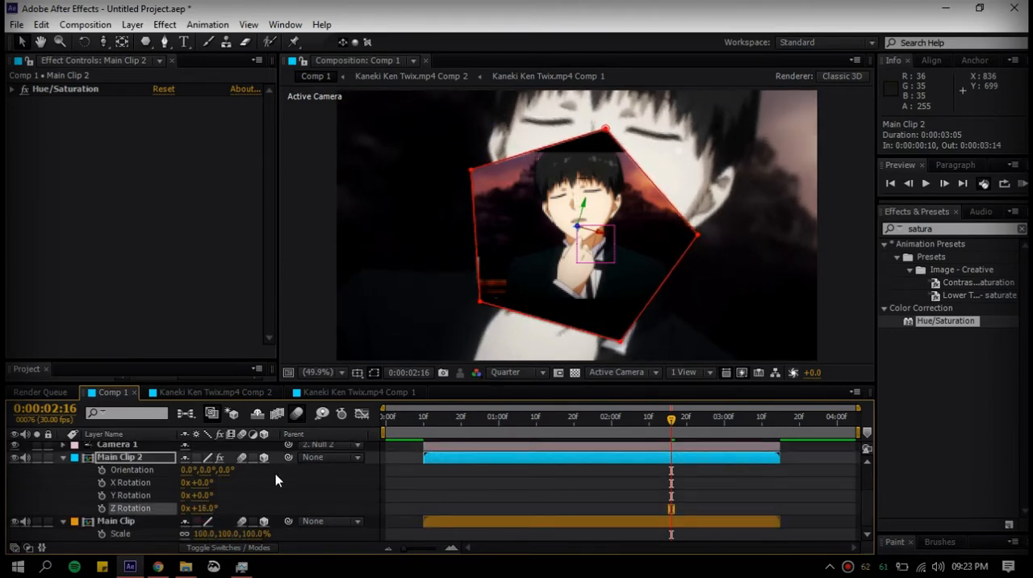
Set Main Clip 2's position to 642, 356, -2379 and shift its pentagon mask slightly up and to the right
{"action": "key", "text": "p"}
{"action": "left_click_drag", "start_coordinate": [247, 510], "coordinate": [115, 492]}
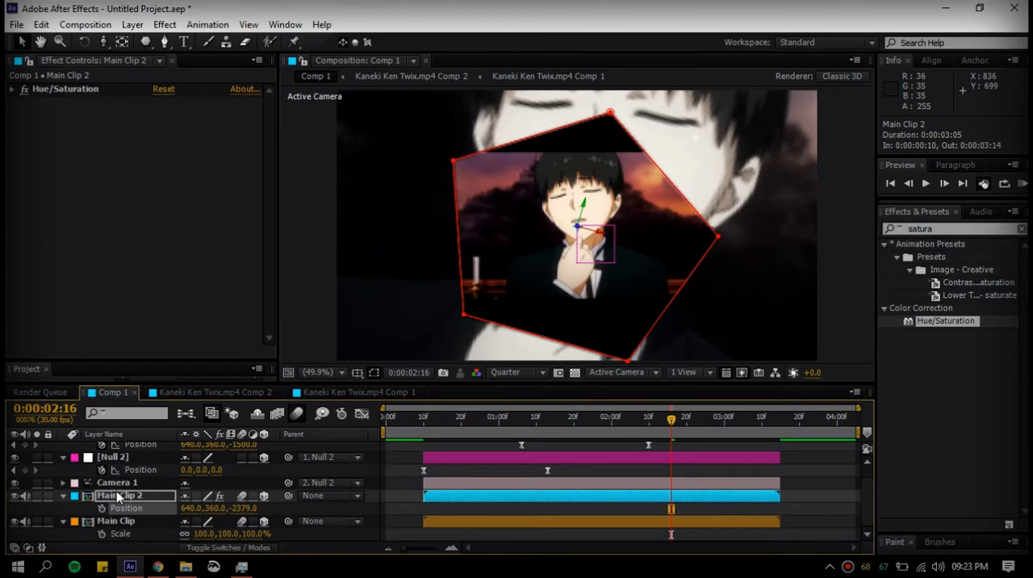
{"action": "key", "text": "Up"}
{"action": "key", "text": "Up"}
{"action": "key", "text": "Up"}
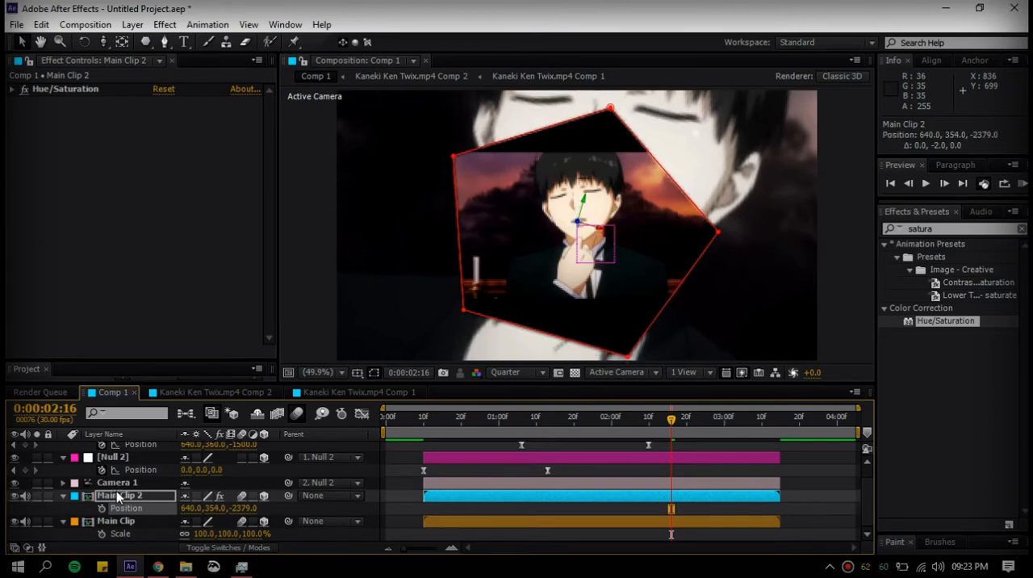
{"action": "key", "text": "Right"}
{"action": "key", "text": "Down"}
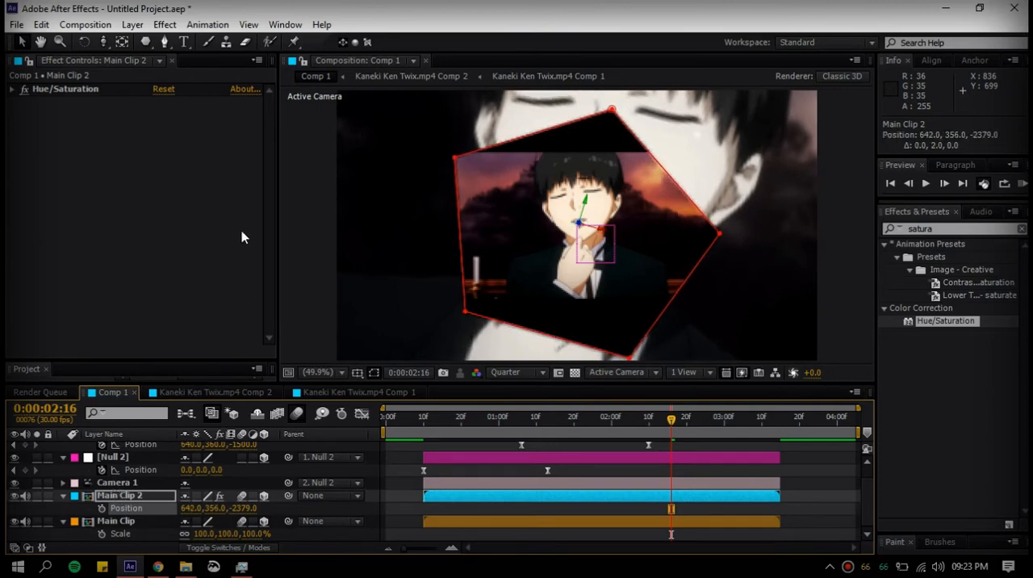
{"action": "double_click", "coordinate": [720, 236]}
{"action": "left_click_drag", "start_coordinate": [676, 201], "coordinate": [677, 195]}
Duplicate Main Clip 2 and set the copy's Z position to -2148
{"action": "key", "text": "ctrl+d"}
{"action": "left_click", "coordinate": [756, 499]}
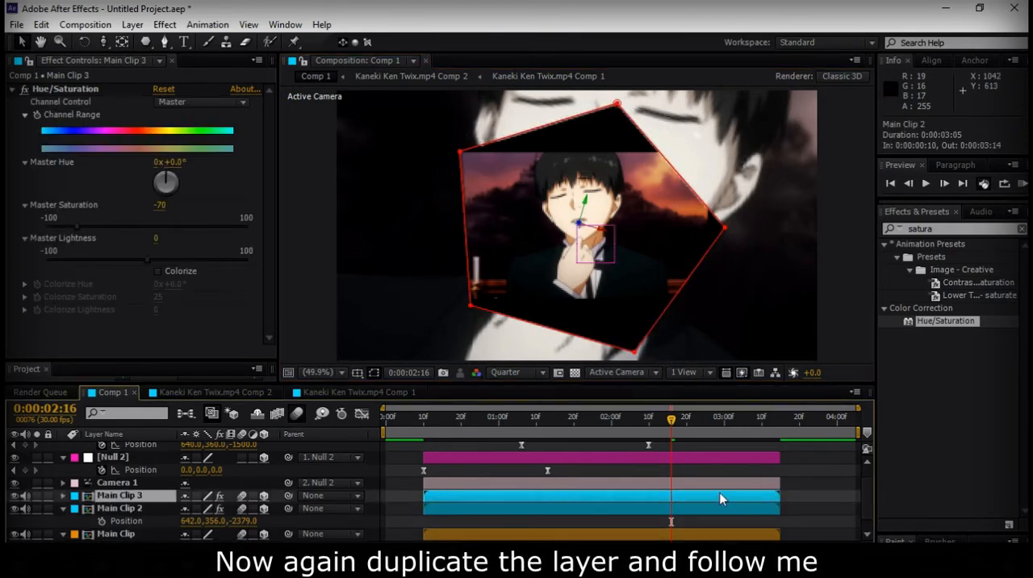
{"action": "key", "text": "p"}
{"action": "left_click_drag", "start_coordinate": [242, 508], "coordinate": [413, 502]}
Set Main Clip 3's Z Rotation to 52° and its Z position to -2241
{"action": "key", "text": "shift+r"}
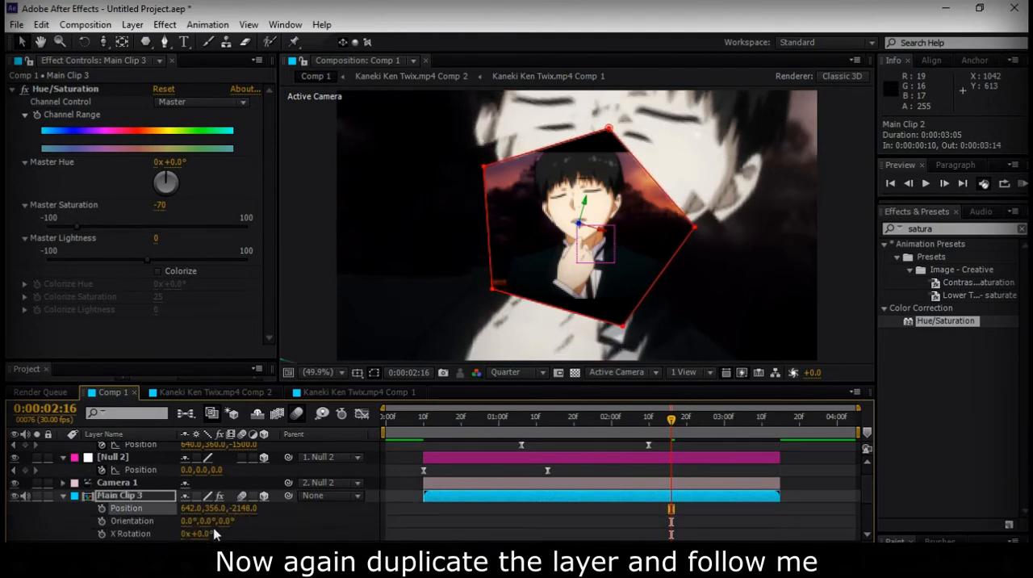
{"action": "scroll", "coordinate": [214, 533], "scroll_direction": "down", "scroll_amount": 1}
{"action": "left_click_drag", "start_coordinate": [208, 523], "coordinate": [234, 525]}
{"action": "left_click_drag", "start_coordinate": [249, 479], "coordinate": [180, 474]}
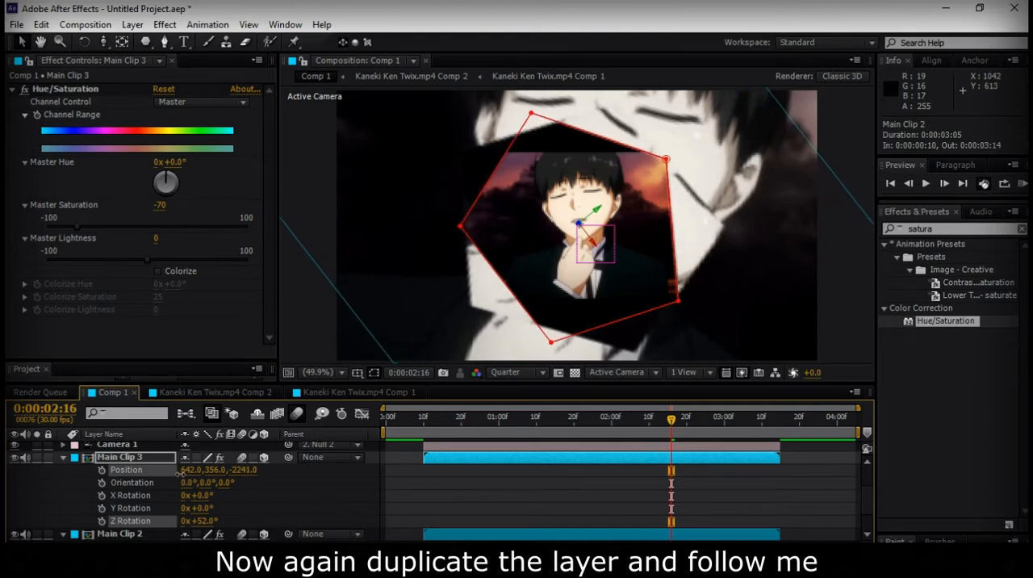
{"action": "left_click", "coordinate": [739, 503]}
{"action": "left_click", "coordinate": [715, 466]}
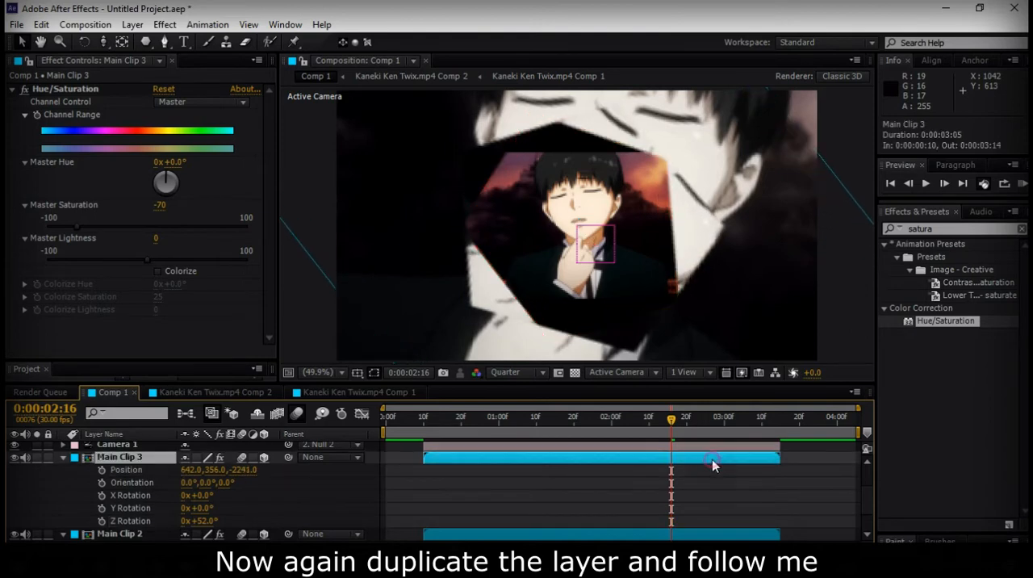
Stretch Main Clip 3's pentagon mask to about 108.5% of its height, extending it toward the lower left
{"action": "key", "text": "m"}
{"action": "left_click", "coordinate": [700, 477]}
{"action": "key", "text": "u"}
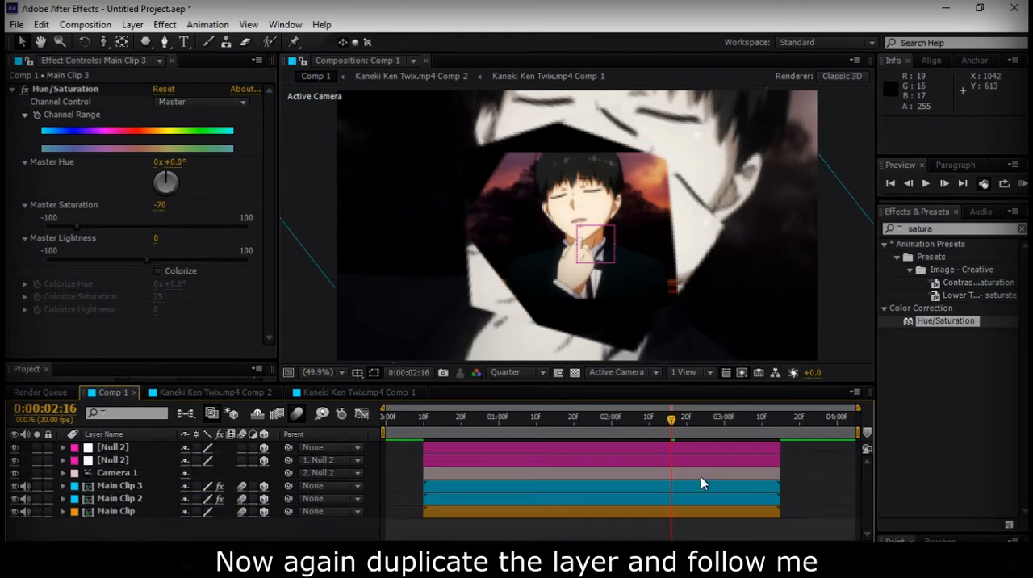
{"action": "left_click", "coordinate": [699, 485]}
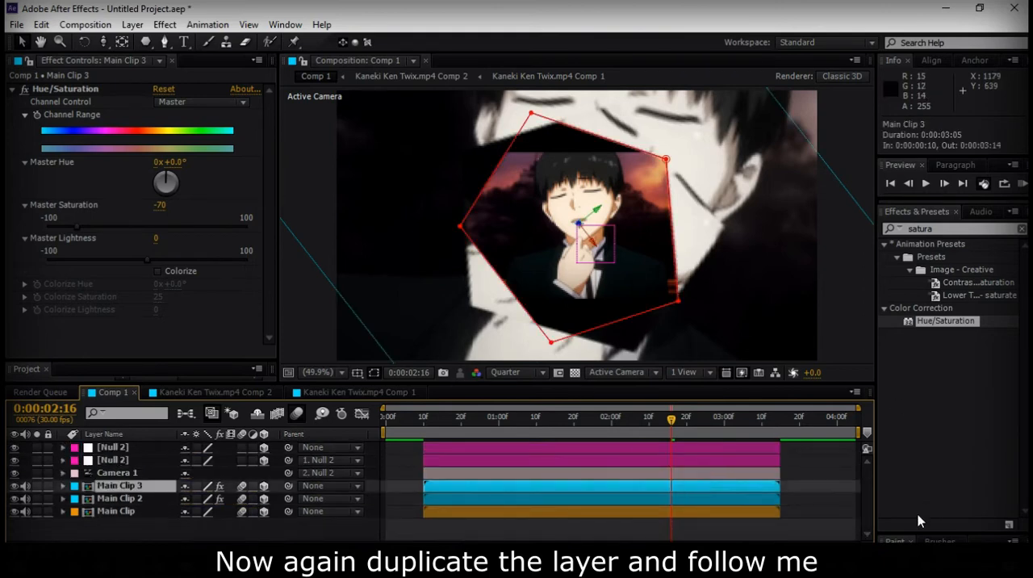
{"action": "left_click", "coordinate": [806, 479]}
{"action": "left_click", "coordinate": [671, 486]}
{"action": "left_click", "coordinate": [549, 343]}
{"action": "double_click", "coordinate": [547, 343]}
{"action": "left_click_drag", "start_coordinate": [505, 284], "coordinate": [489, 296]}
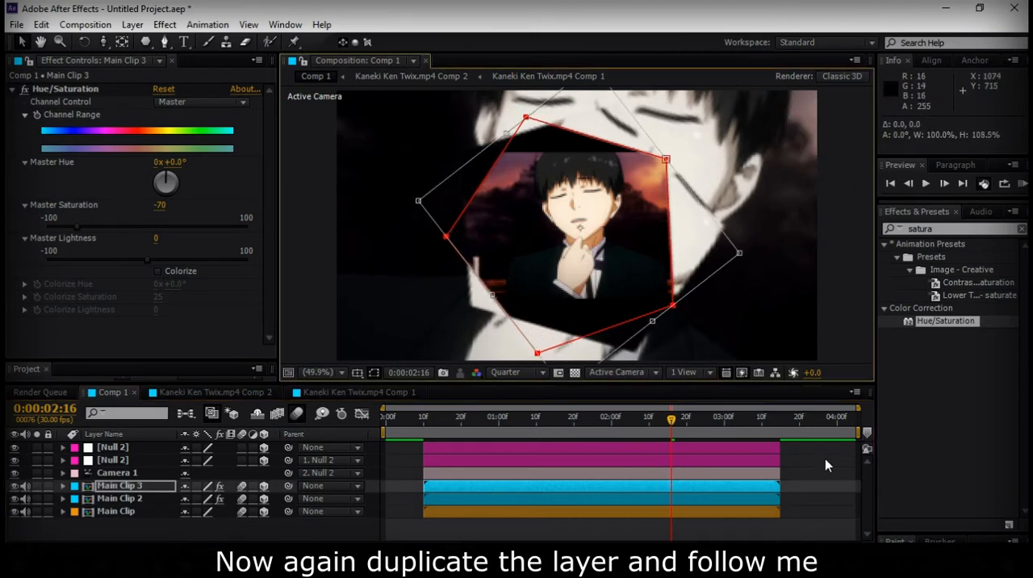
Set Main Clip 3's Z position to -2198
{"action": "left_click", "coordinate": [724, 487]}
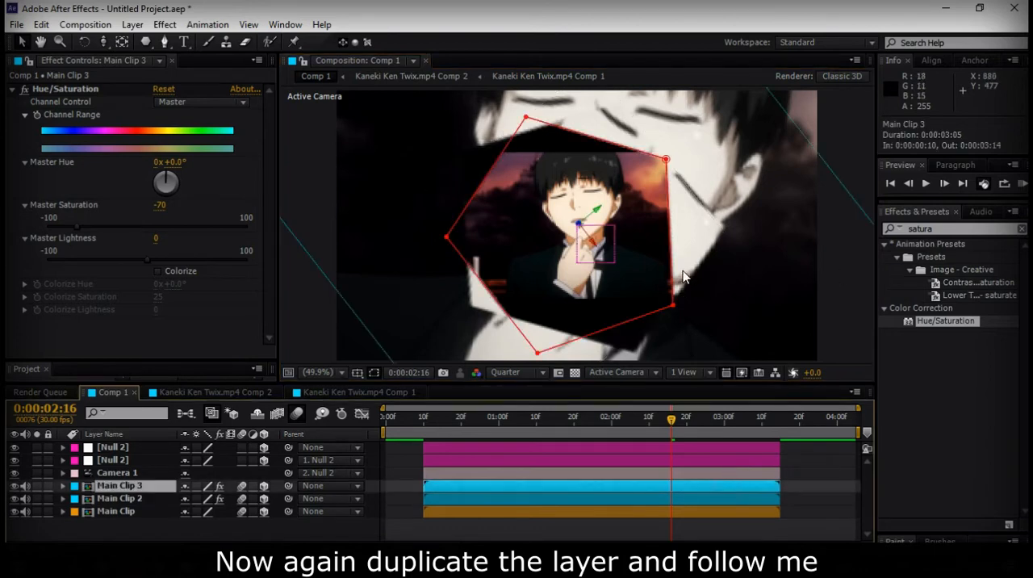
{"action": "key", "text": "s"}
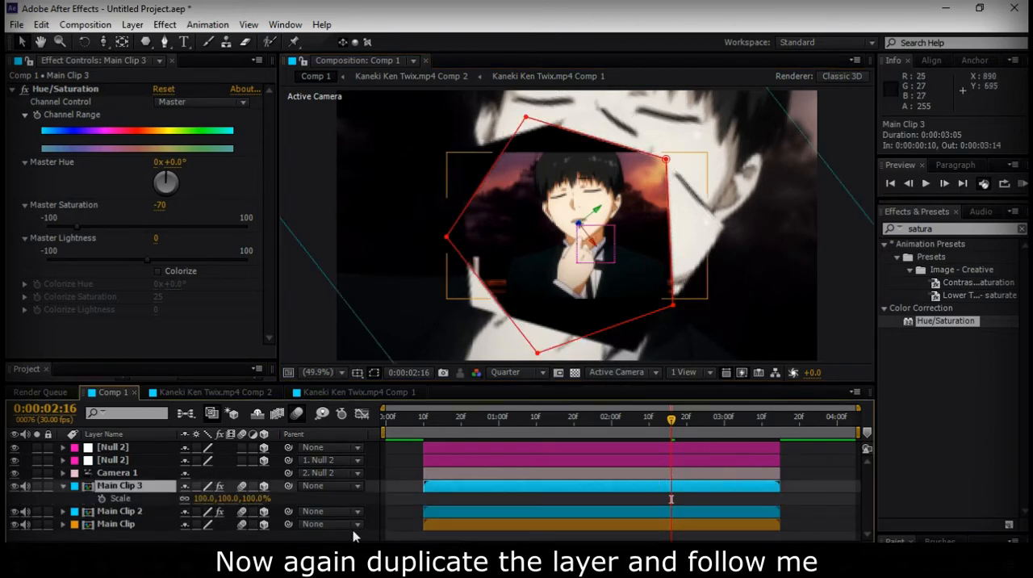
{"action": "key", "text": "p"}
{"action": "left_click_drag", "start_coordinate": [255, 504], "coordinate": [292, 510]}
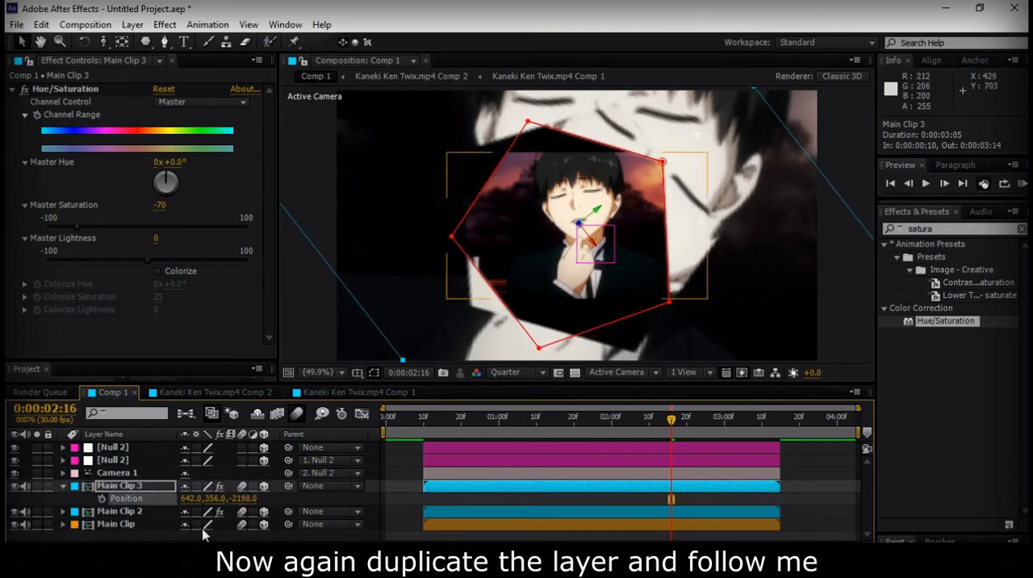
Set Main Clip 3's Z Rotation to 57° and move the layer to X 671.2, Y 354.8
{"action": "key", "text": "shift+r"}
{"action": "scroll", "coordinate": [217, 528], "scroll_direction": "down", "scroll_amount": 2}
{"action": "left_click_drag", "start_coordinate": [206, 516], "coordinate": [221, 506]}
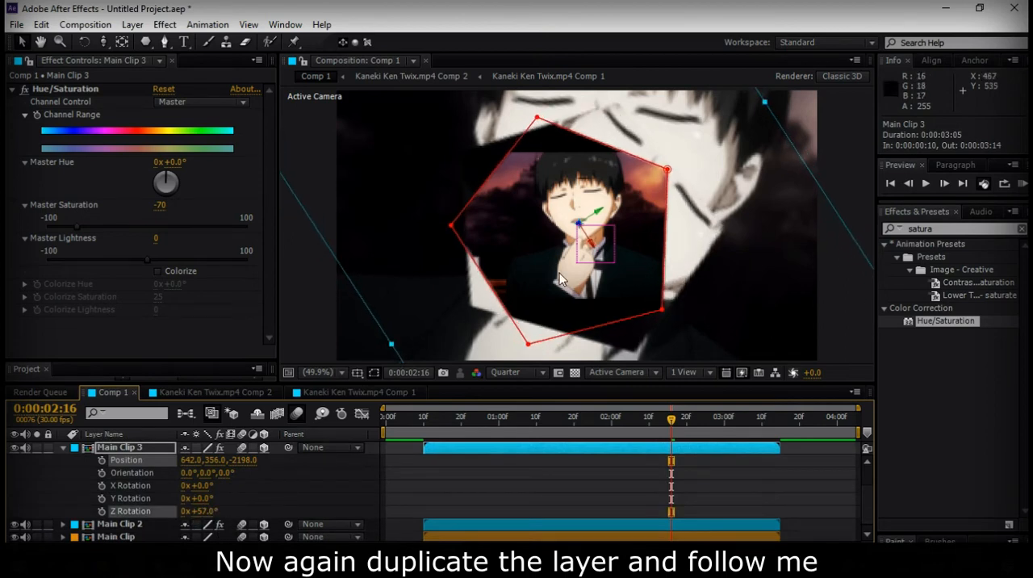
{"action": "left_click_drag", "start_coordinate": [560, 279], "coordinate": [588, 273]}
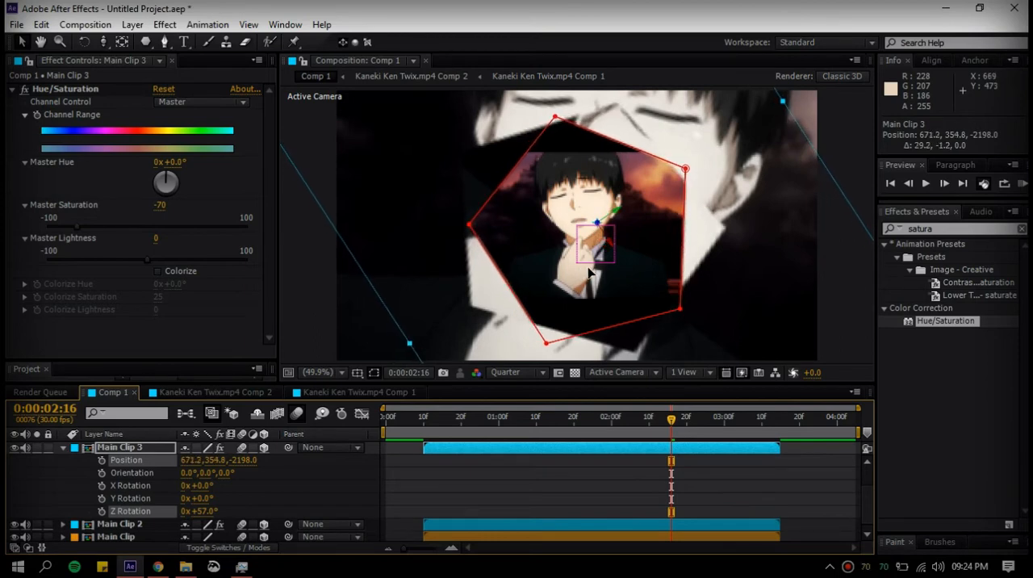
Duplicate Main Clip 3, bring the copy closer in Z, change its Z Rotation and shift it slightly up and left
{"action": "key", "text": "ctrl+d"}
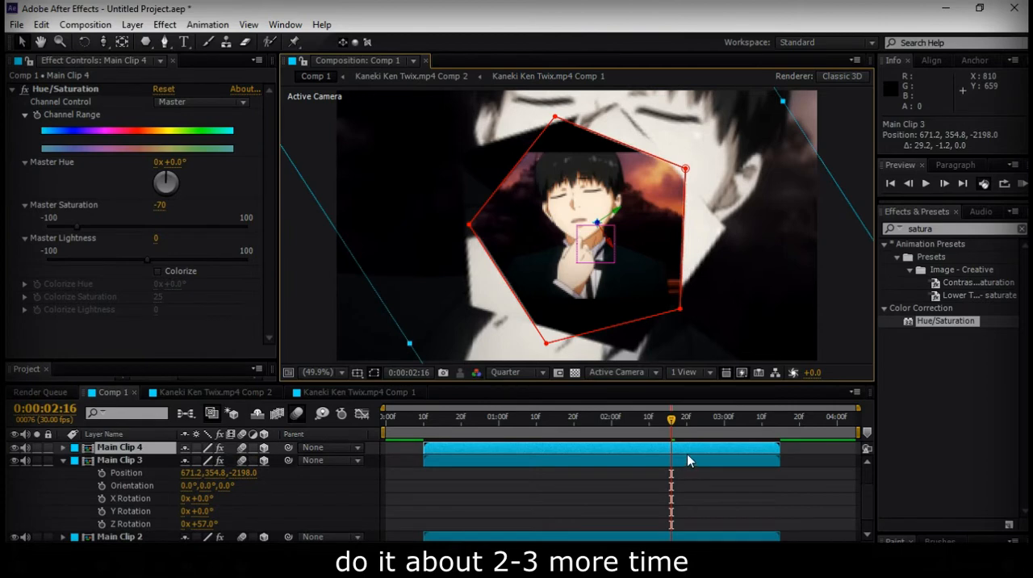
{"action": "key", "text": "p"}
{"action": "left_click_drag", "start_coordinate": [250, 460], "coordinate": [399, 456]}
{"action": "key", "text": "shift+r"}
{"action": "left_click_drag", "start_coordinate": [203, 513], "coordinate": [179, 518]}
{"action": "left_click_drag", "start_coordinate": [550, 266], "coordinate": [543, 260]}
Set Main Clip 2's Z position to -2597
{"action": "left_click", "coordinate": [685, 527]}
{"action": "scroll", "coordinate": [685, 531], "scroll_direction": "down", "scroll_amount": 3}
{"action": "left_click", "coordinate": [688, 533]}
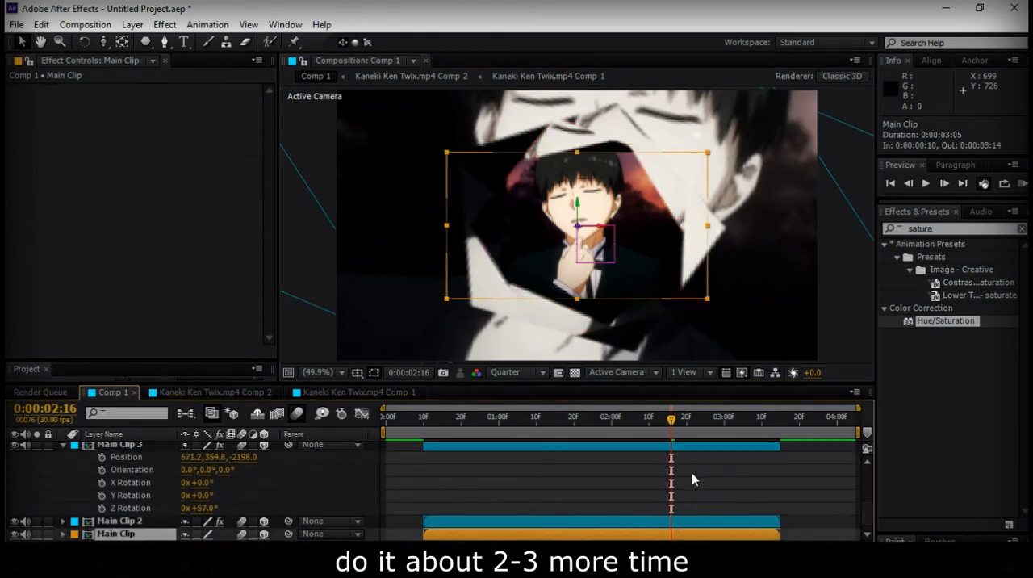
{"action": "left_click", "coordinate": [703, 520]}
{"action": "key", "text": "p"}
{"action": "left_click_drag", "start_coordinate": [253, 536], "coordinate": [87, 530]}
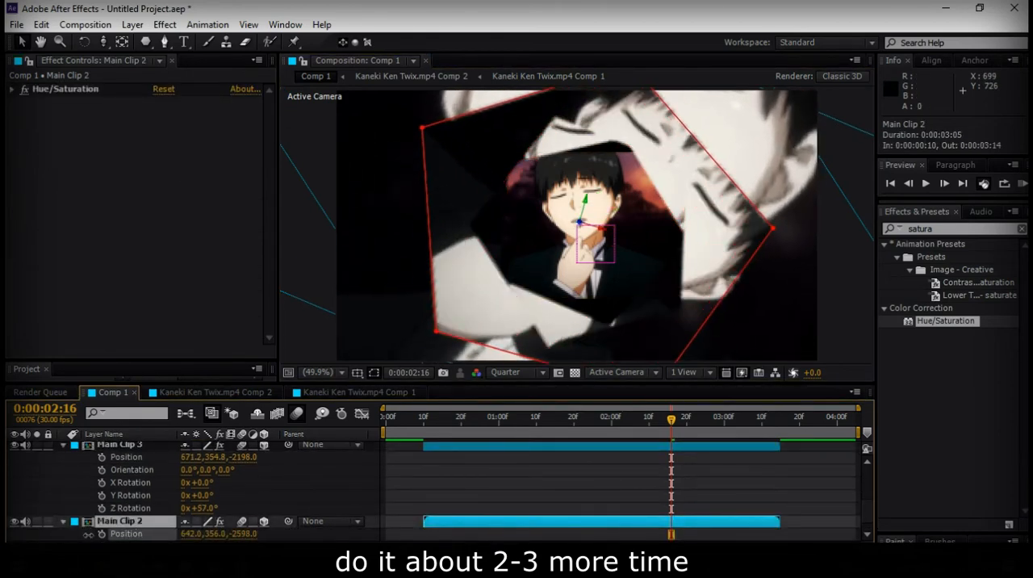
Set Main Clip 3's Z position to about -2403 and fine-tune its placement with small nudges
{"action": "left_click", "coordinate": [517, 446]}
{"action": "left_click_drag", "start_coordinate": [244, 460], "coordinate": [90, 463]}
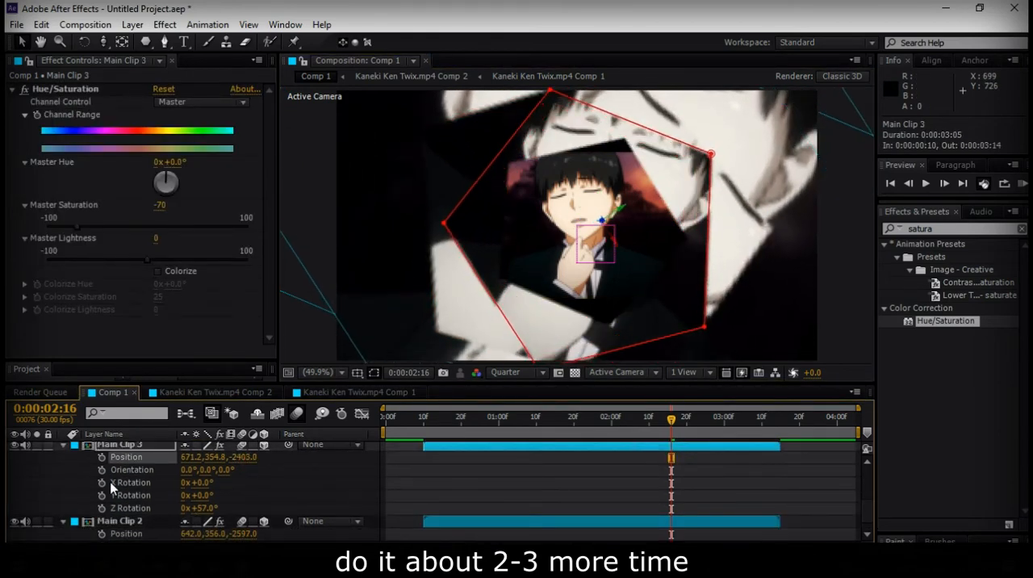
{"action": "key", "text": "Up"}
{"action": "key", "text": "Up"}
{"action": "key", "text": "Up"}
{"action": "key", "text": "Down"}
{"action": "key", "text": "m"}
Lower Main Clip 4's Z position to spread the layers in depth and nudge the layer slightly to the right
{"action": "key", "text": "m"}
{"action": "scroll", "coordinate": [638, 456], "scroll_direction": "up", "scroll_amount": 1}
{"action": "left_click", "coordinate": [624, 457]}
{"action": "left_click_drag", "start_coordinate": [245, 469], "coordinate": [126, 485]}
{"action": "key", "text": "Right"}
{"action": "key", "text": "Right"}
{"action": "left_click", "coordinate": [688, 492]}
Duplicate Main Clip 4, set the copy's Z position to -1935 and rotate it further around Z
{"action": "key", "text": "m"}
{"action": "key", "text": "m"}
{"action": "left_click", "coordinate": [648, 487]}
{"action": "key", "text": "ctrl+d"}
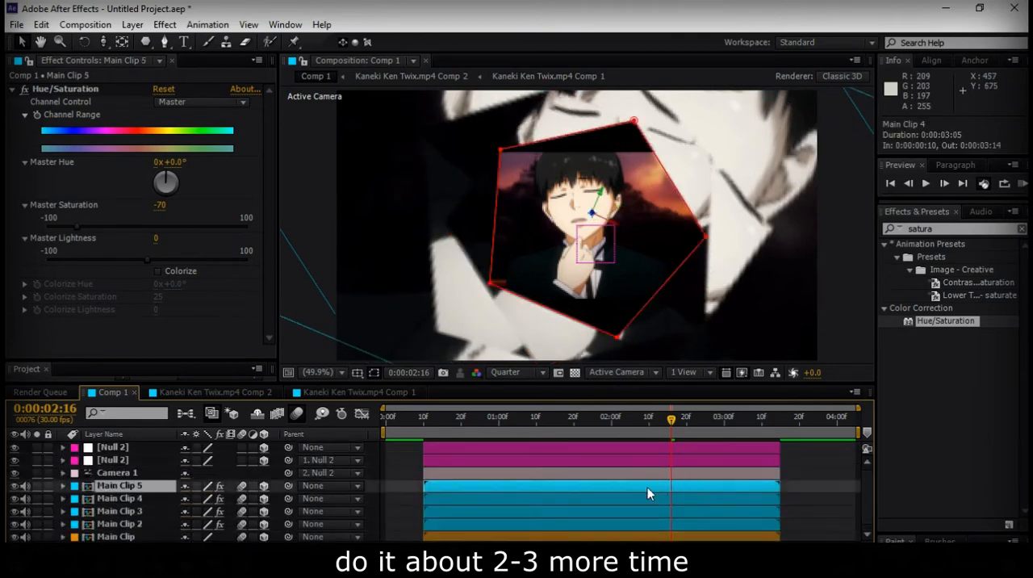
{"action": "key", "text": "p"}
{"action": "scroll", "coordinate": [452, 487], "scroll_direction": "down", "scroll_amount": 1}
{"action": "left_click_drag", "start_coordinate": [245, 484], "coordinate": [431, 480]}
{"action": "key", "text": "shift+r"}
{"action": "scroll", "coordinate": [215, 523], "scroll_direction": "down", "scroll_amount": 1}
{"action": "left_click_drag", "start_coordinate": [213, 495], "coordinate": [244, 493]}
{"action": "left_click", "coordinate": [624, 475]}
{"action": "key", "text": "m"}
{"action": "key", "text": "m"}
Scale the original Main Clip layer to 125%
{"action": "left_click", "coordinate": [651, 533]}
{"action": "key", "text": "s"}
{"action": "scroll", "coordinate": [485, 529], "scroll_direction": "down", "scroll_amount": 1}
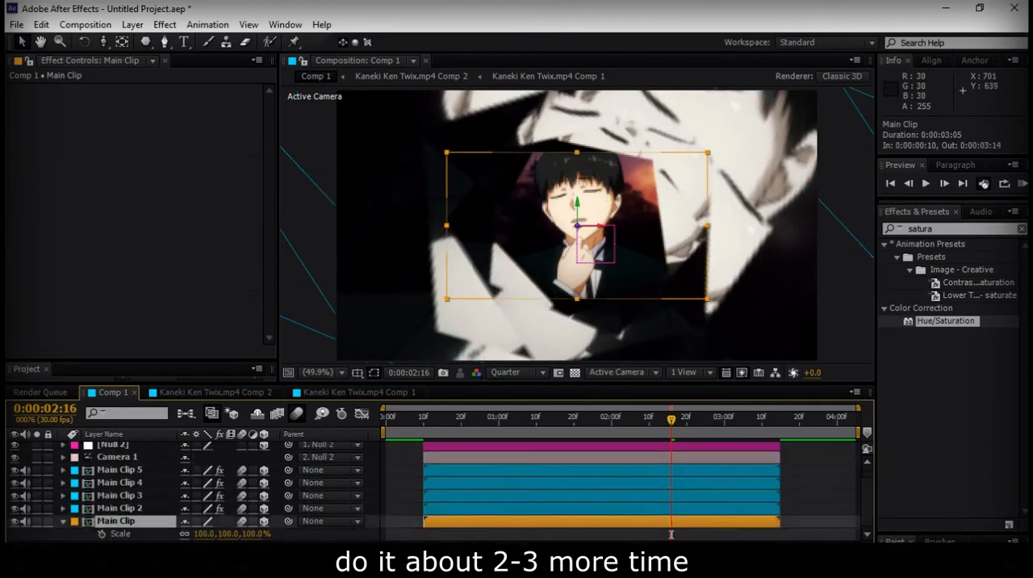
{"action": "left_click_drag", "start_coordinate": [251, 535], "coordinate": [270, 534]}
Nudge Main Clip 5 to X 651.7, Y 338.7 and collapse its Hue/Saturation settings
{"action": "left_click", "coordinate": [698, 469]}
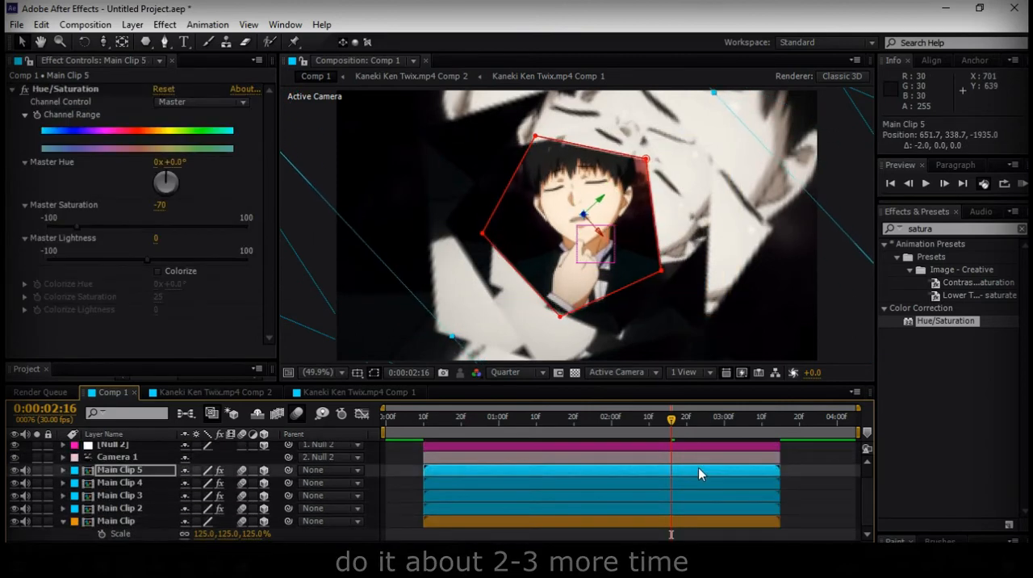
{"action": "left_click", "coordinate": [813, 484]}
{"action": "key", "text": "m"}
{"action": "key", "text": "m"}
{"action": "left_click", "coordinate": [12, 89]}
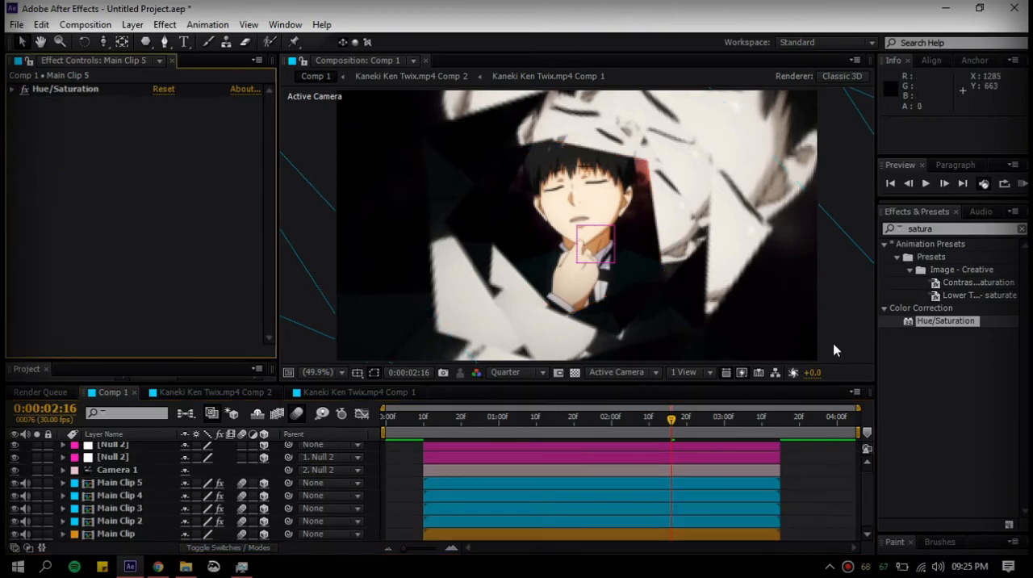
Search the effects for "dropsh" and apply S_DropShadow to Main Clip 2
{"action": "left_click", "coordinate": [962, 230]}
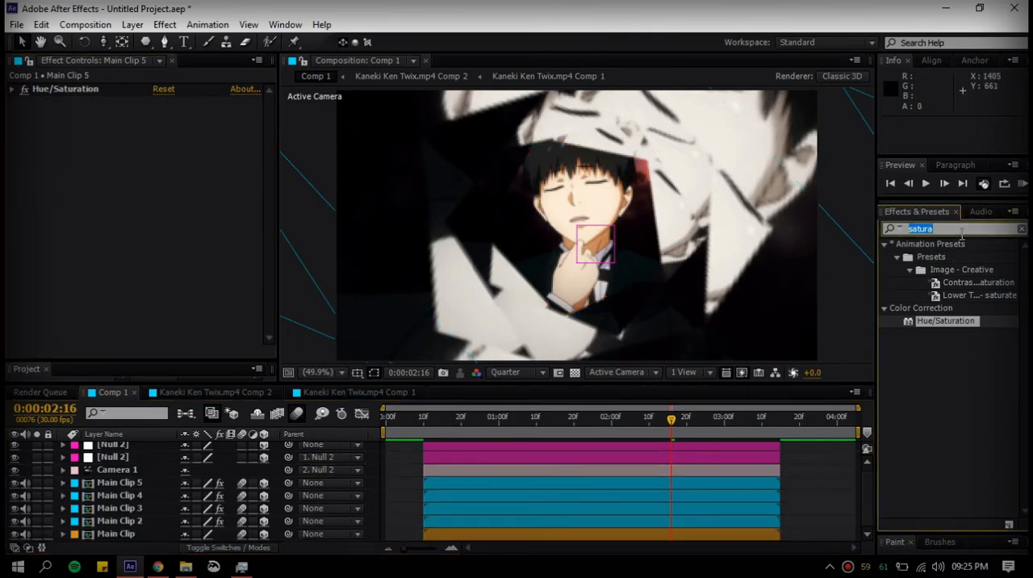
{"action": "type", "text": "drop"}
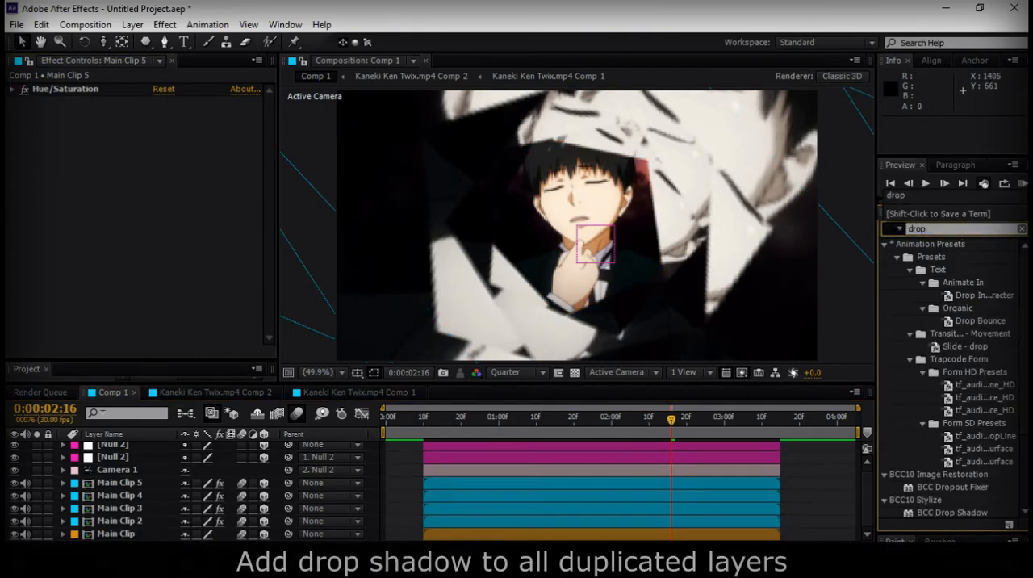
{"action": "type", "text": "sh"}
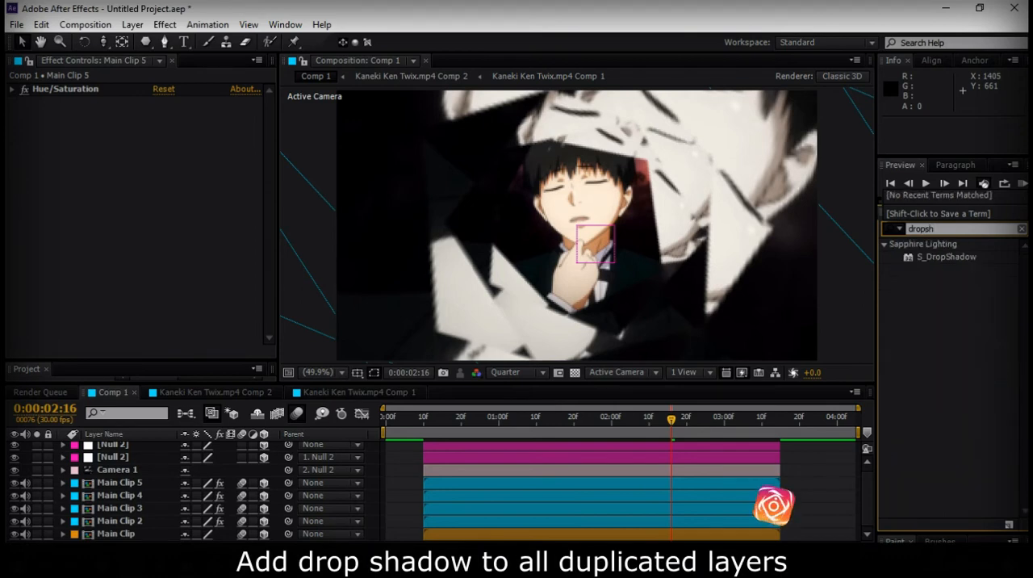
{"action": "left_click", "coordinate": [916, 257]}
{"action": "left_click_drag", "start_coordinate": [565, 446], "coordinate": [575, 518]}
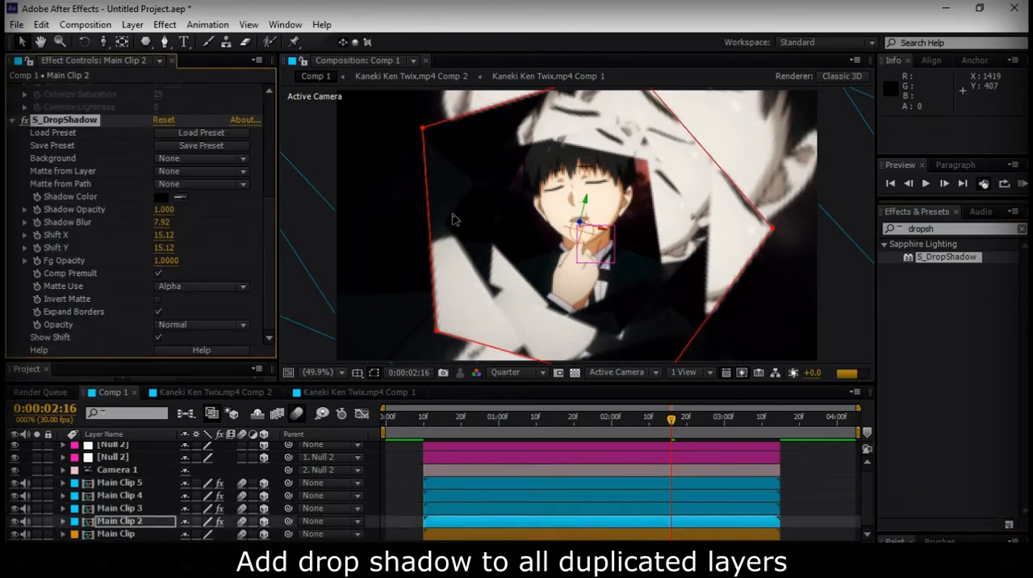
Set Shift X and Shift Y of Main Clip 2's drop shadow to 0
{"action": "left_click", "coordinate": [165, 249]}
{"action": "type", "text": "0"}
{"action": "left_click", "coordinate": [199, 241]}
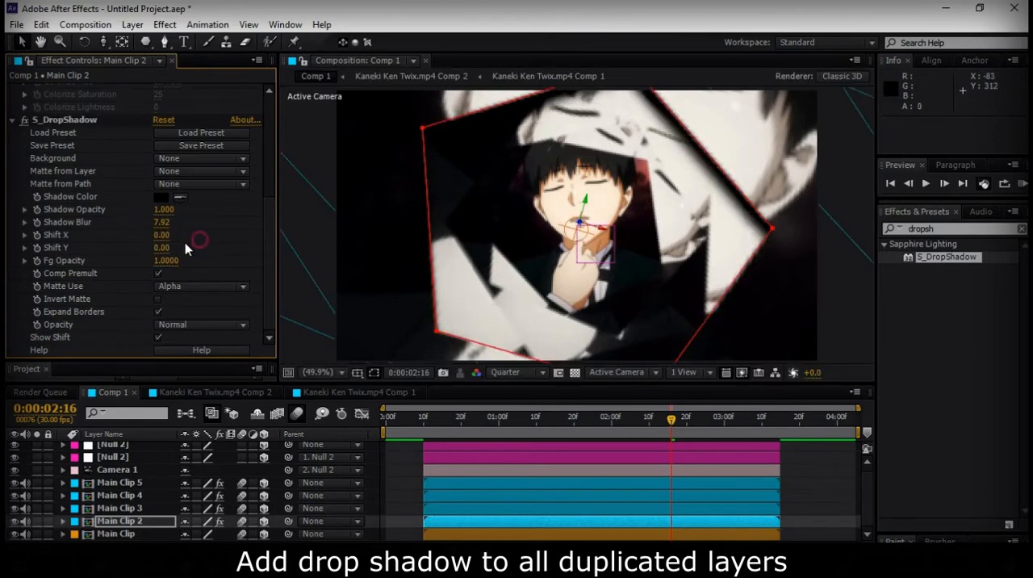
Set the drop shadow's Shadow Blur to 33 and its Shadow Opacity to 1.2 on Main Clip 2
{"action": "left_click", "coordinate": [164, 223]}
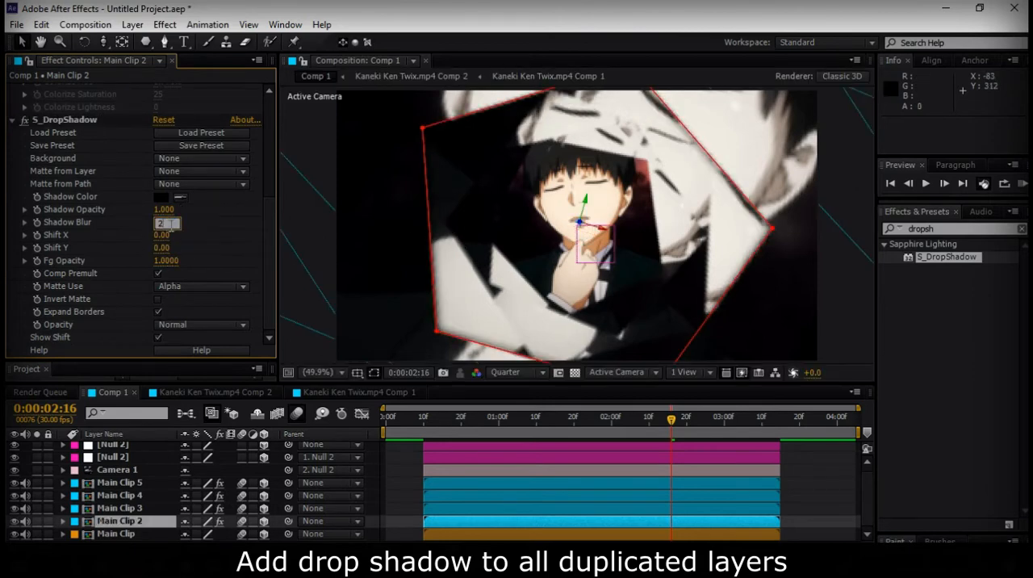
{"action": "type", "text": "33"}
{"action": "left_click", "coordinate": [195, 224]}
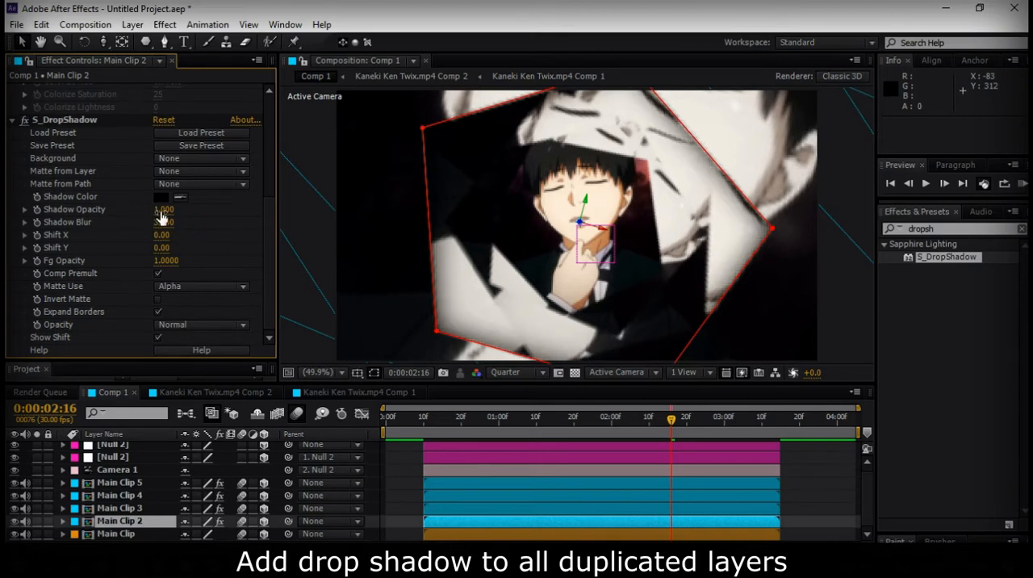
{"action": "left_click", "coordinate": [163, 210]}
{"action": "type", "text": "1.2"}
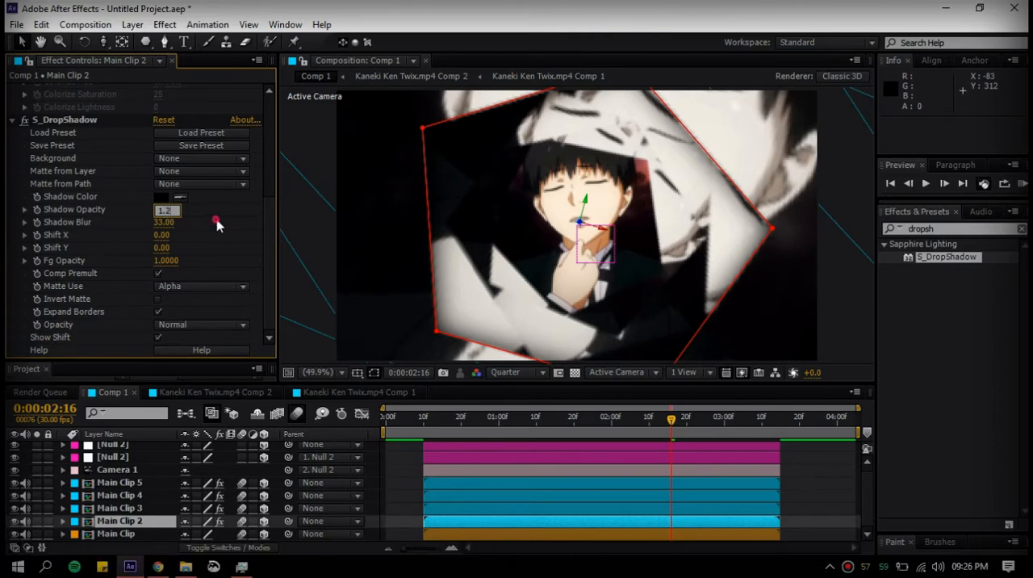
Deselect the layers and set the composition preview resolution to Full
{"action": "left_click", "coordinate": [827, 473]}
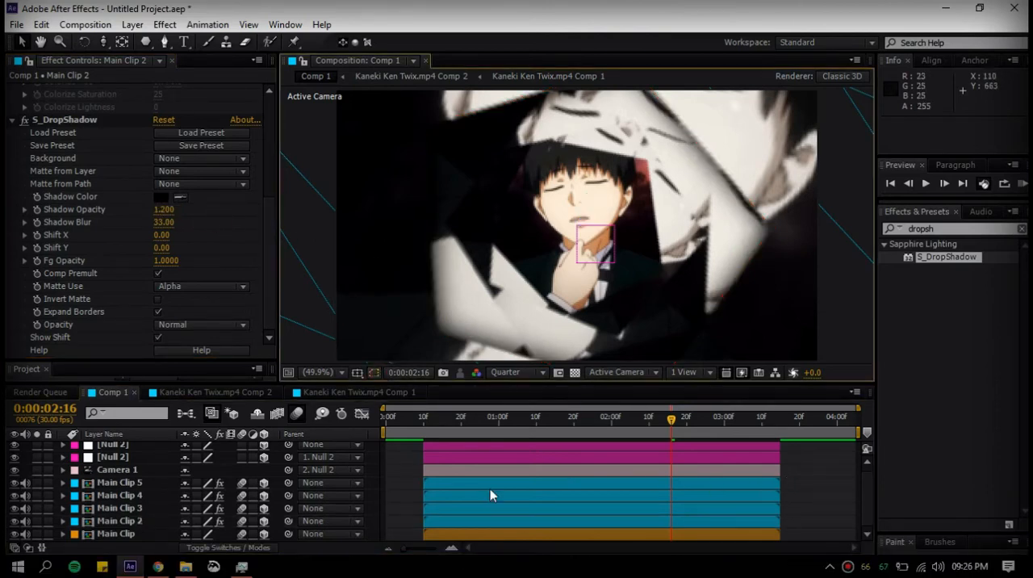
{"action": "left_click", "coordinate": [528, 371]}
{"action": "left_click", "coordinate": [521, 412]}
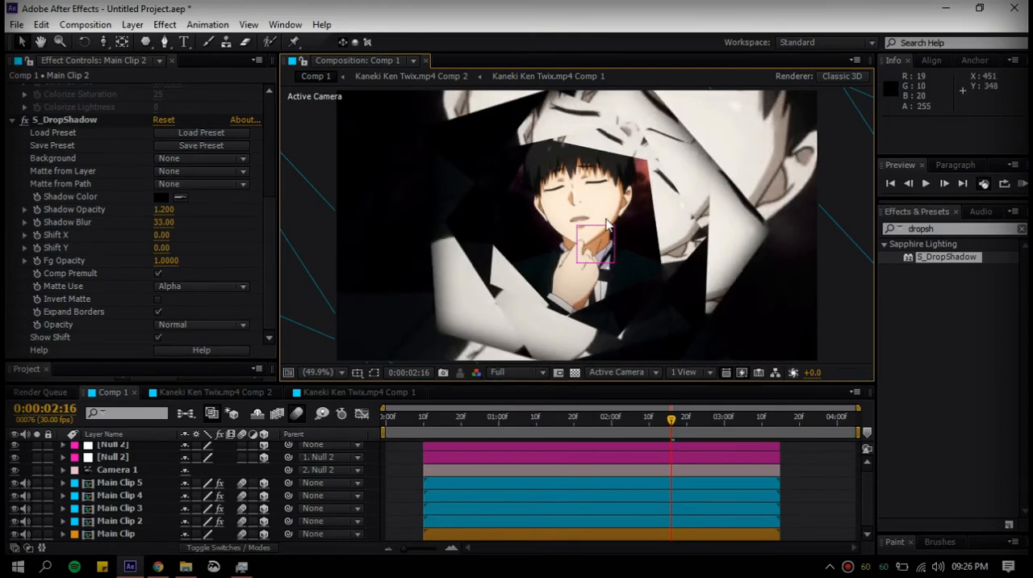
Copy the S_DropShadow effect from Main Clip 2 onto Main Clip 3, Main Clip 4 and Main Clip 5
{"action": "left_click", "coordinate": [663, 523]}
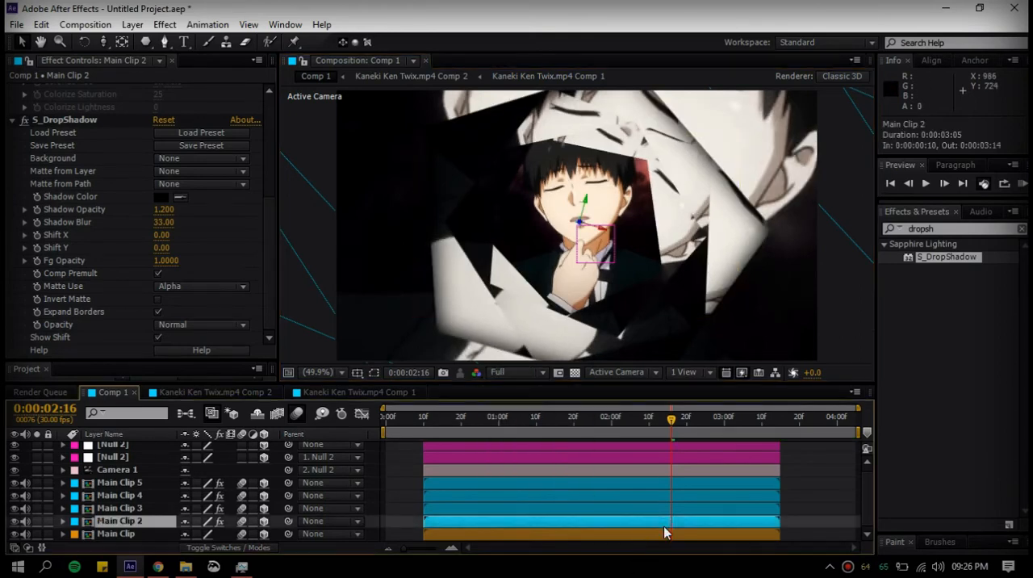
{"action": "left_click", "coordinate": [82, 122]}
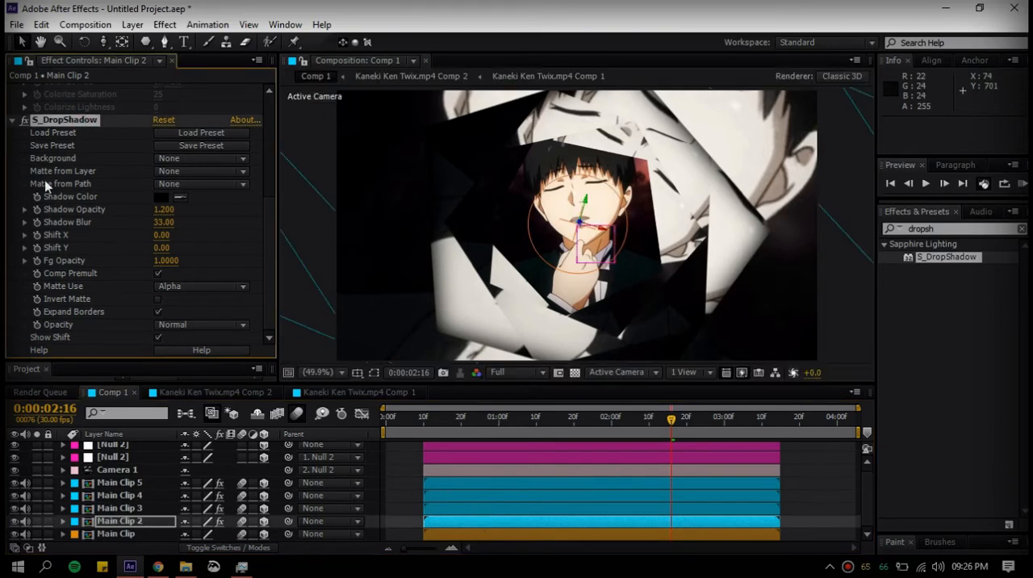
{"action": "left_click", "coordinate": [432, 507]}
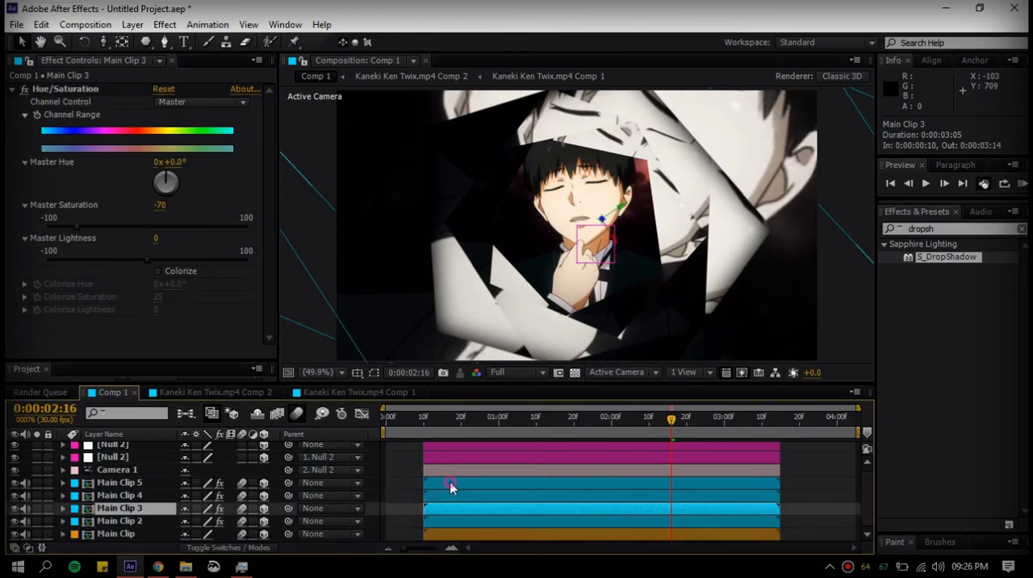
{"action": "left_click", "coordinate": [450, 485], "text": "shift"}
{"action": "key", "text": "ctrl+v"}
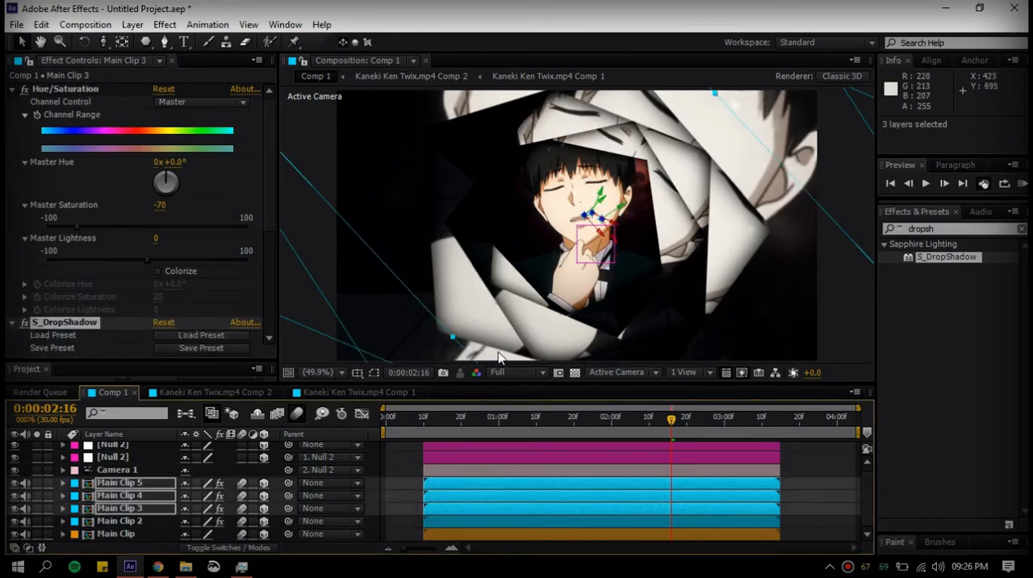
{"action": "left_click", "coordinate": [800, 469]}
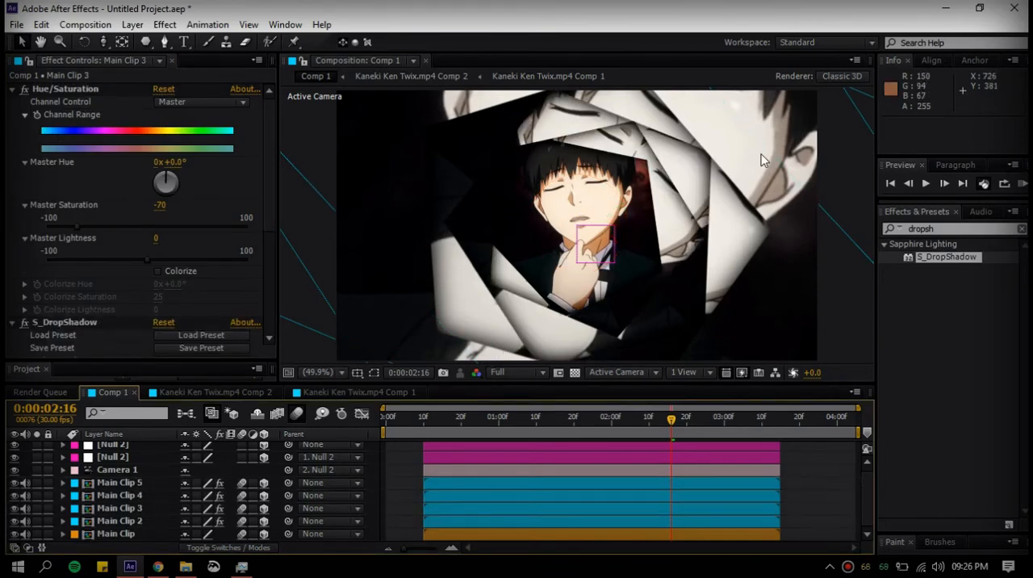
Shift the keyframed child Null 2 layer to start at 0:00:00:10 and preview the camera zoom from 0:00:00:05
{"action": "left_click", "coordinate": [582, 481]}
{"action": "left_click", "coordinate": [576, 510], "text": "shift"}
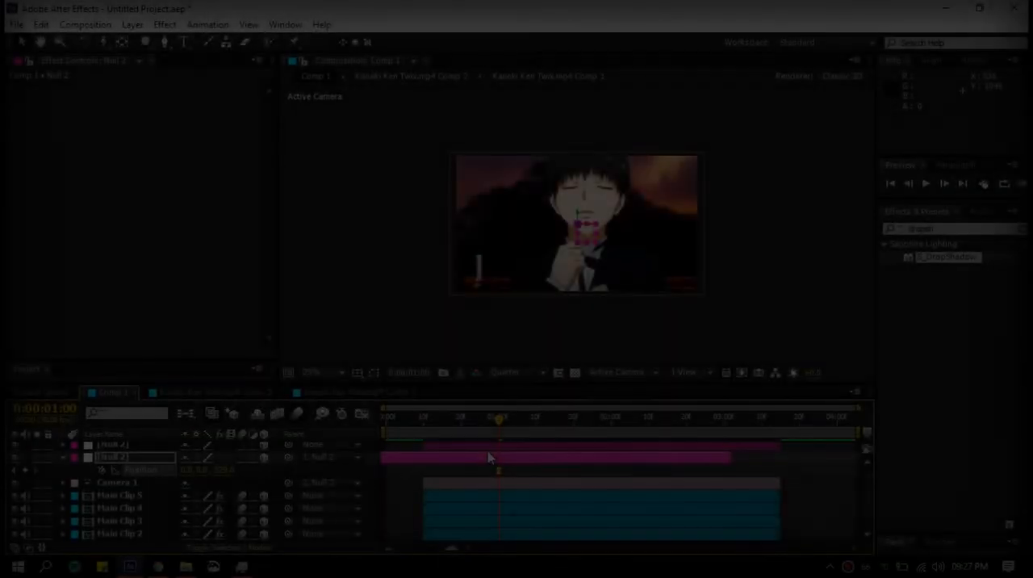
{"action": "left_click_drag", "start_coordinate": [491, 460], "coordinate": [531, 461]}
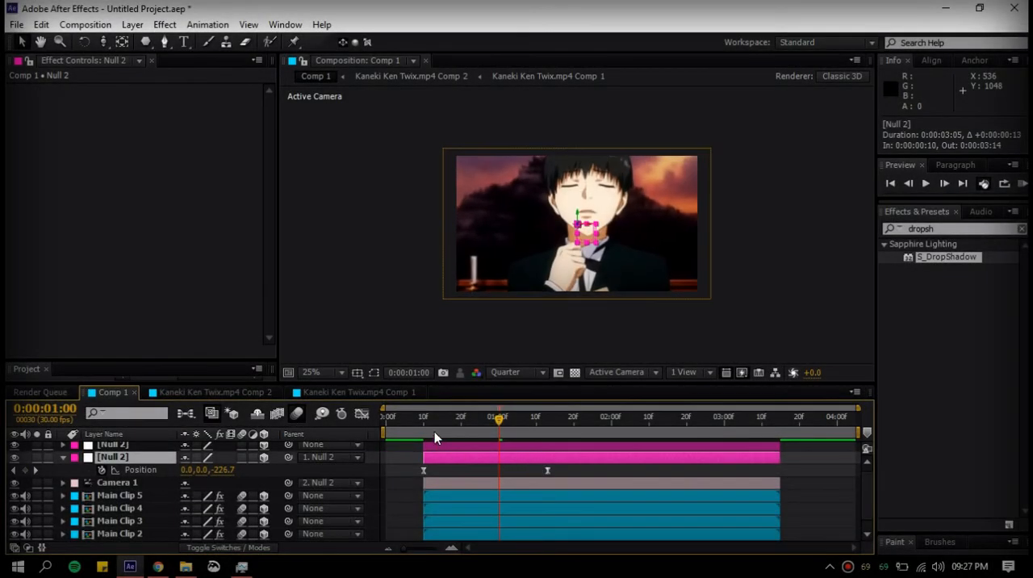
{"action": "left_click", "coordinate": [405, 415]}
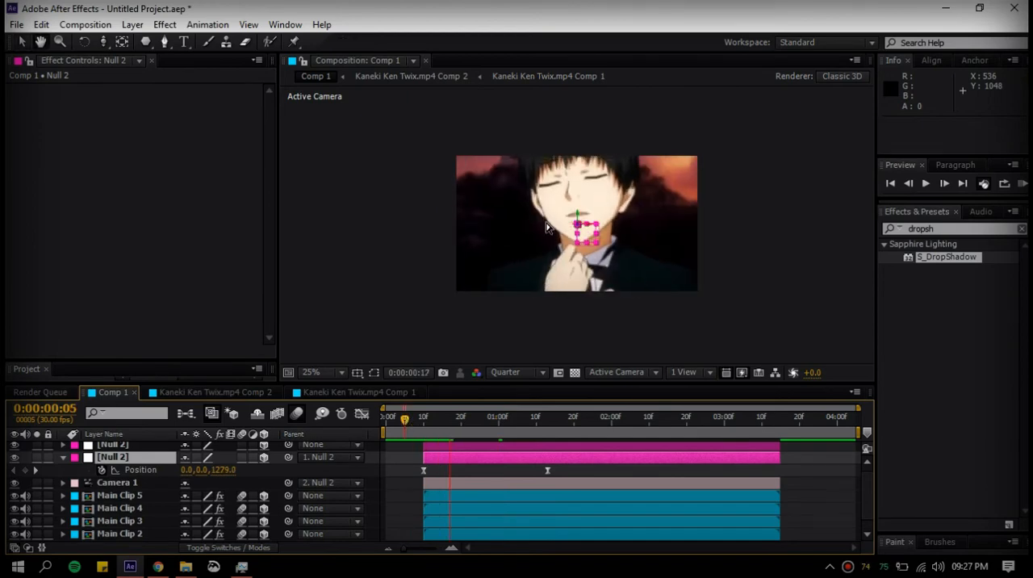
Fit the composition view to its viewer and preview the camera zoom
{"action": "key", "text": "space"}
{"action": "left_click", "coordinate": [317, 372]}
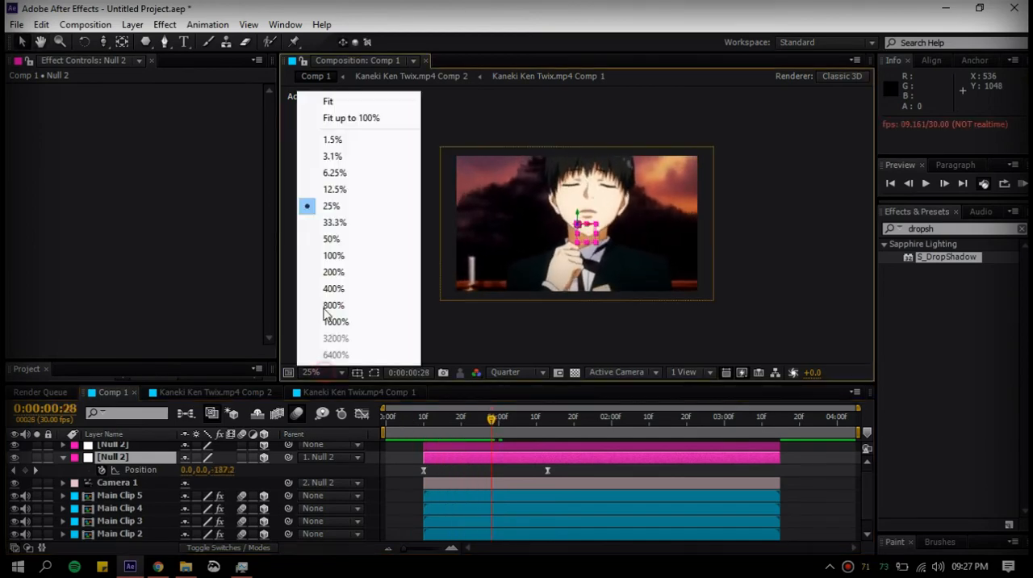
{"action": "left_click", "coordinate": [377, 103]}
{"action": "key", "text": "space"}
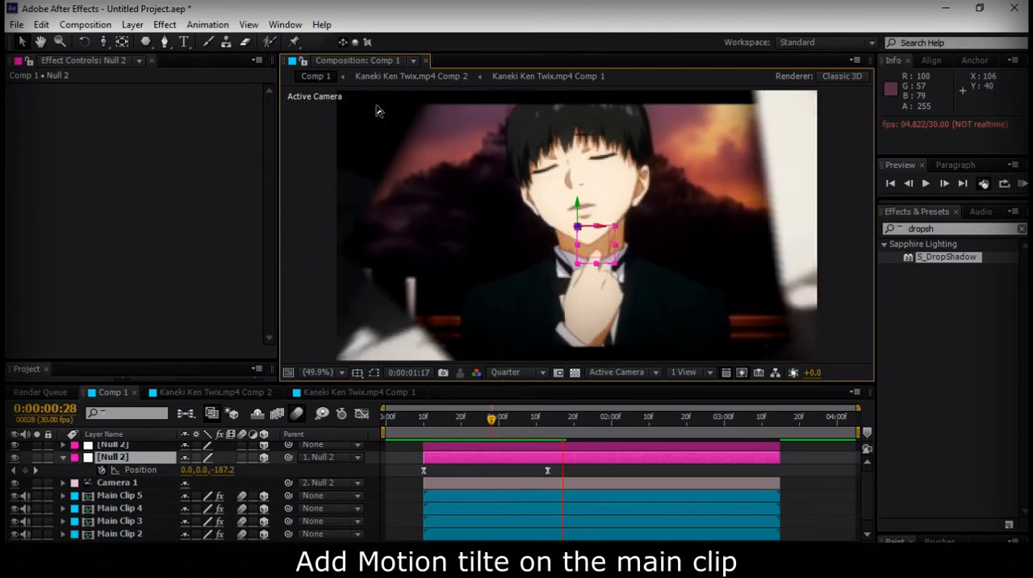
Search the effects for "motion" and apply the Motion Tile effect to the Main Clip layer
{"action": "left_click", "coordinate": [513, 419]}
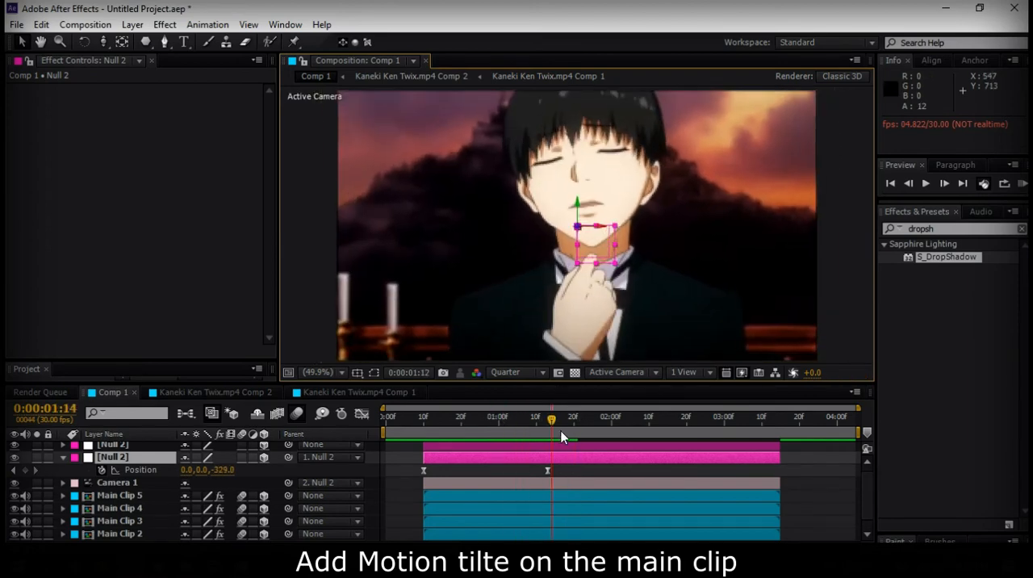
{"action": "left_click", "coordinate": [551, 417]}
{"action": "scroll", "coordinate": [582, 500], "scroll_direction": "down", "scroll_amount": 1}
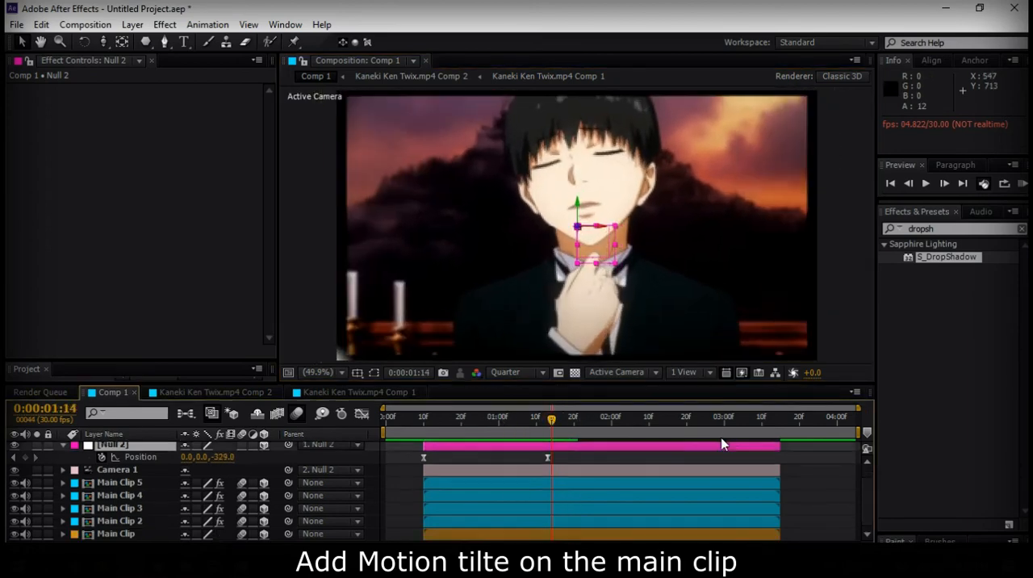
{"action": "left_click", "coordinate": [597, 534]}
{"action": "left_click", "coordinate": [952, 228]}
{"action": "type", "text": "motion"}
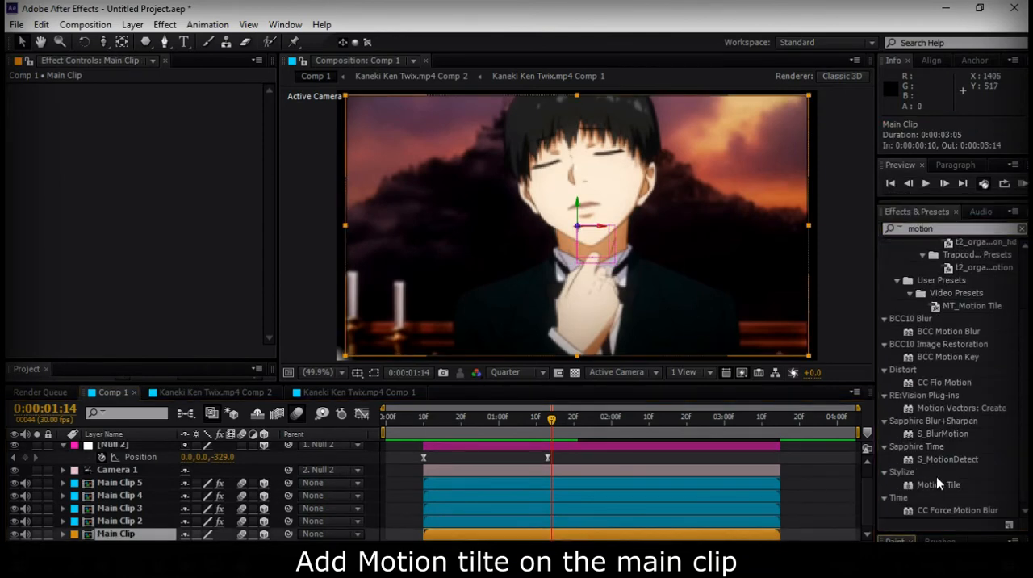
{"action": "left_click_drag", "start_coordinate": [938, 485], "coordinate": [705, 534]}
Set the Motion Tile's Output Width and Output Height to 250 on Main Clip
{"action": "left_click", "coordinate": [164, 152]}
{"action": "type", "text": "250"}
{"action": "left_click", "coordinate": [164, 141]}
{"action": "type", "text": "250"}
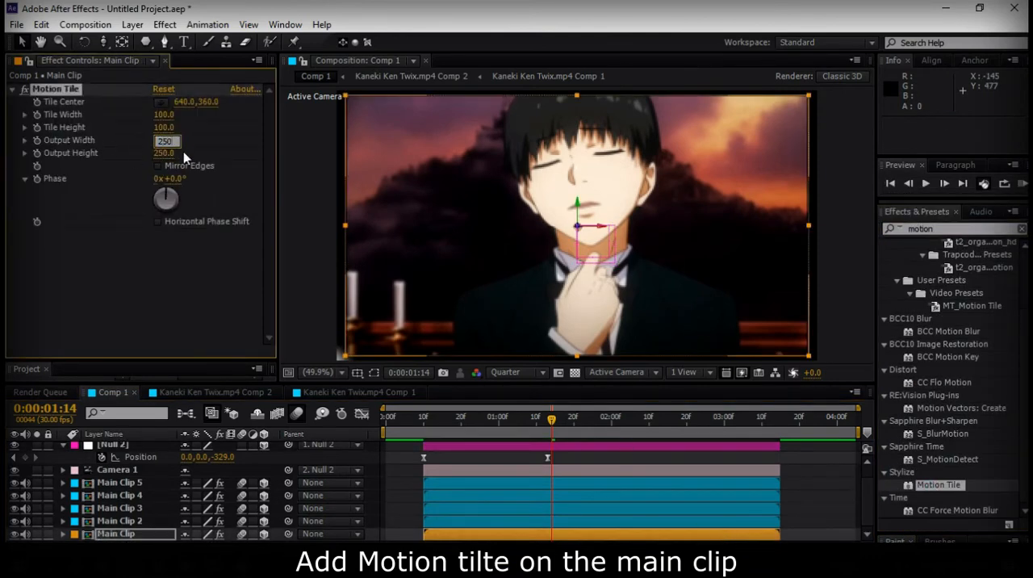
{"action": "key", "text": "Return"}
Set the Z position of the child Null 2's second keyframe at 0:00:01:13 to -203
{"action": "left_click", "coordinate": [547, 458]}
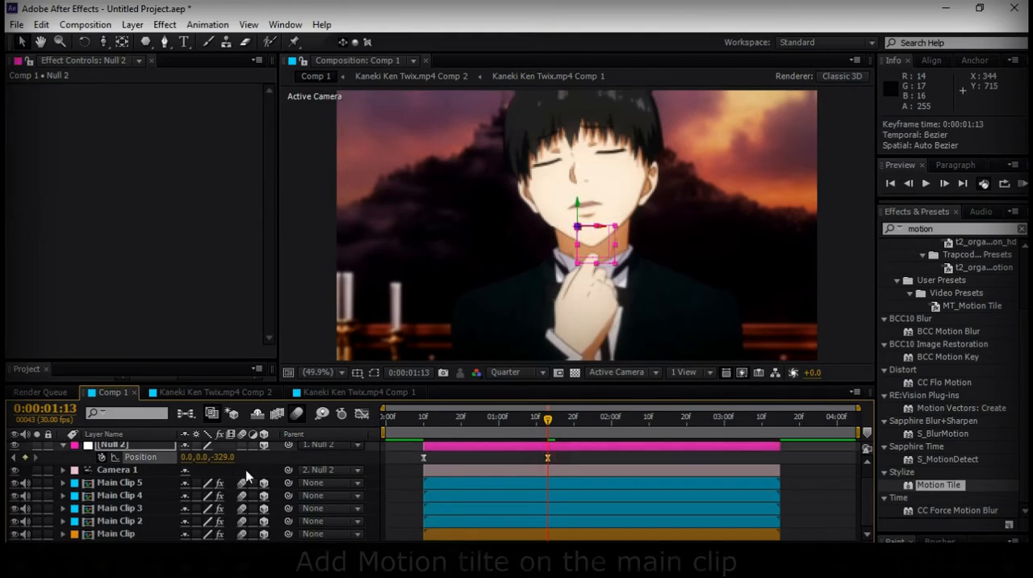
{"action": "left_click_drag", "start_coordinate": [228, 458], "coordinate": [301, 457]}
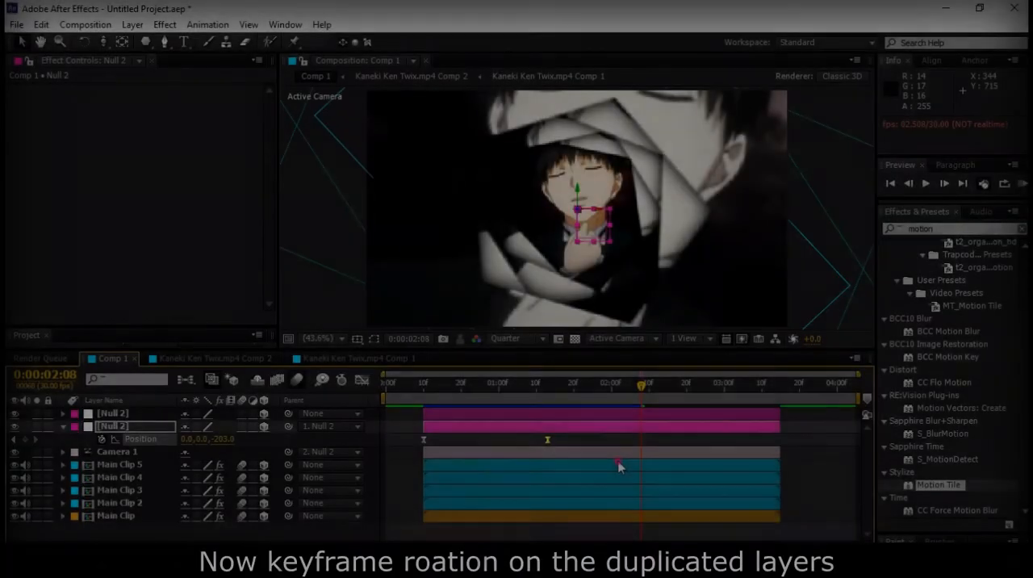
Keyframe Z Rotation at 1x+23° on Main Clip 2 through Main Clip 5 at 0:00:02:08
{"action": "left_click", "coordinate": [619, 467]}
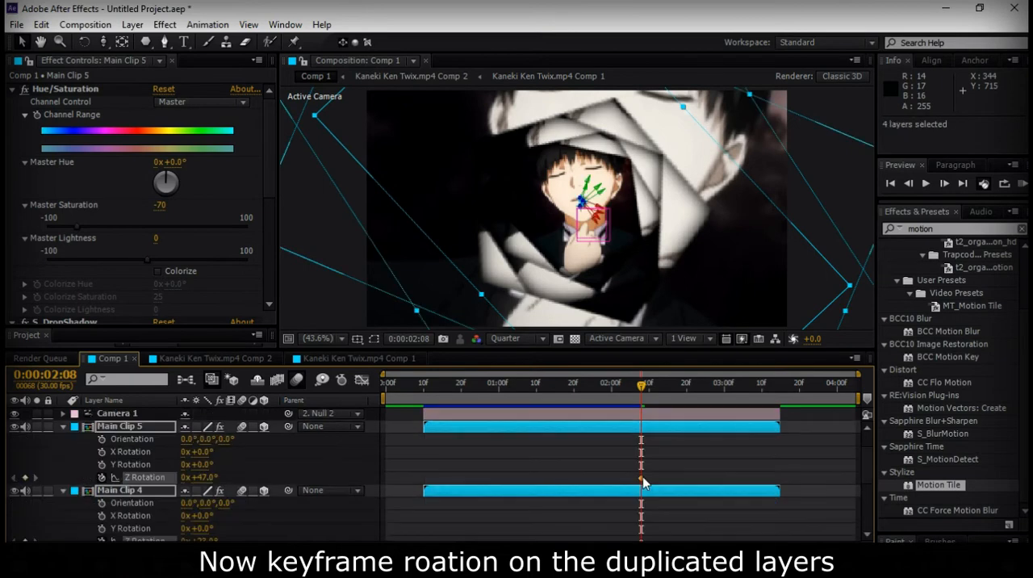
{"action": "left_click", "coordinate": [642, 477]}
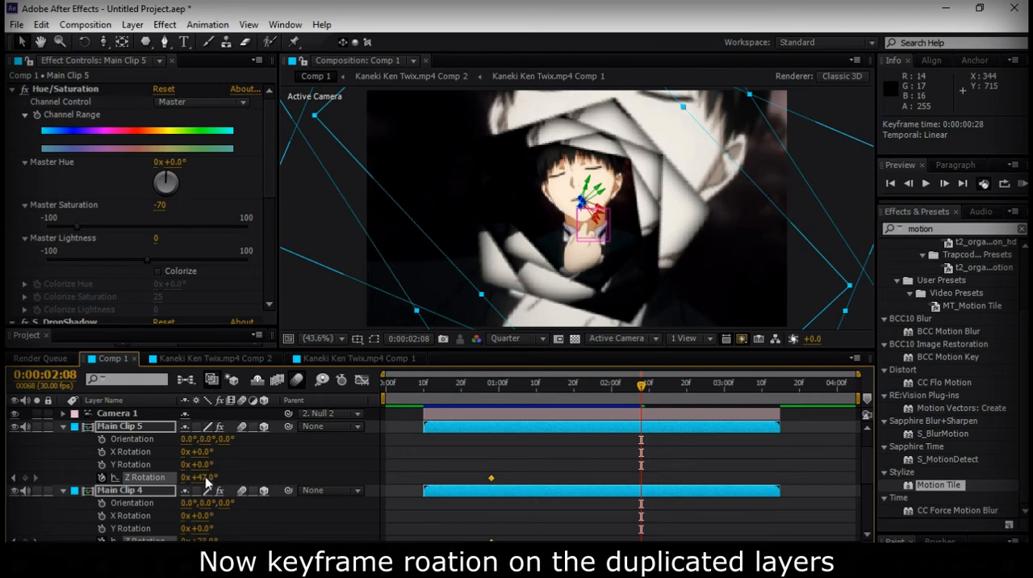
{"action": "scroll", "coordinate": [206, 482], "scroll_direction": "down", "scroll_amount": 3}
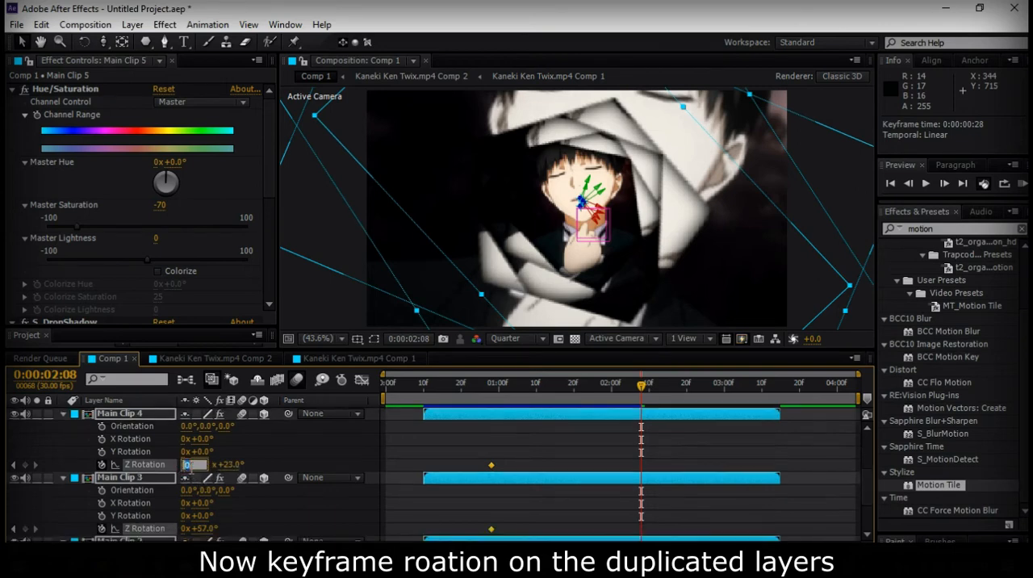
{"action": "type", "text": "1"}
{"action": "left_click", "coordinate": [249, 466]}
Move the ending Z Rotation keyframes of the four clip copies to 0:00:04:06 and deselect the layers
{"action": "left_click_drag", "start_coordinate": [614, 440], "coordinate": [687, 573]}
{"action": "right_click", "coordinate": [639, 521]}
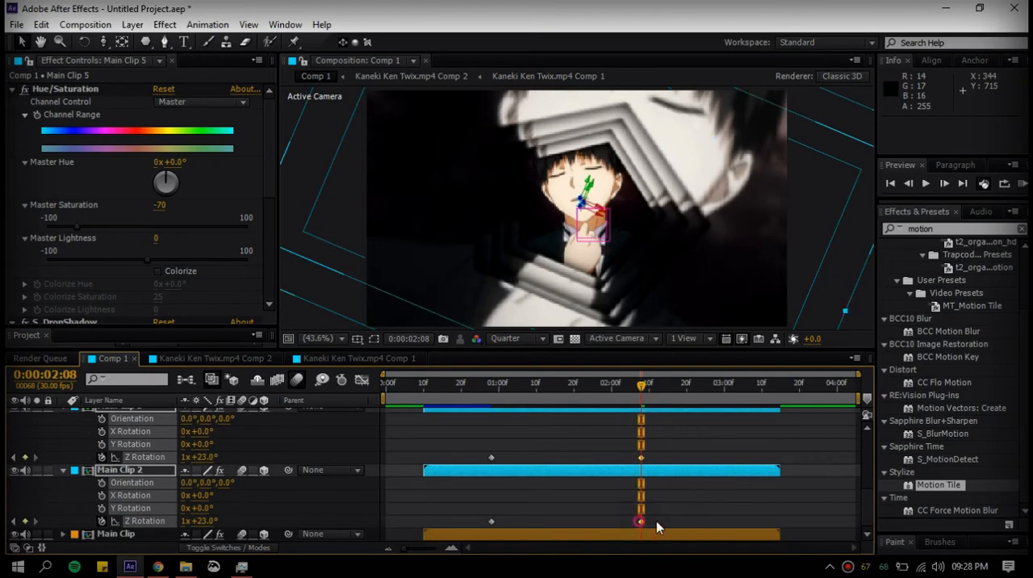
{"action": "left_click_drag", "start_coordinate": [656, 521], "coordinate": [859, 531]}
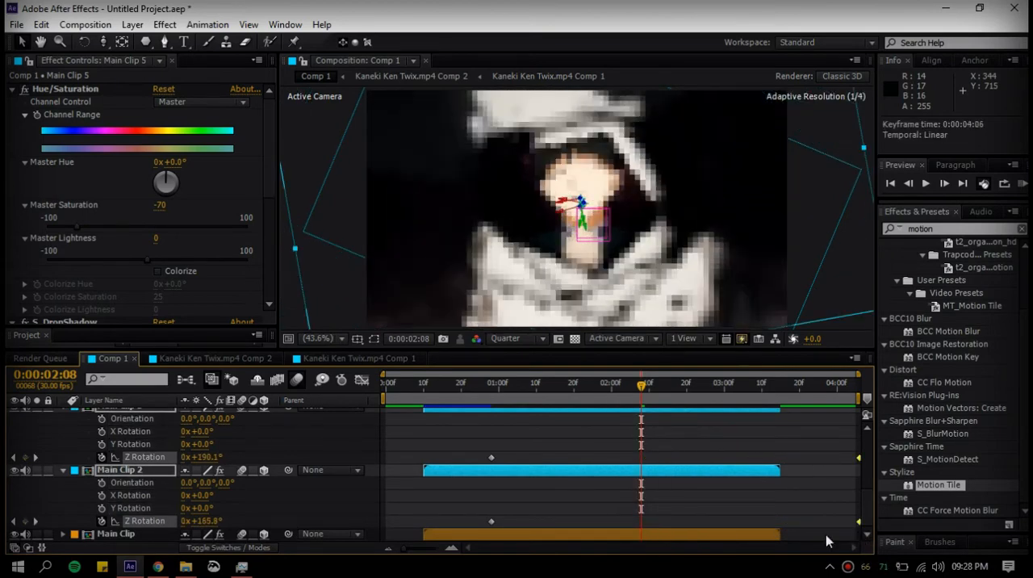
{"action": "left_click", "coordinate": [566, 446]}
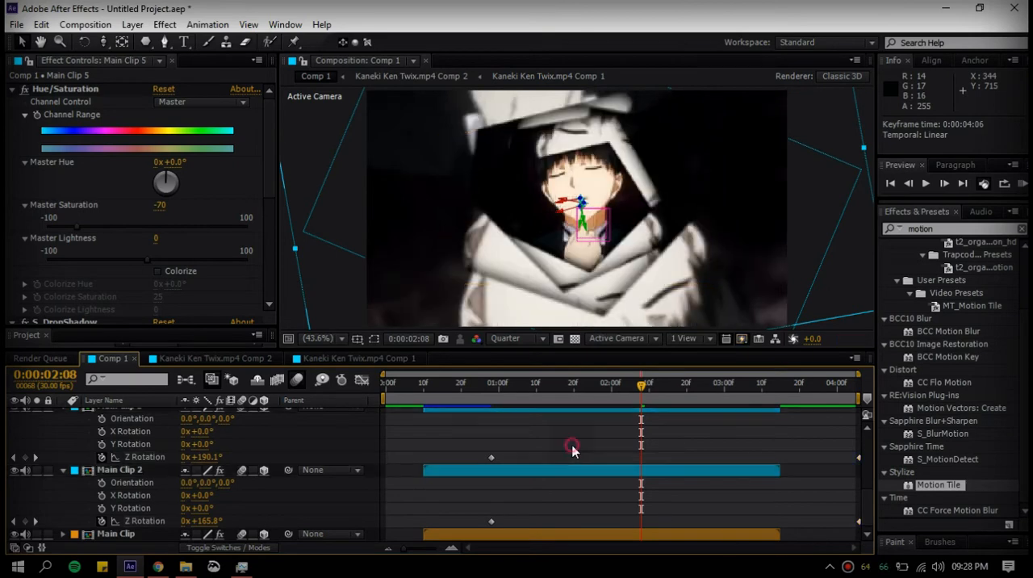
Show the masks of the clip copies and scrub through the composition to review the rotating zoom animation
{"action": "key", "text": "m"}
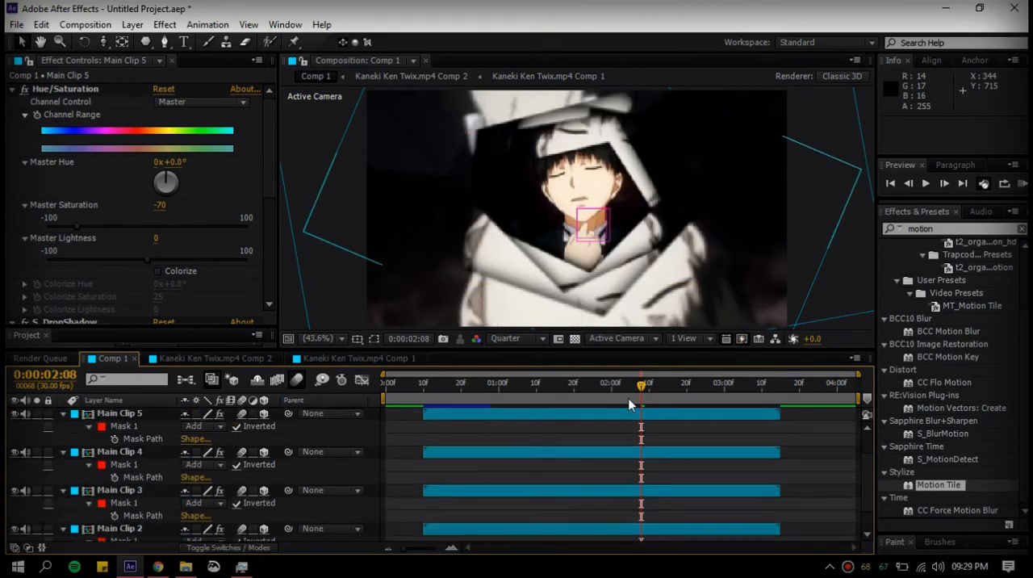
{"action": "left_click_drag", "start_coordinate": [629, 405], "coordinate": [586, 411]}
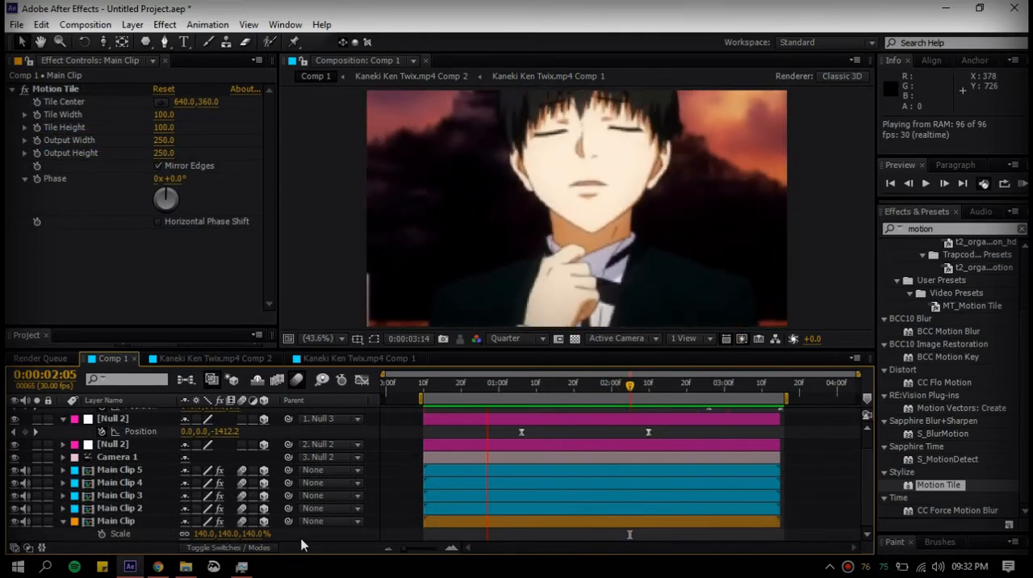
{"action": "left_click", "coordinate": [440, 390]}
{"action": "left_click_drag", "start_coordinate": [440, 390], "coordinate": [778, 409]}
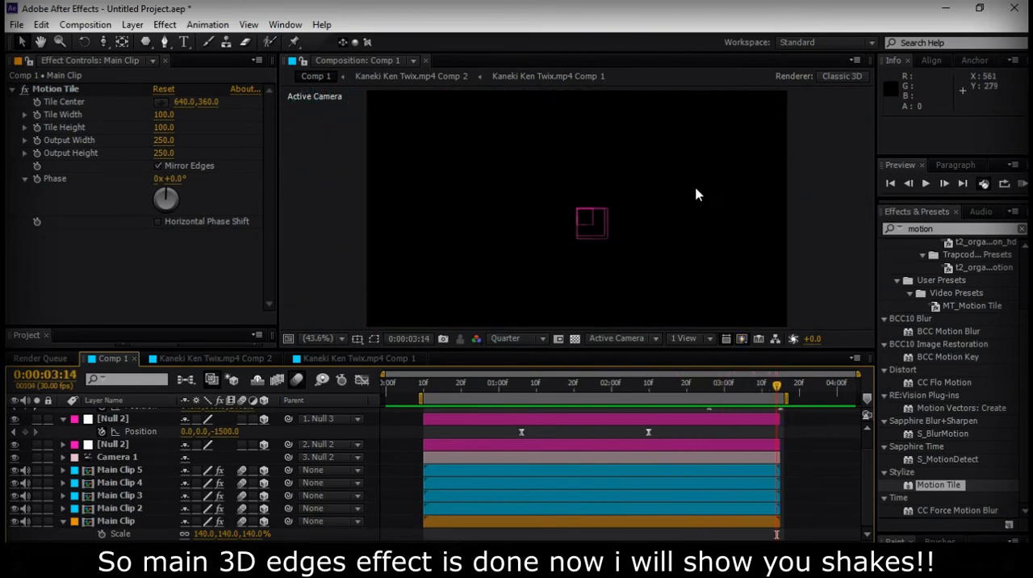
{"action": "left_click", "coordinate": [543, 384]}
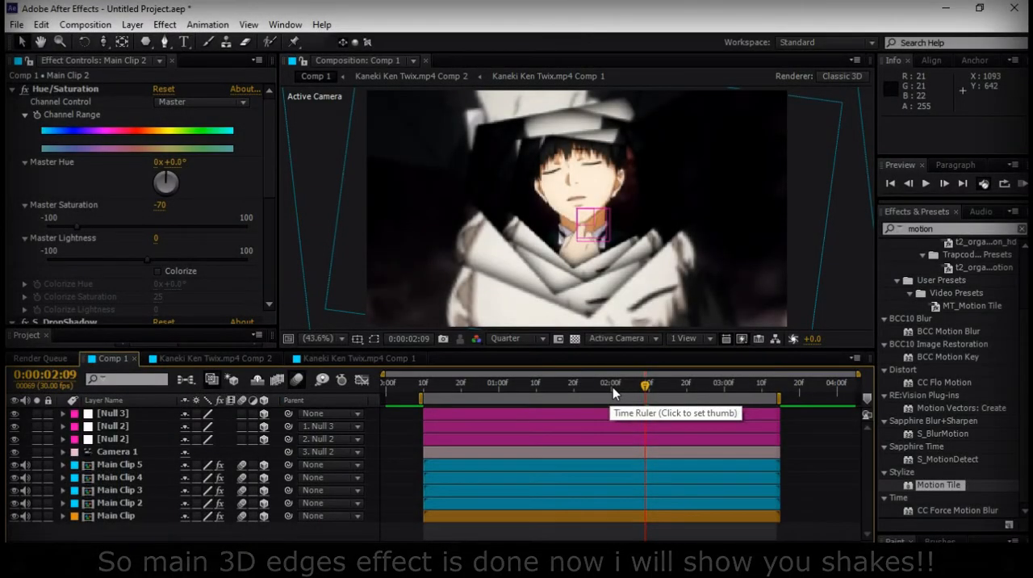
{"action": "left_click_drag", "start_coordinate": [645, 387], "coordinate": [679, 395]}
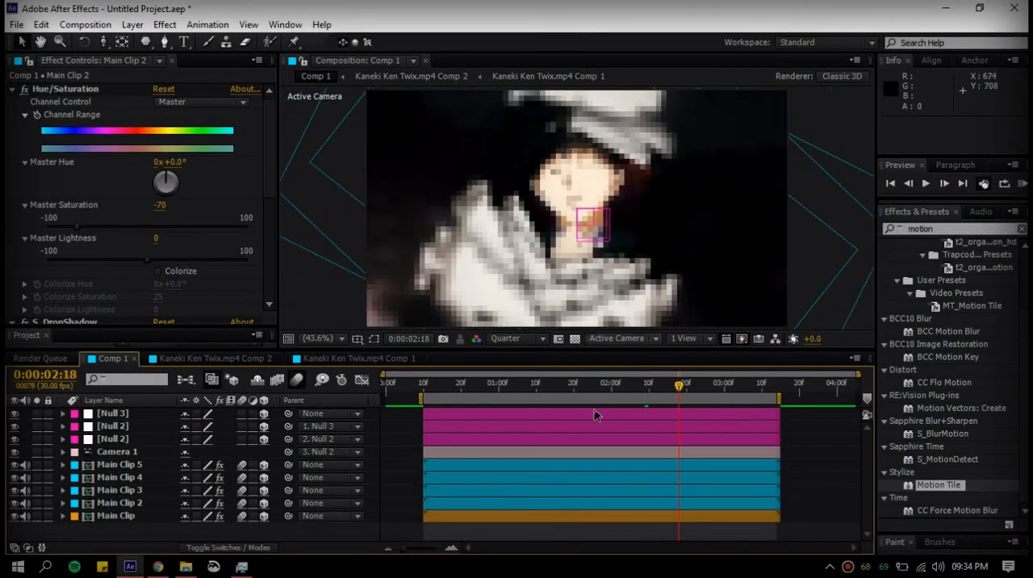
Reveal the Position keyframes of Null 3 and add a new null object to the composition
{"action": "left_click", "coordinate": [602, 415]}
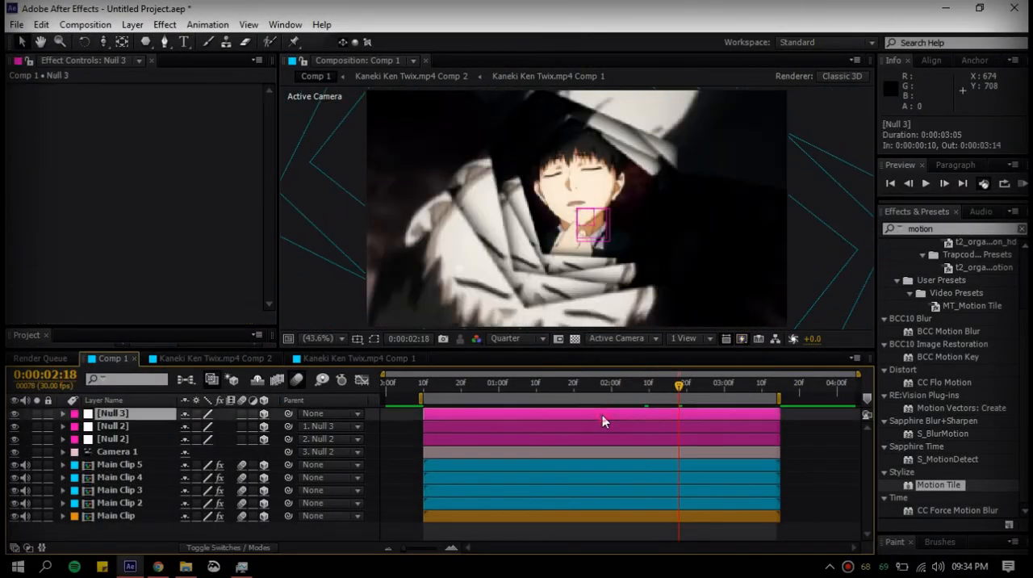
{"action": "key", "text": "p"}
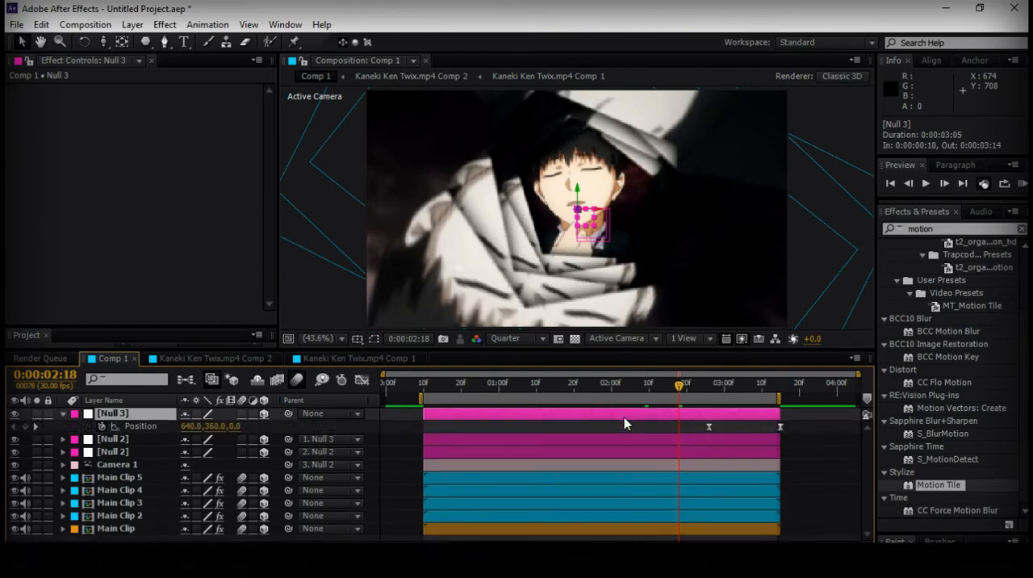
{"action": "right_click", "coordinate": [366, 429]}
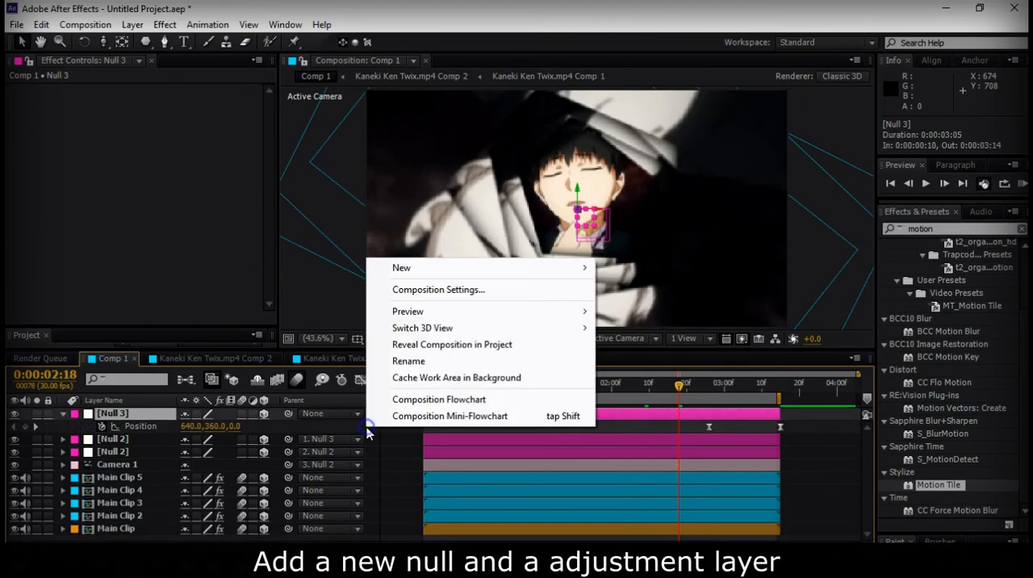
{"action": "left_click", "coordinate": [660, 356]}
Trim the new null to start at 0:00:00:10, split it at 0:00:03:15 and delete the leftover part
{"action": "left_click", "coordinate": [421, 391]}
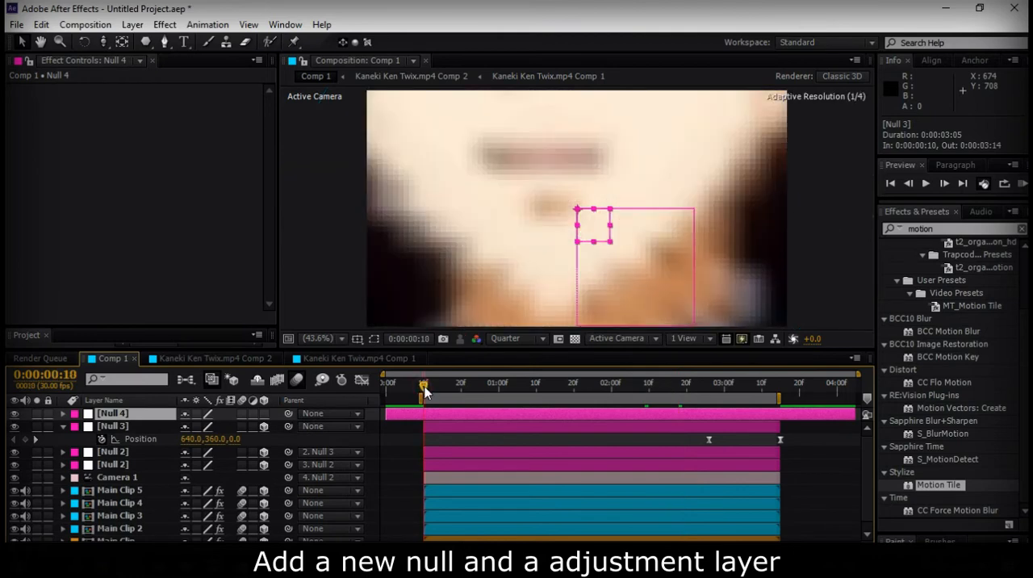
{"action": "key", "text": "alt+bracketleft"}
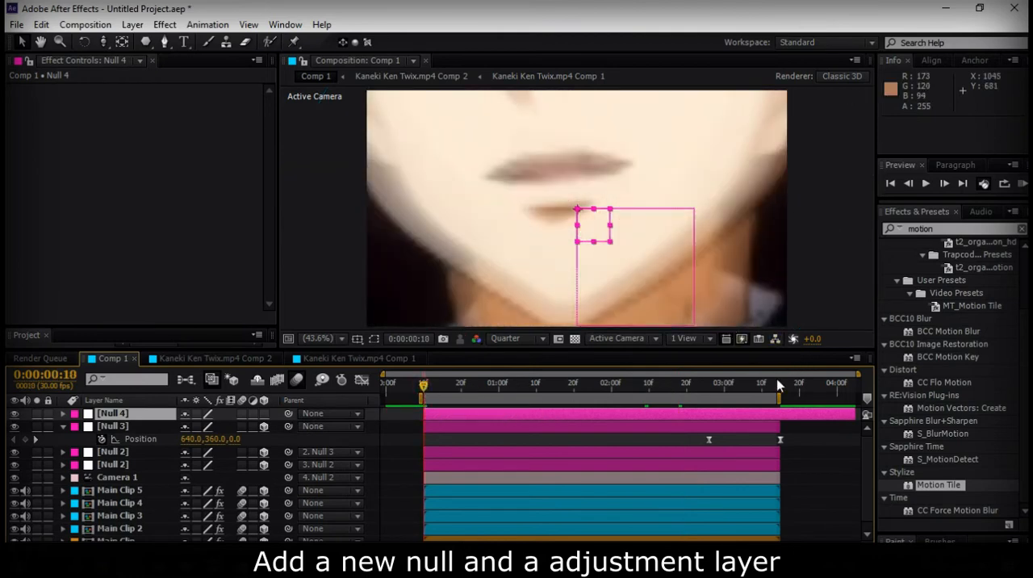
{"action": "left_click_drag", "start_coordinate": [774, 393], "coordinate": [782, 391]}
{"action": "key", "text": "ctrl+shift+d"}
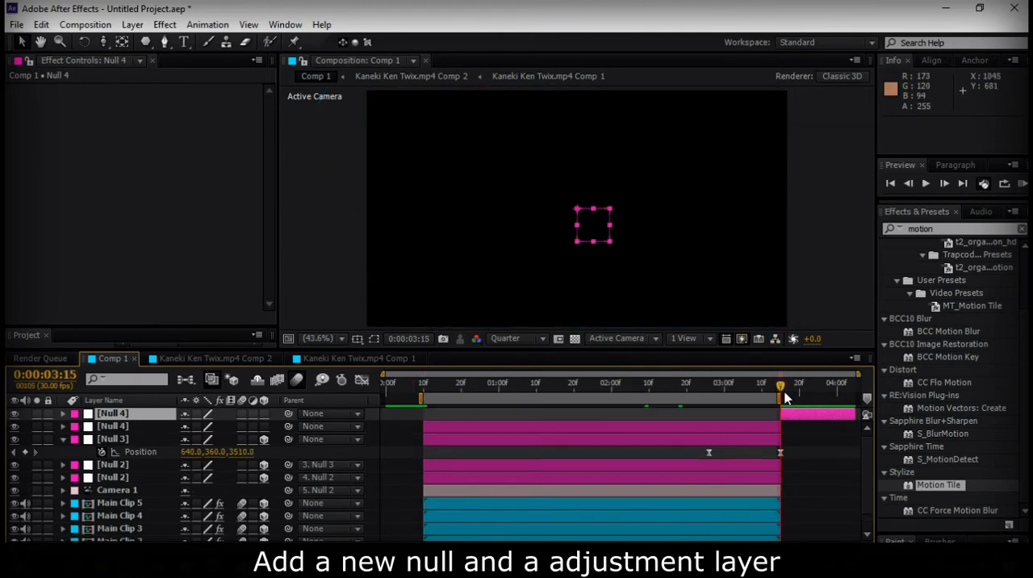
{"action": "key", "text": "Delete"}
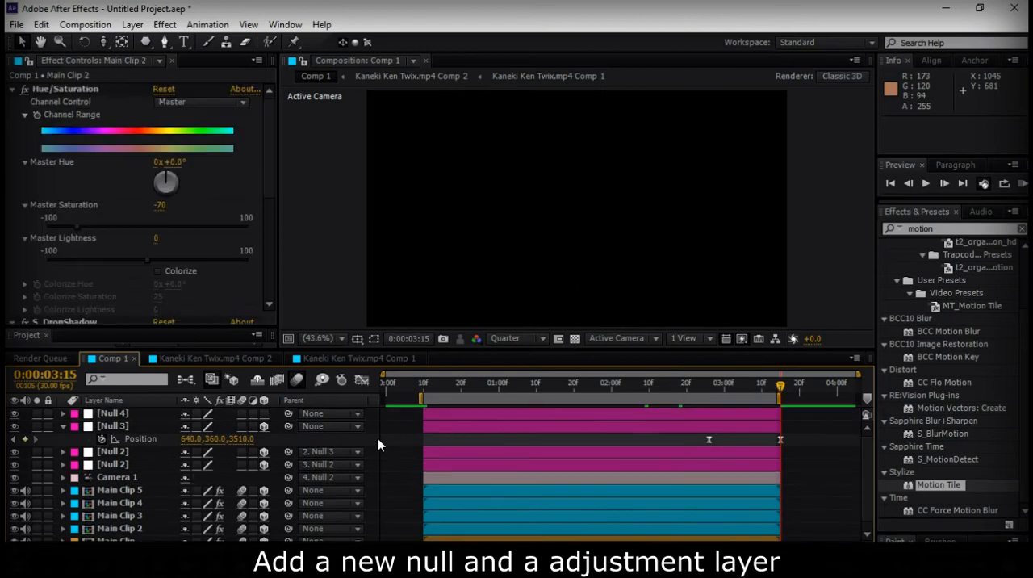
Add a new adjustment layer to the composition
{"action": "right_click", "coordinate": [380, 445]}
{"action": "mouse_move", "coordinate": [506, 283]}
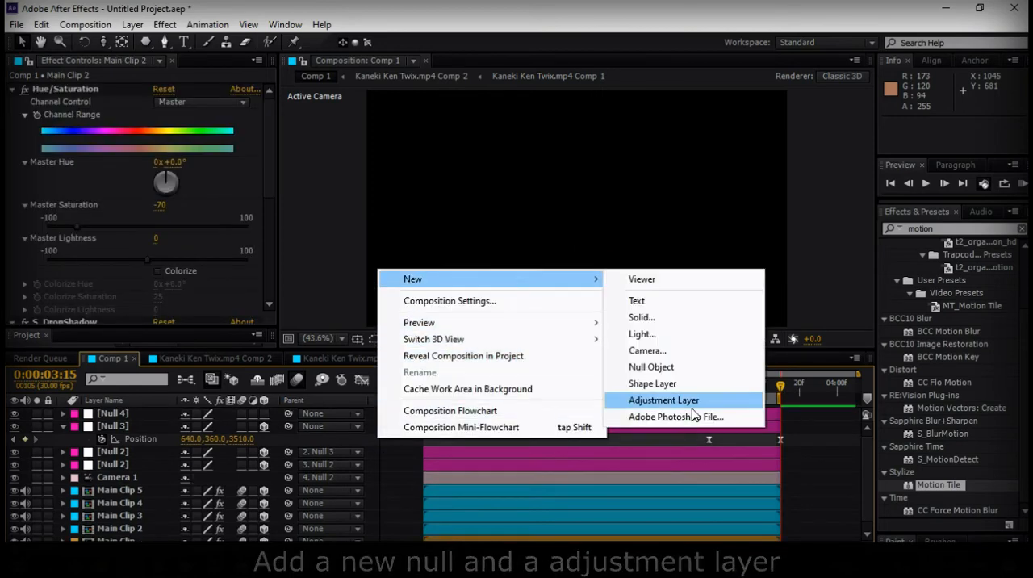
{"action": "left_click", "coordinate": [686, 402]}
Trim the adjustment layer to start at 0:00:00:10, split it at 0:00:03:15 and delete the leftover part
{"action": "left_click", "coordinate": [429, 390]}
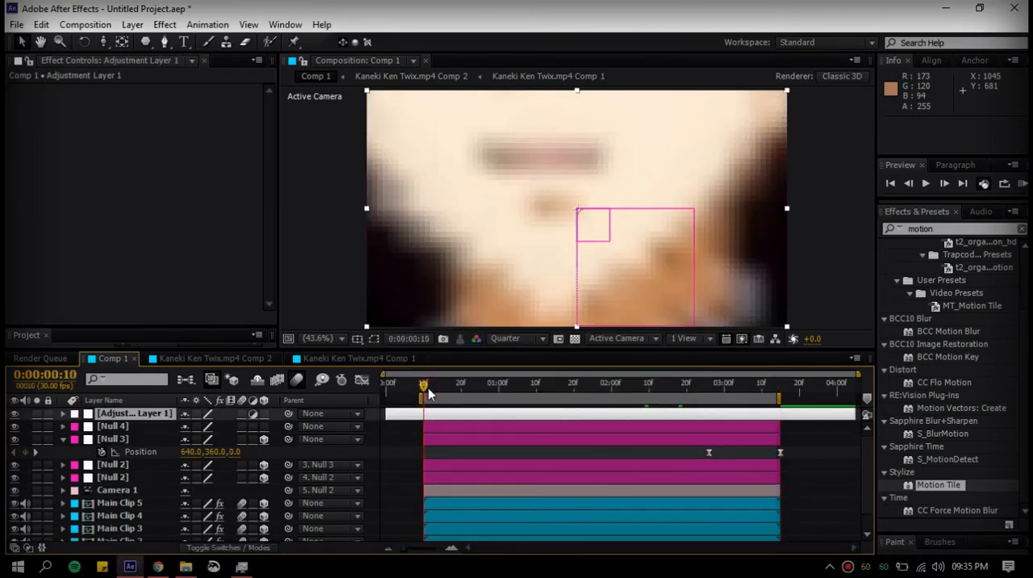
{"action": "left_click", "coordinate": [778, 389]}
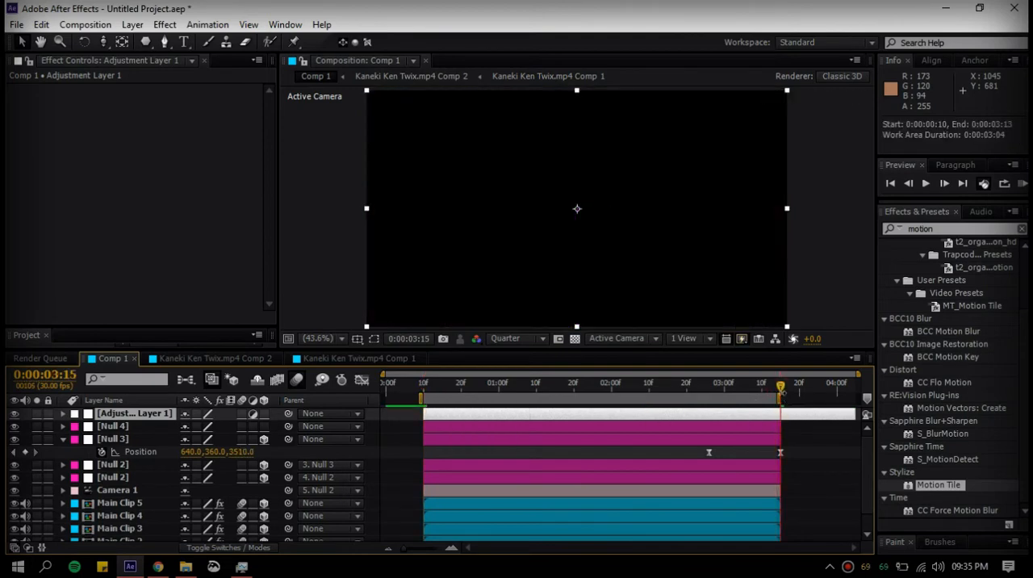
{"action": "key", "text": "ctrl+shift+d"}
{"action": "key", "text": "Delete"}
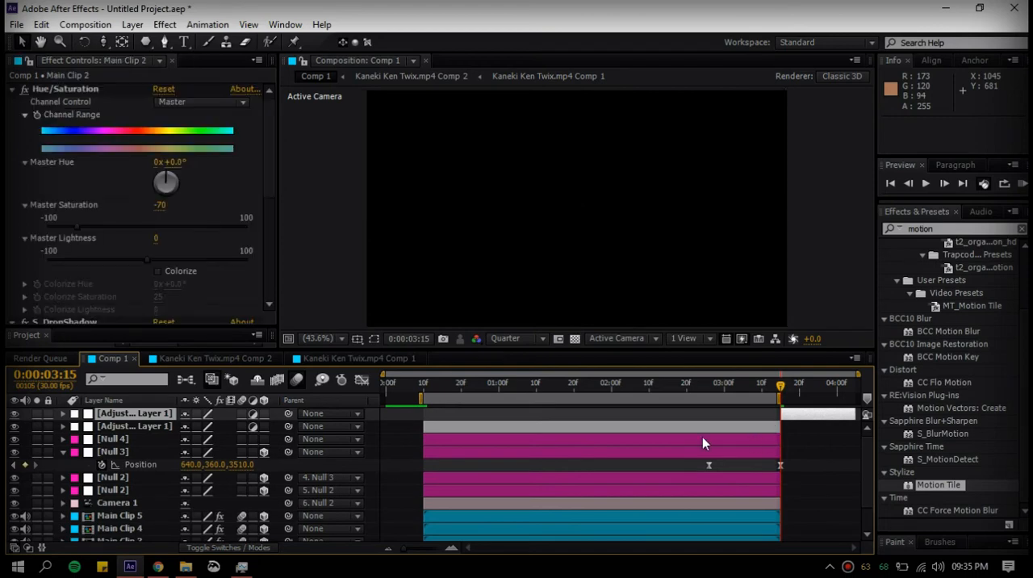
Place the adjustment layer directly below Null 4 and parent it to that null
{"action": "left_click_drag", "start_coordinate": [134, 413], "coordinate": [136, 424]}
{"action": "left_click", "coordinate": [443, 395]}
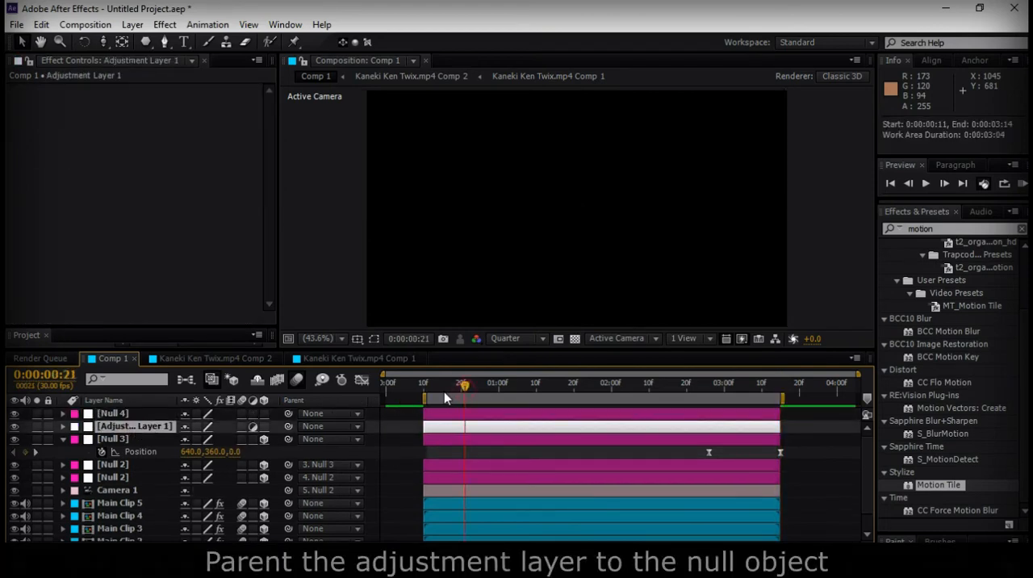
{"action": "left_click", "coordinate": [454, 388]}
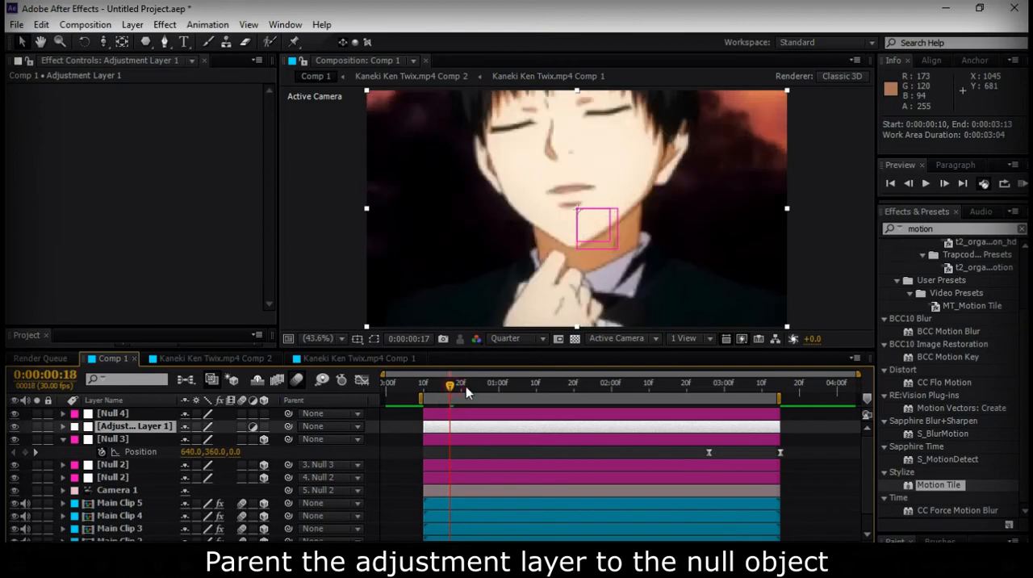
{"action": "left_click", "coordinate": [446, 427]}
{"action": "left_click_drag", "start_coordinate": [289, 423], "coordinate": [121, 413]}
Reveal the Position and Rotation properties of the adjustment layer
{"action": "left_click", "coordinate": [501, 414]}
{"action": "left_click", "coordinate": [500, 426]}
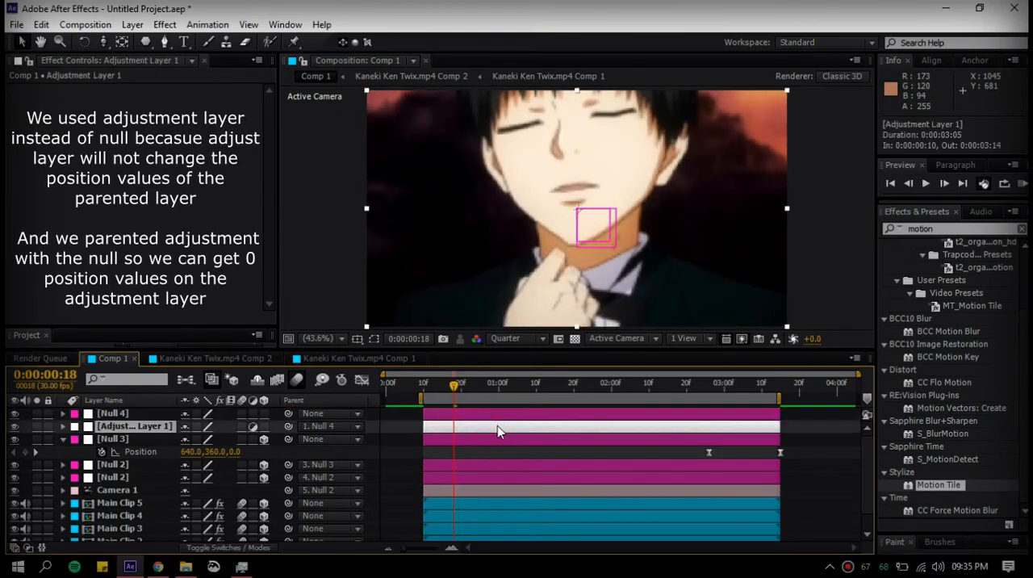
{"action": "key", "text": "p"}
{"action": "key", "text": "shift+r"}
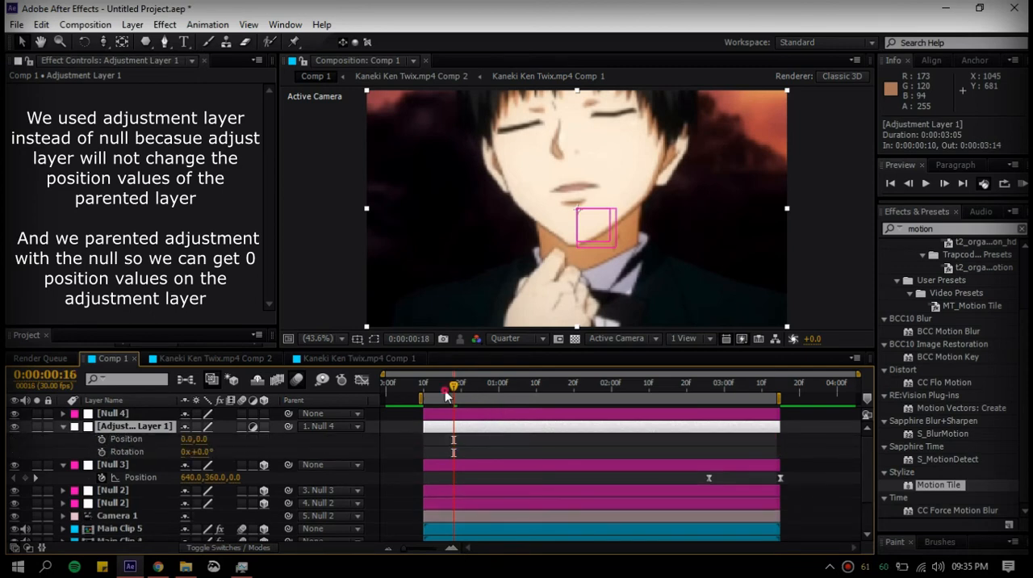
Parent Null 3 to Adjustment Layer 1 and turn the adjustment layer into a 3D layer
{"action": "left_click_drag", "start_coordinate": [446, 396], "coordinate": [449, 391]}
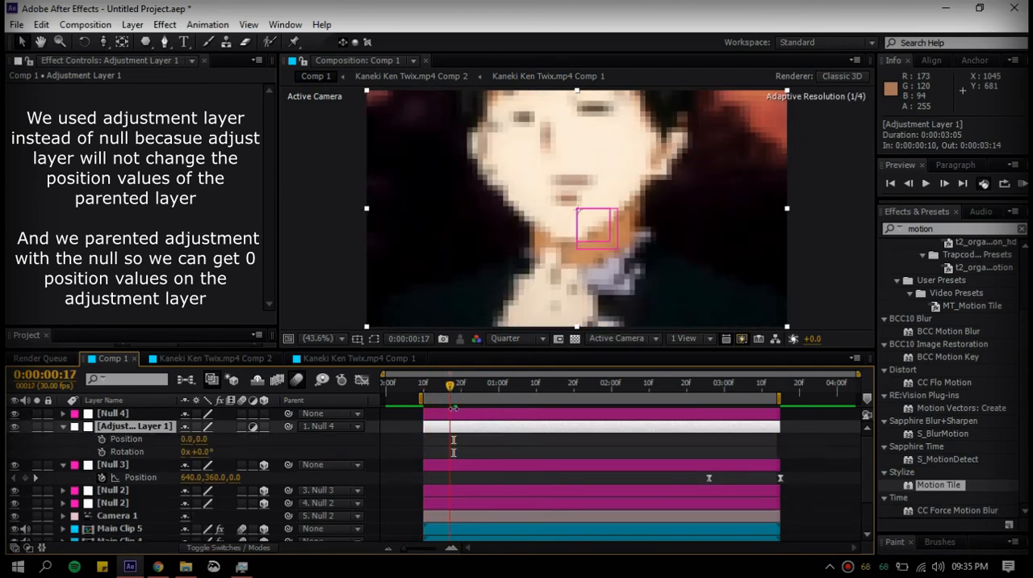
{"action": "left_click", "coordinate": [452, 466]}
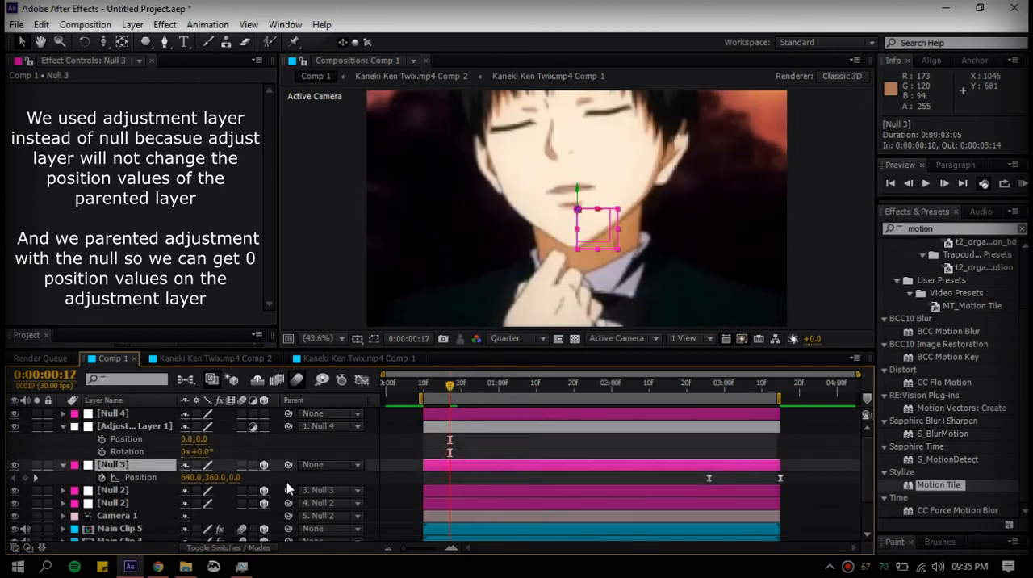
{"action": "left_click_drag", "start_coordinate": [450, 423], "coordinate": [450, 424]}
{"action": "left_click", "coordinate": [450, 424]}
{"action": "left_click", "coordinate": [264, 426]}
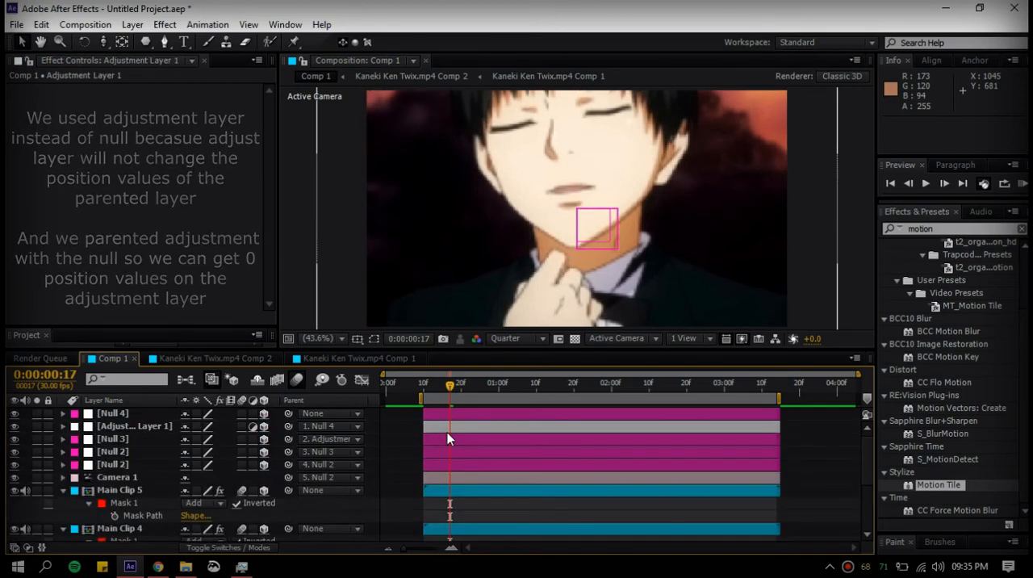
Enable keyframing for the adjustment layer's Position and Z Rotation, and show only its keyframed properties
{"action": "left_click", "coordinate": [489, 428]}
{"action": "key", "text": "p"}
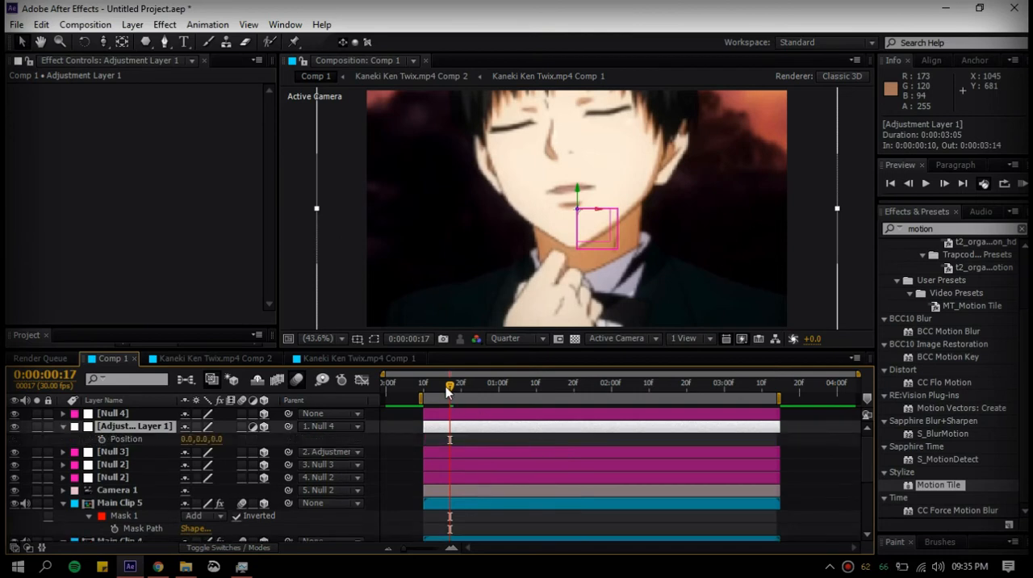
{"action": "left_click_drag", "start_coordinate": [431, 396], "coordinate": [453, 397]}
{"action": "key", "text": "shift+r"}
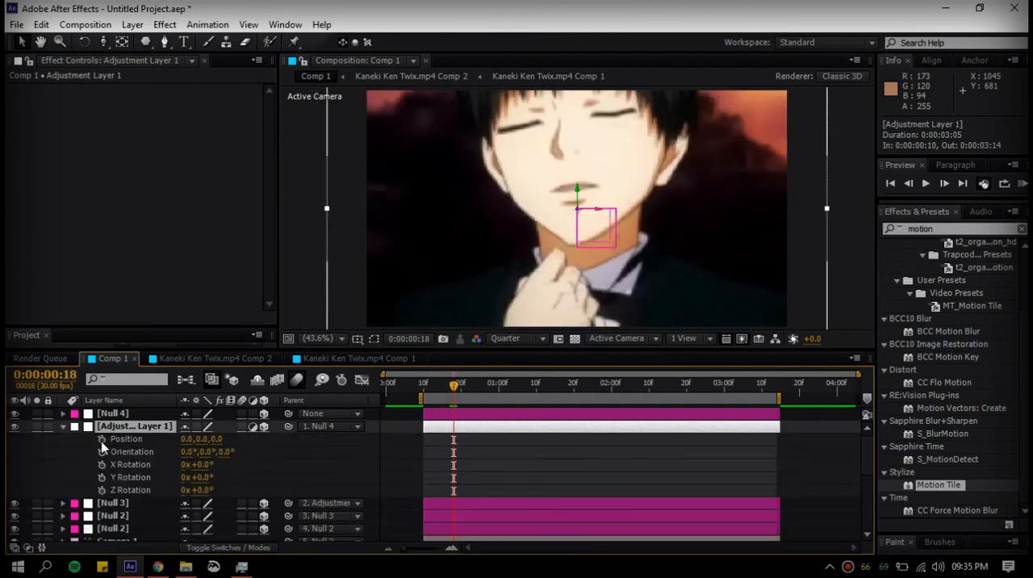
{"action": "left_click", "coordinate": [101, 490]}
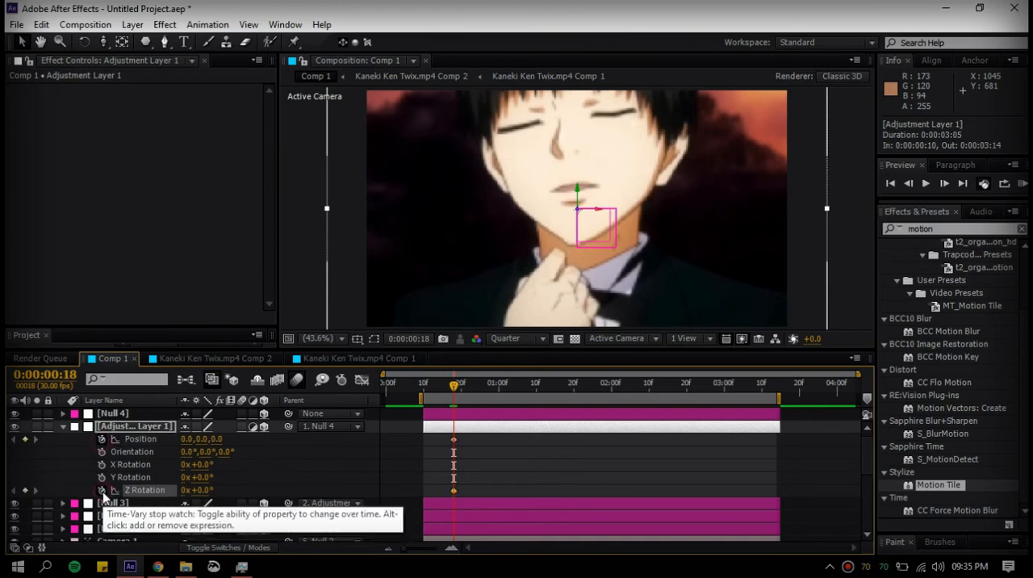
{"action": "key", "text": "u"}
{"action": "key", "text": "u"}
{"action": "left_click", "coordinate": [226, 450]}
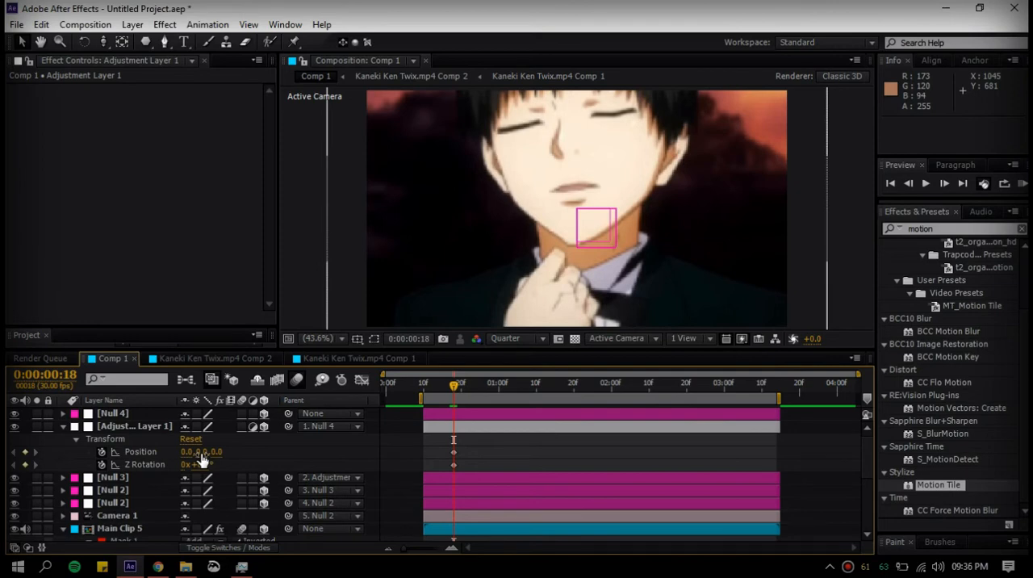
Set the adjustment layer's Position to 50, -50, 0 and Z Rotation to 3°, and move both keyframes to 0:00:00:10
{"action": "left_click", "coordinate": [187, 452]}
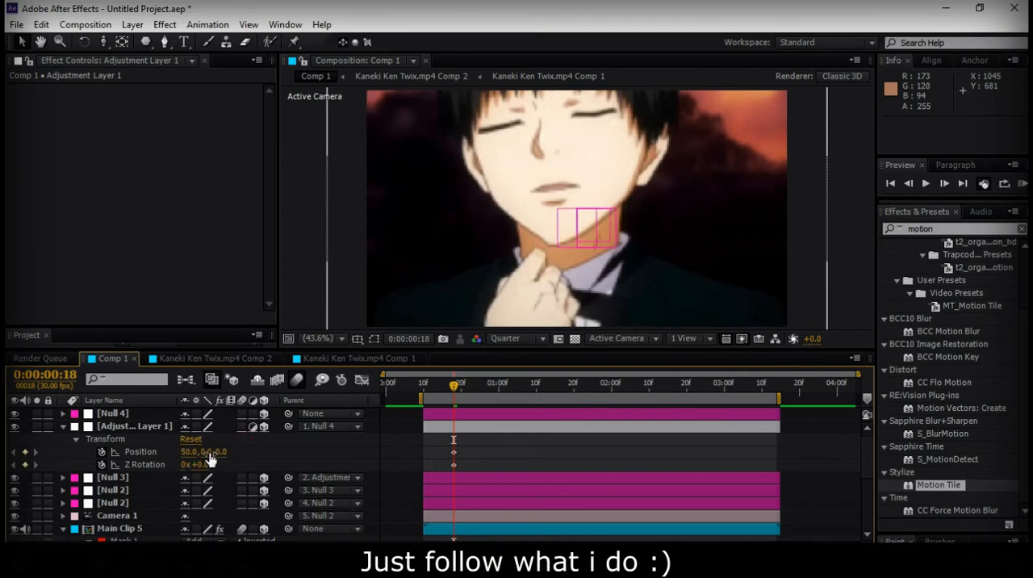
{"action": "type", "text": "-50"}
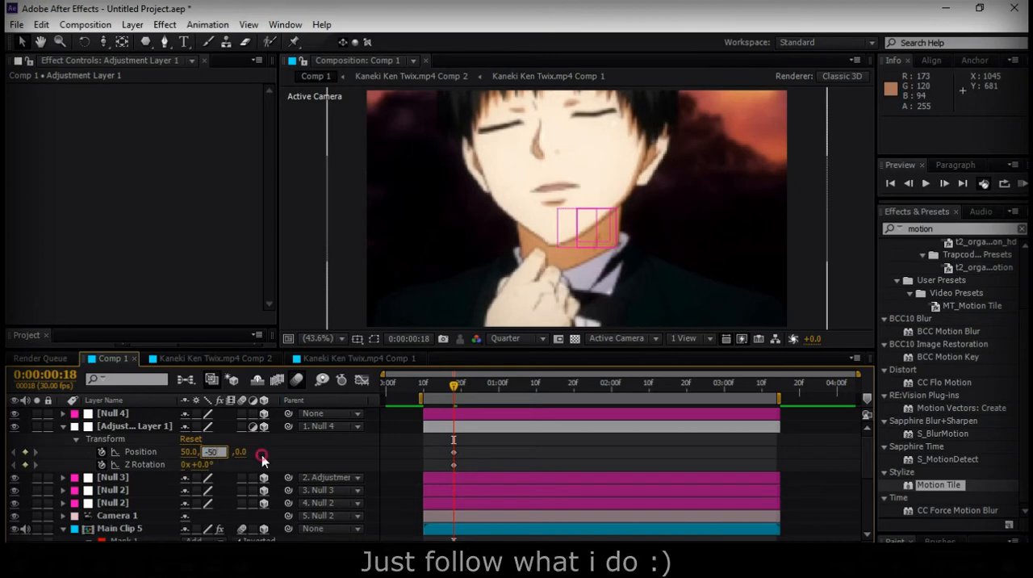
{"action": "left_click", "coordinate": [264, 460]}
{"action": "left_click", "coordinate": [208, 467]}
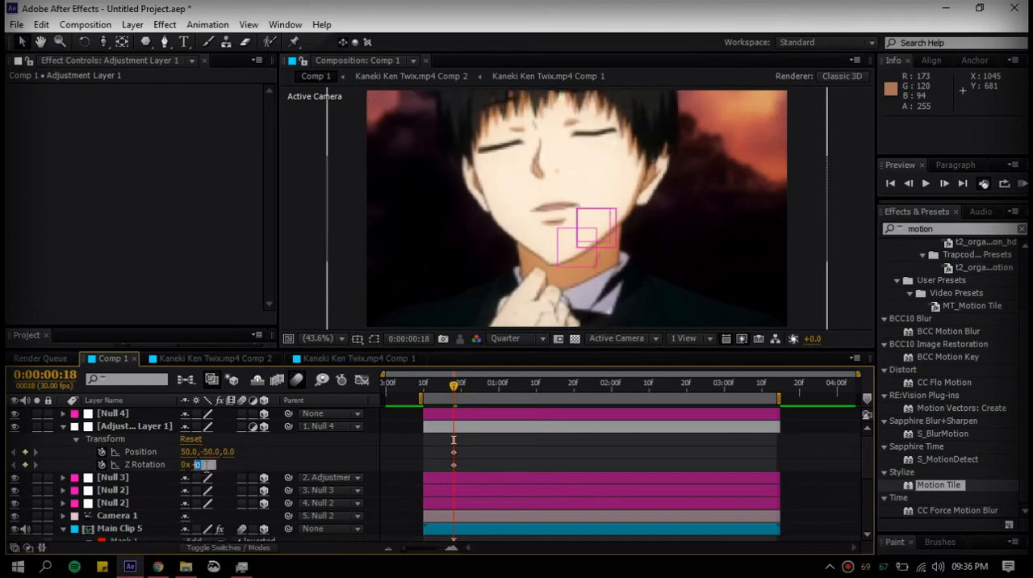
{"action": "left_click", "coordinate": [247, 459]}
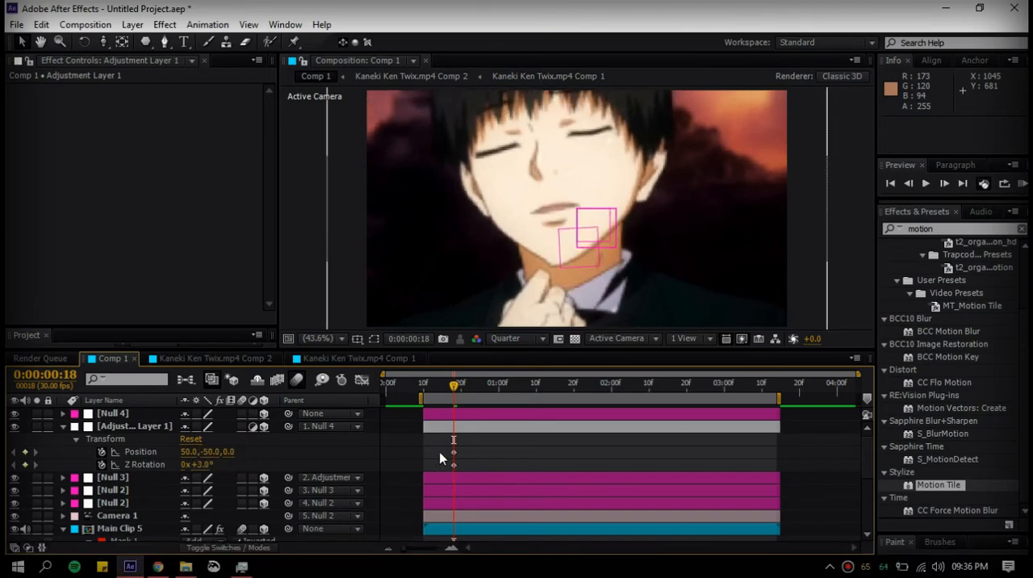
{"action": "left_click_drag", "start_coordinate": [438, 446], "coordinate": [423, 465]}
At 0:00:00:22, keyframe the adjustment layer's Position at -50, 50, 0 and Z Rotation at -3°
{"action": "key", "text": "Page_Down"}
{"action": "key", "text": "Page_Down"}
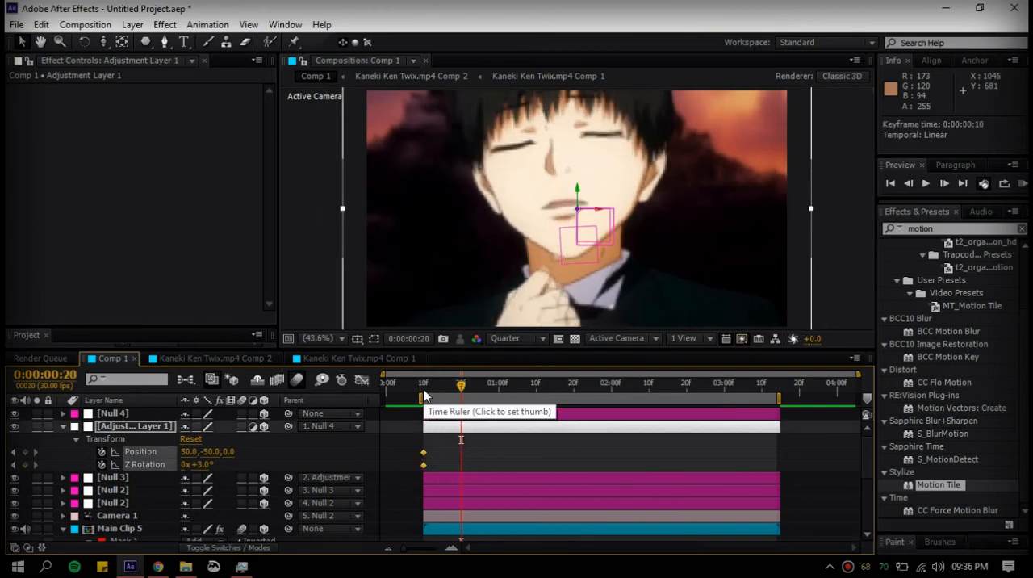
{"action": "key", "text": "Page_Down"}
{"action": "key", "text": "Page_Down"}
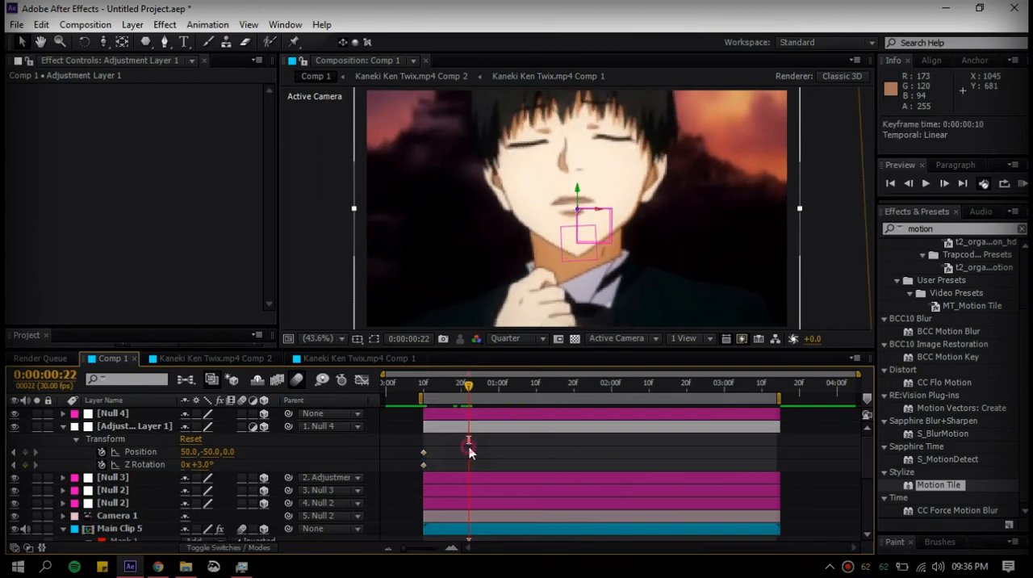
{"action": "left_click", "coordinate": [192, 452]}
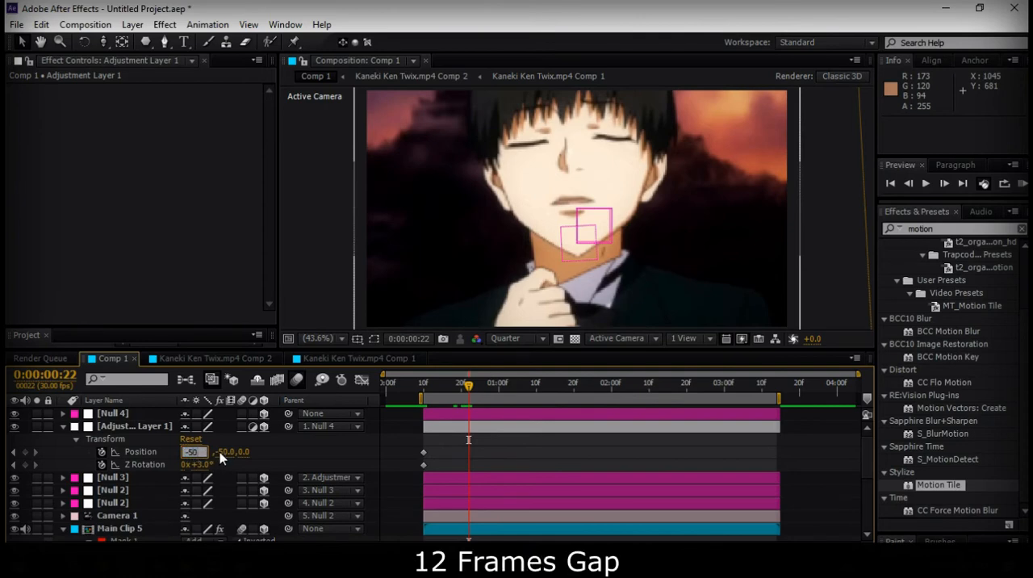
{"action": "type", "text": "-50"}
{"action": "key", "text": "Tab"}
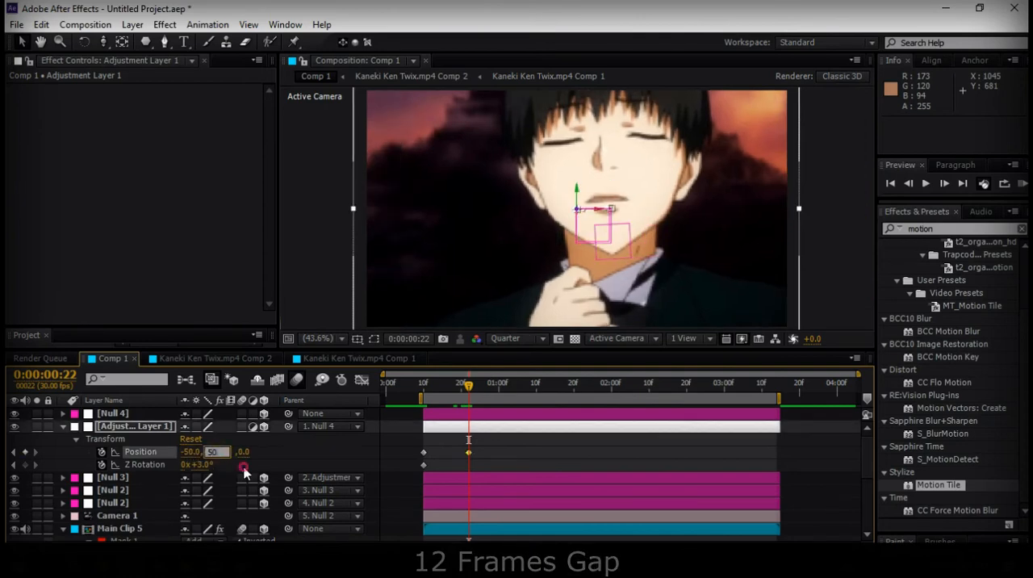
{"action": "left_click", "coordinate": [244, 469]}
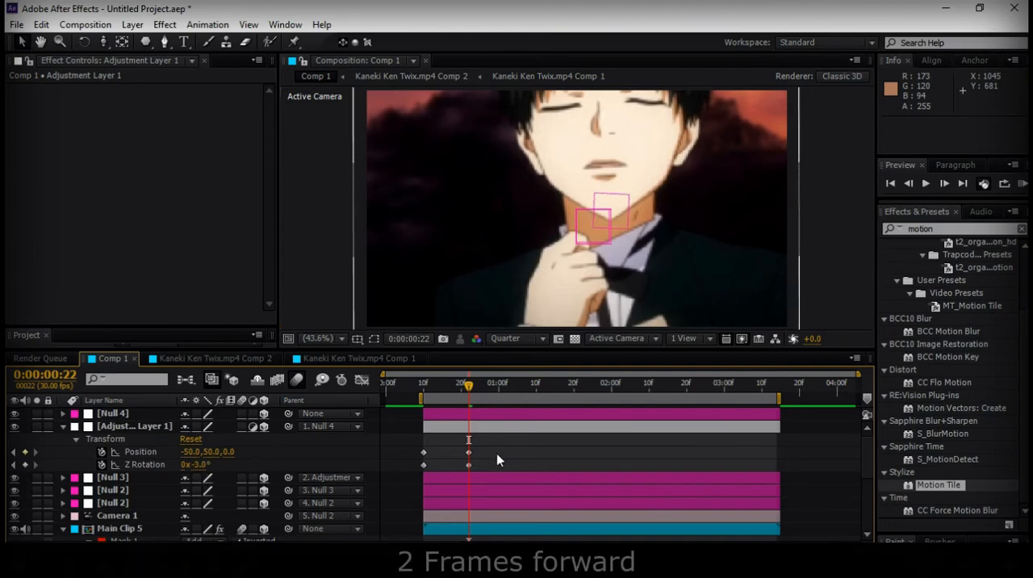
Shift the second Z Rotation keyframe two frames later and apply Easy Ease to all Position and Z Rotation keyframes
{"action": "left_click", "coordinate": [469, 465]}
{"action": "left_click_drag", "start_coordinate": [469, 466], "coordinate": [476, 465]}
{"action": "left_click_drag", "start_coordinate": [405, 443], "coordinate": [498, 468]}
{"action": "key", "text": "F9"}
{"action": "left_click", "coordinate": [481, 437]}
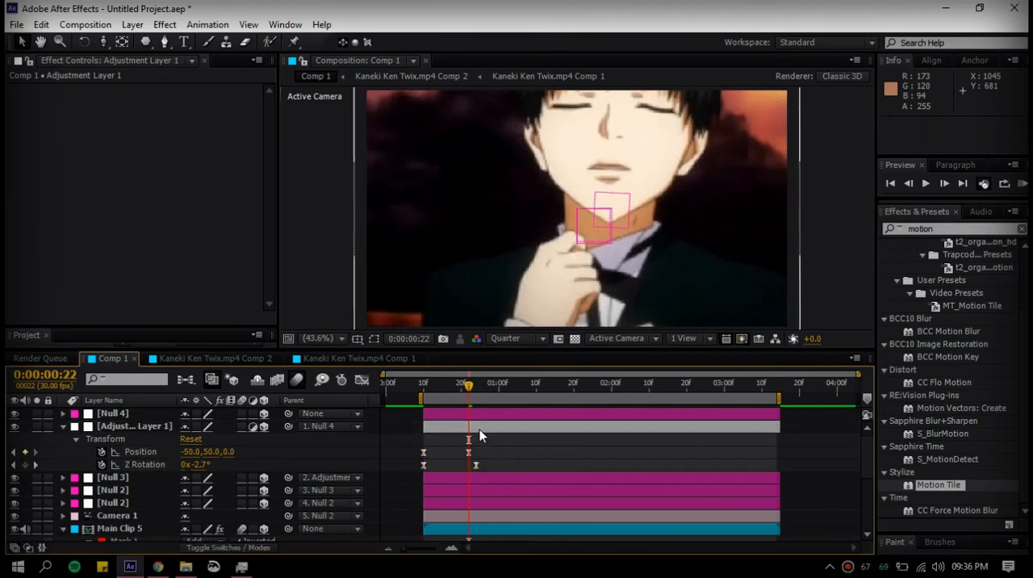
Copy the adjustment layer's first Position keyframe to 0:00:01:04
{"action": "key", "text": "Page_Down"}
{"action": "key", "text": "shift+Page_Down"}
{"action": "key", "text": "Page_Down"}
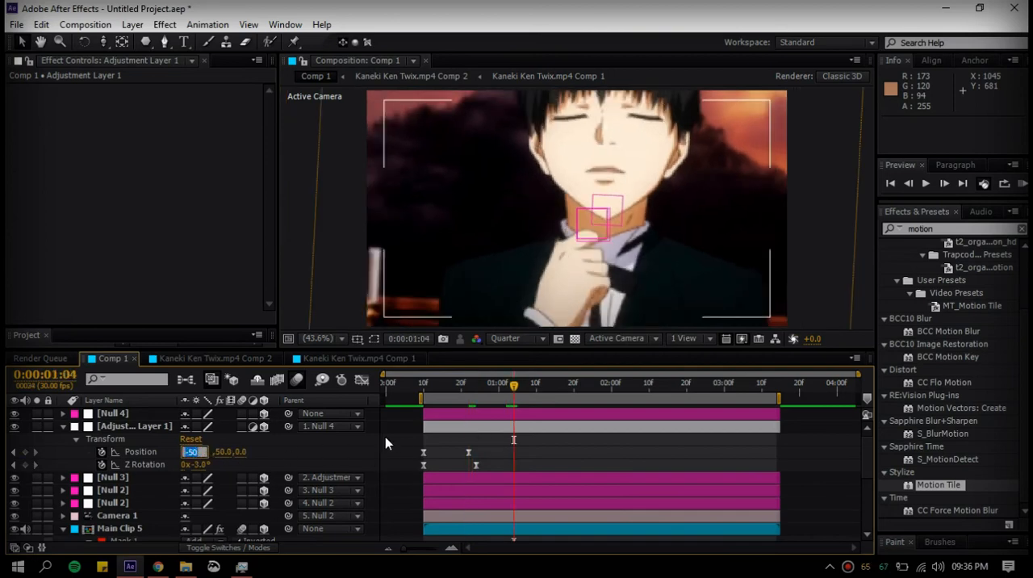
{"action": "left_click", "coordinate": [423, 452]}
{"action": "key", "text": "ctrl+c"}
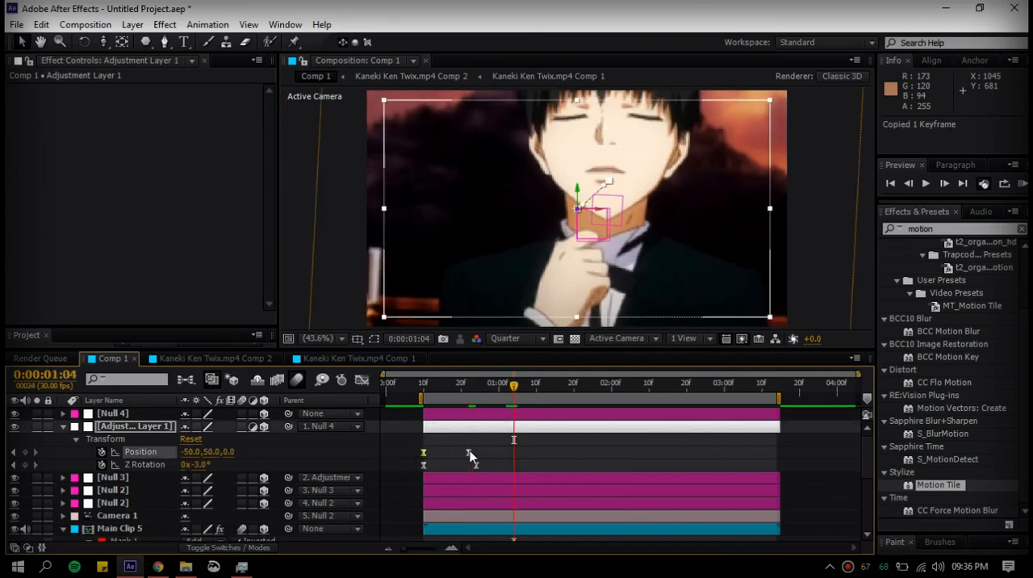
{"action": "key", "text": "ctrl+v"}
{"action": "left_click", "coordinate": [522, 454]}
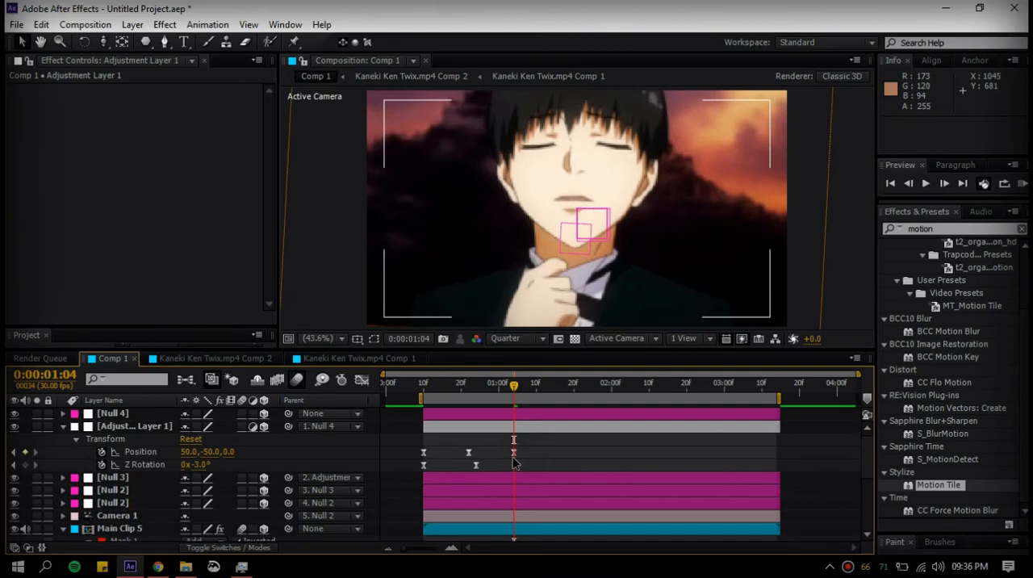
Keyframe Z Rotation at 3° at 0:00:01:06, and shift the last Position and Z Rotation keyframes one frame later
{"action": "key", "text": "Page_Down"}
{"action": "key", "text": "Page_Down"}
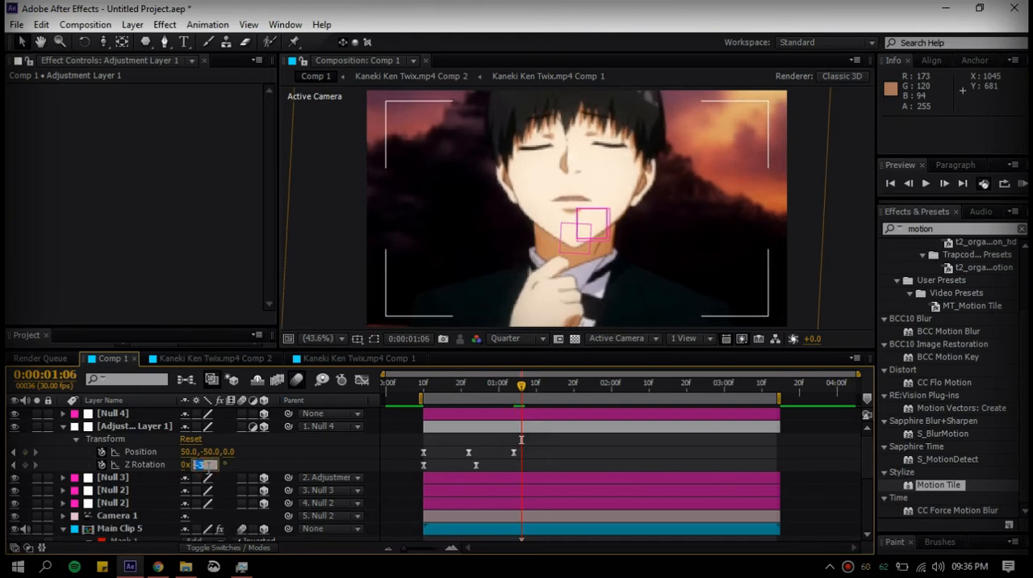
{"action": "key", "text": "Return"}
{"action": "left_click", "coordinate": [513, 453]}
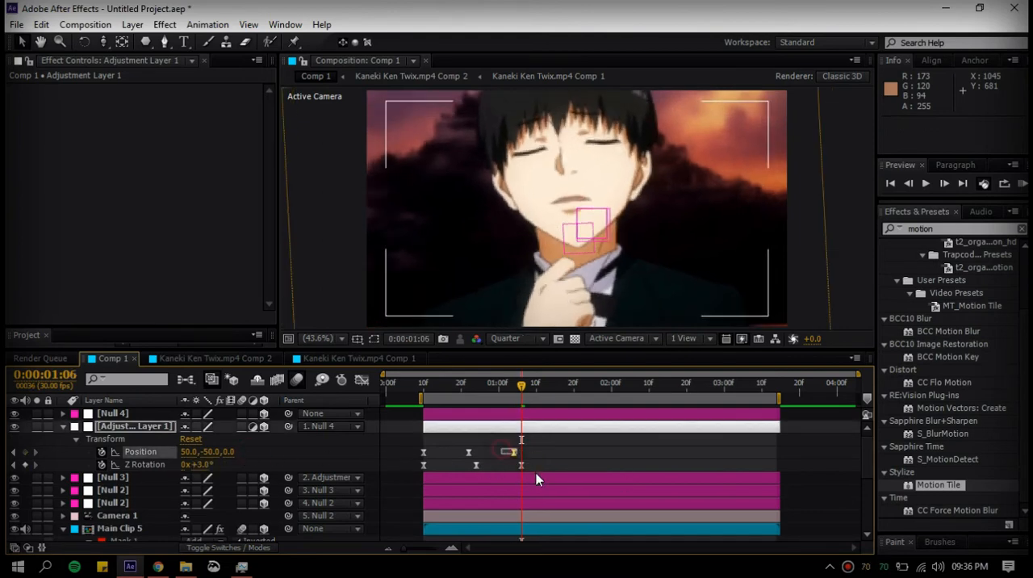
{"action": "left_click_drag", "start_coordinate": [518, 455], "coordinate": [529, 468]}
{"action": "left_click", "coordinate": [545, 460]}
Copy the last two Position and Z Rotation keyframe pairs, paste them repeatedly from 0:00:01:19, and shift the whole sequence to start before the layer
{"action": "left_click", "coordinate": [526, 389]}
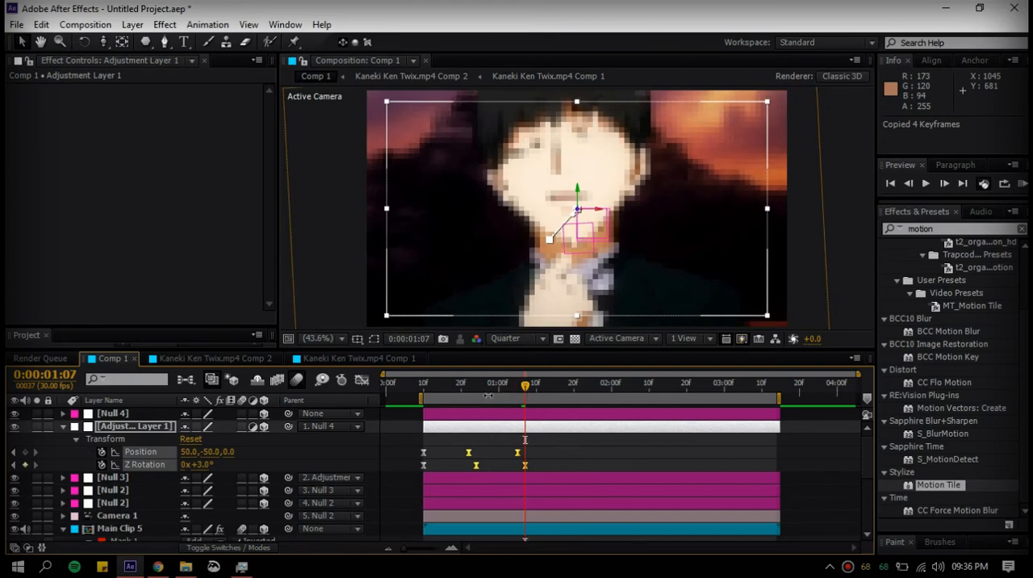
{"action": "key", "text": "shift+Page_Down"}
{"action": "key", "text": "Page_Down"}
{"action": "key", "text": "Page_Down"}
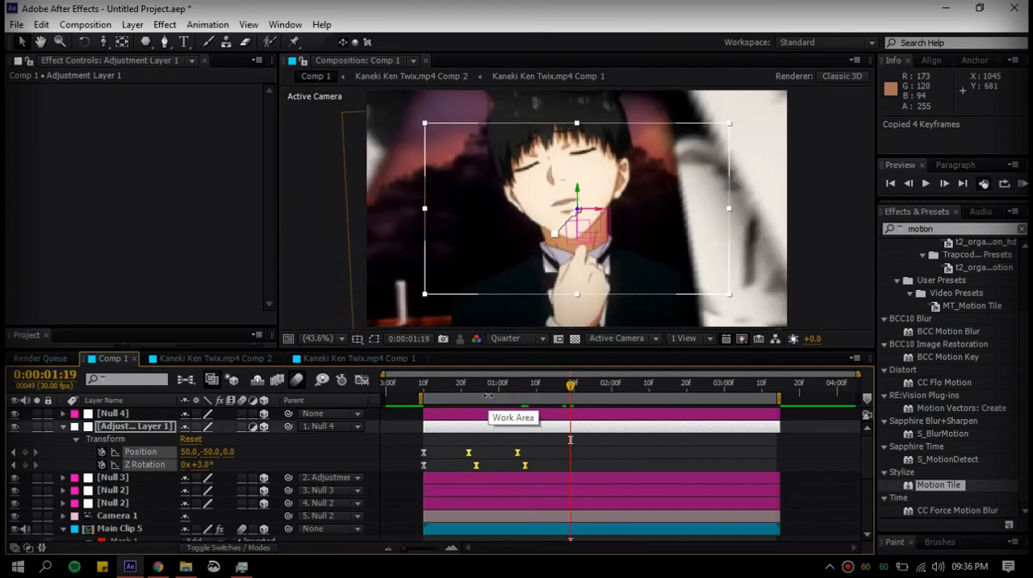
{"action": "key", "text": "ctrl+v"}
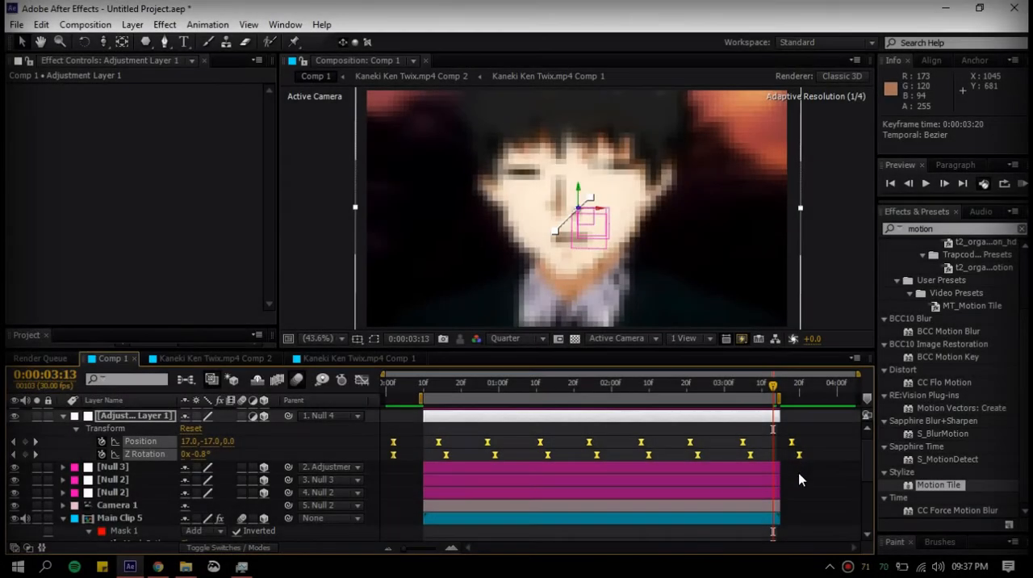
{"action": "left_click", "coordinate": [799, 479]}
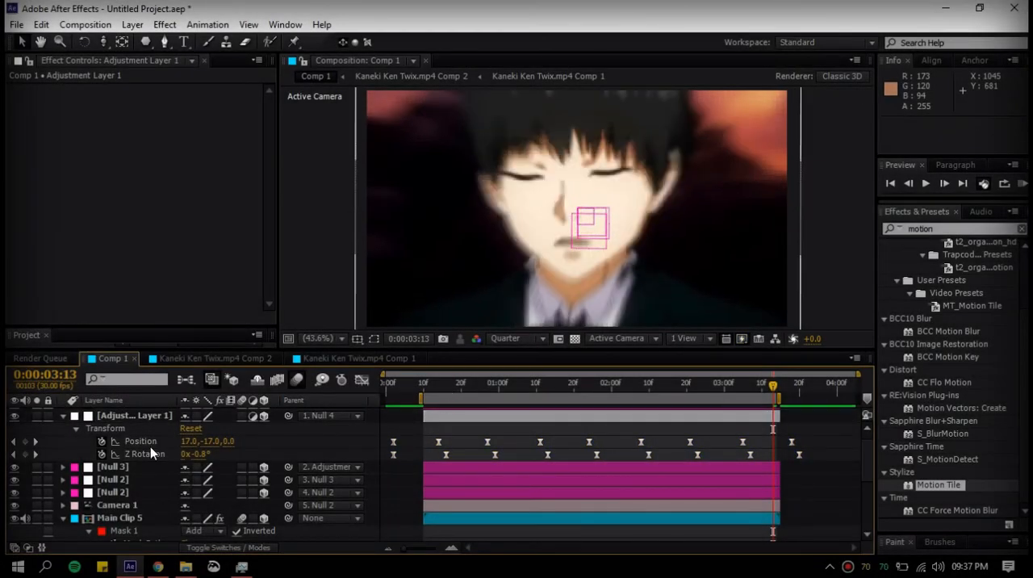
Separate the dimensions of the adjustment layer's Position and remove all Z Position keyframes
{"action": "right_click", "coordinate": [142, 441]}
{"action": "left_click", "coordinate": [274, 324]}
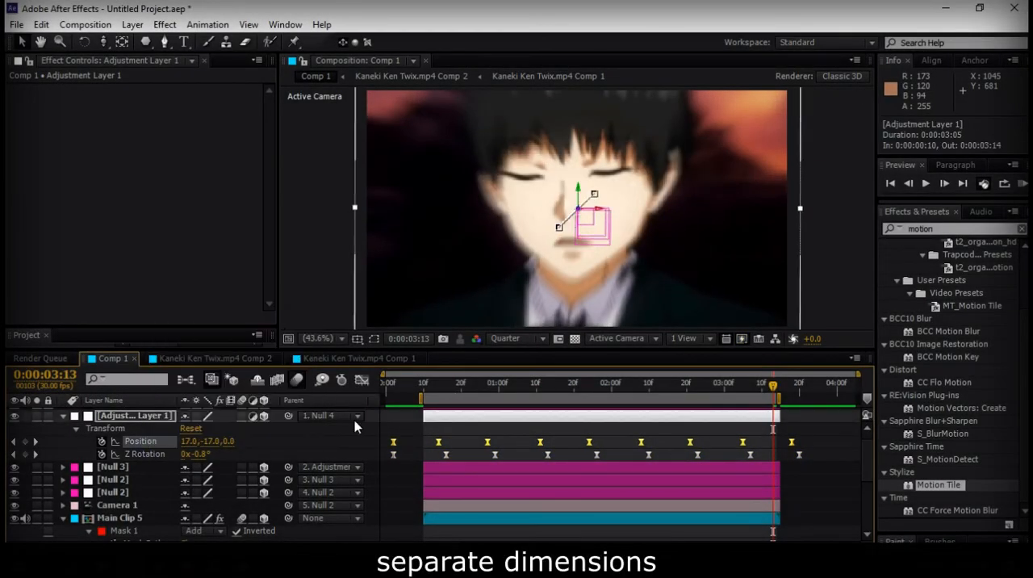
{"action": "left_click", "coordinate": [287, 443]}
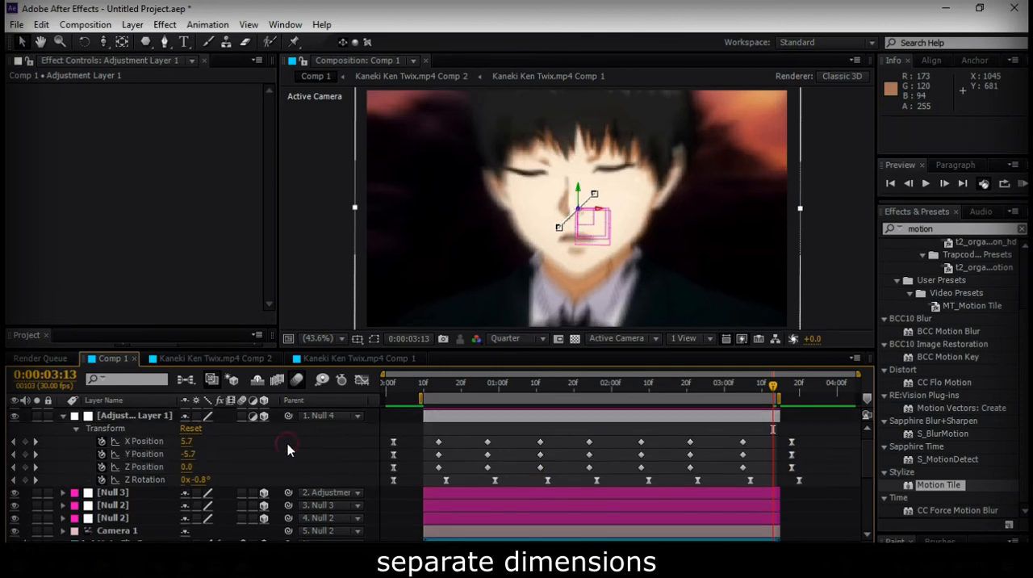
{"action": "left_click", "coordinate": [158, 442]}
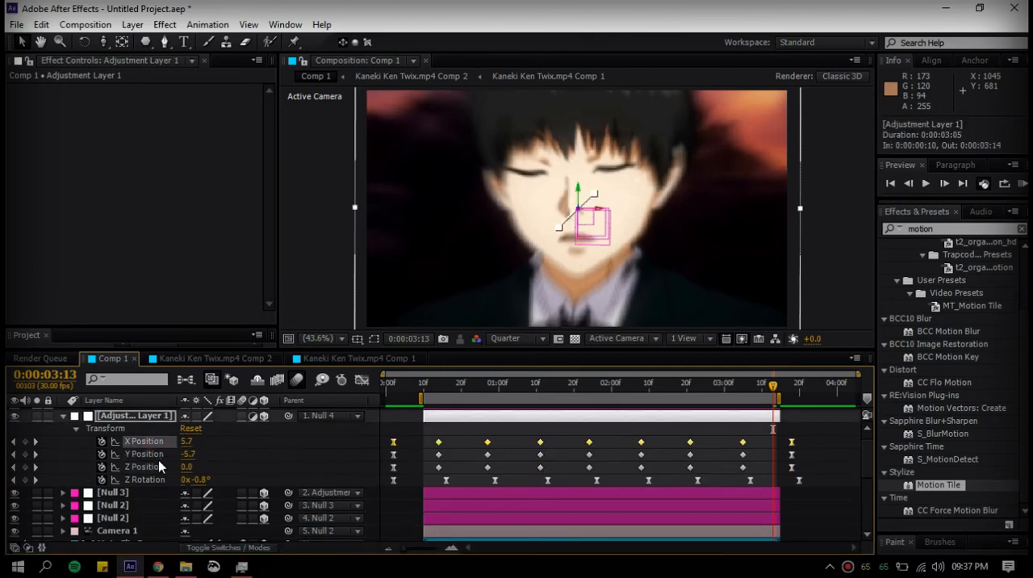
{"action": "left_click", "coordinate": [102, 467]}
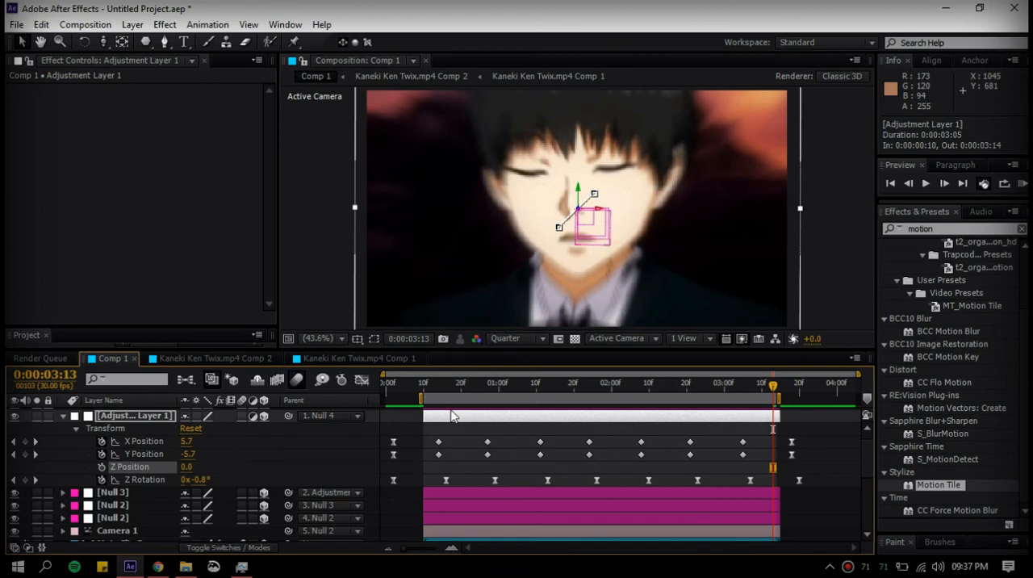
Show only the keyframed properties and apply Easy Ease to all X Position and Y Position keyframes
{"action": "key", "text": "u"}
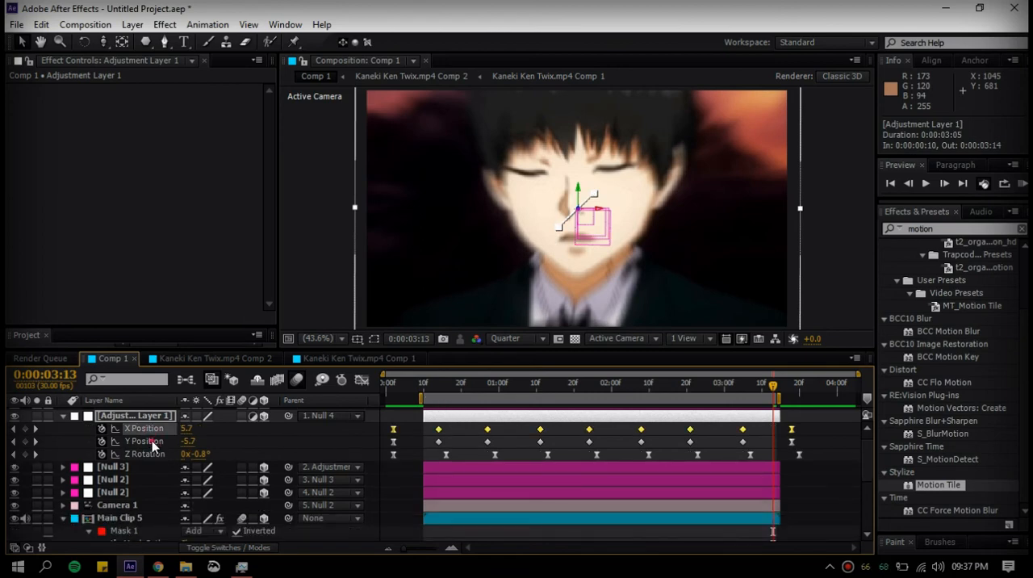
{"action": "key", "text": "F9"}
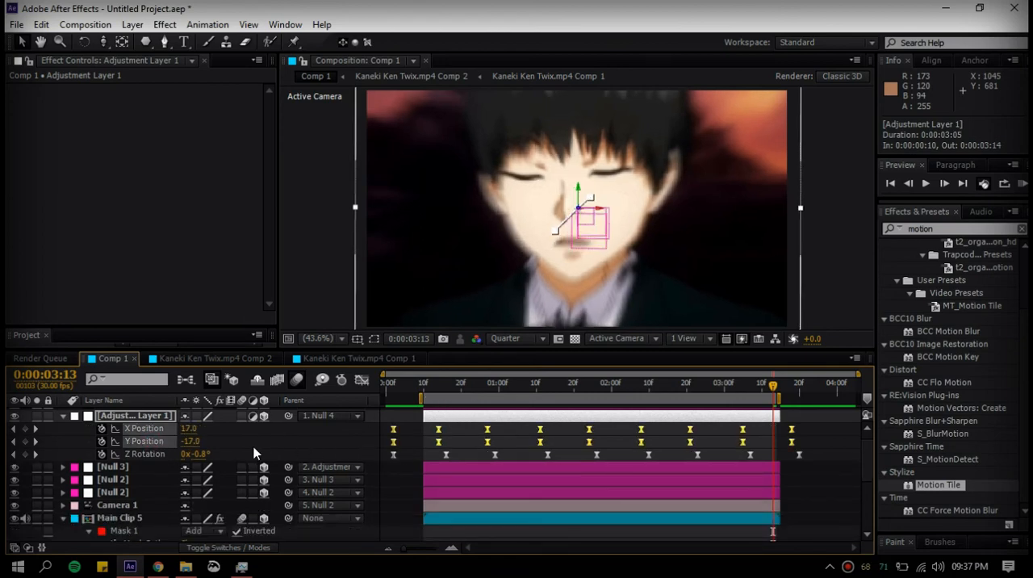
Move all Y Position keyframes one frame earlier and preview the camera shake
{"action": "left_click", "coordinate": [159, 441]}
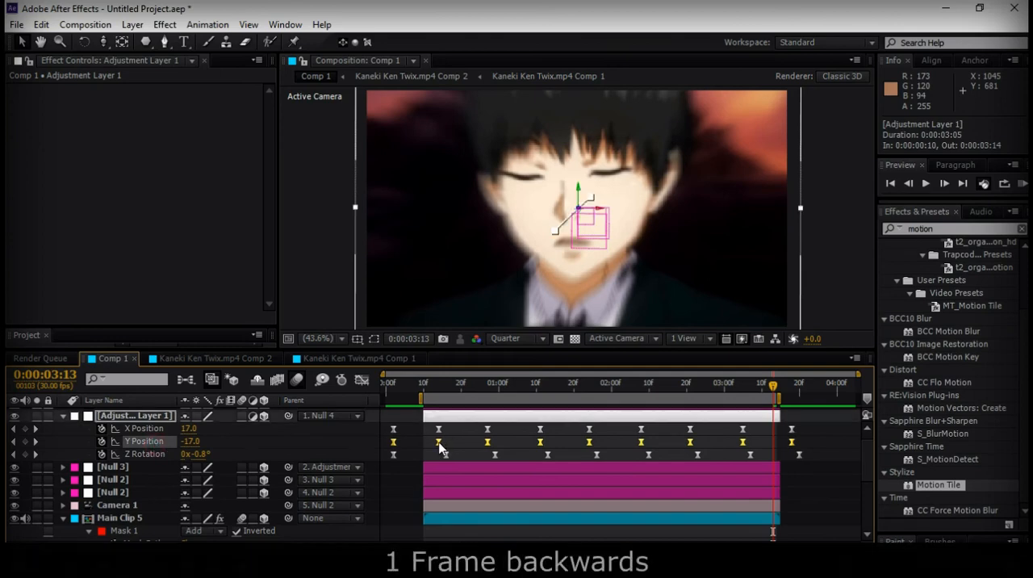
{"action": "key", "text": "alt+Left"}
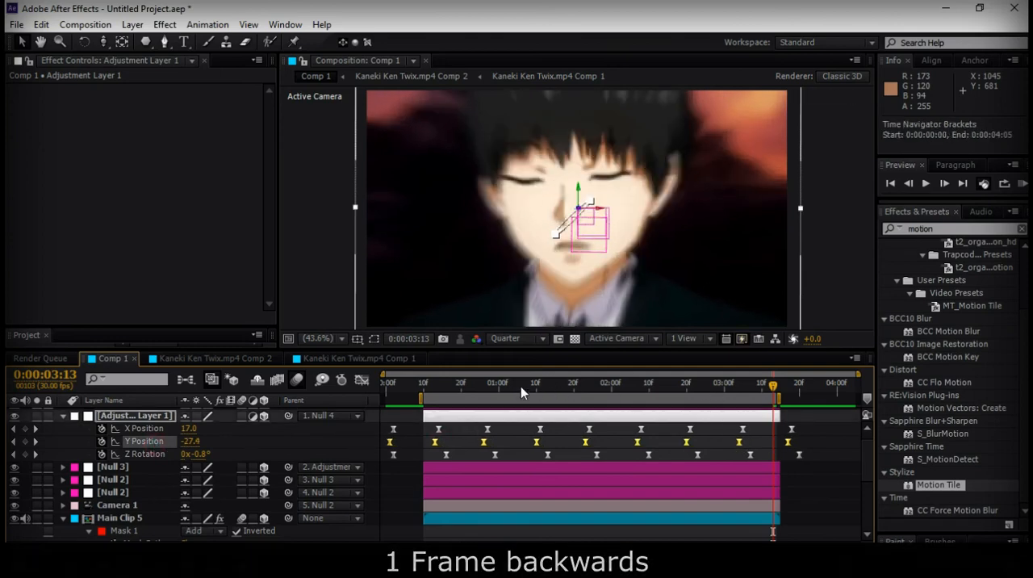
{"action": "key", "text": "KP_0"}
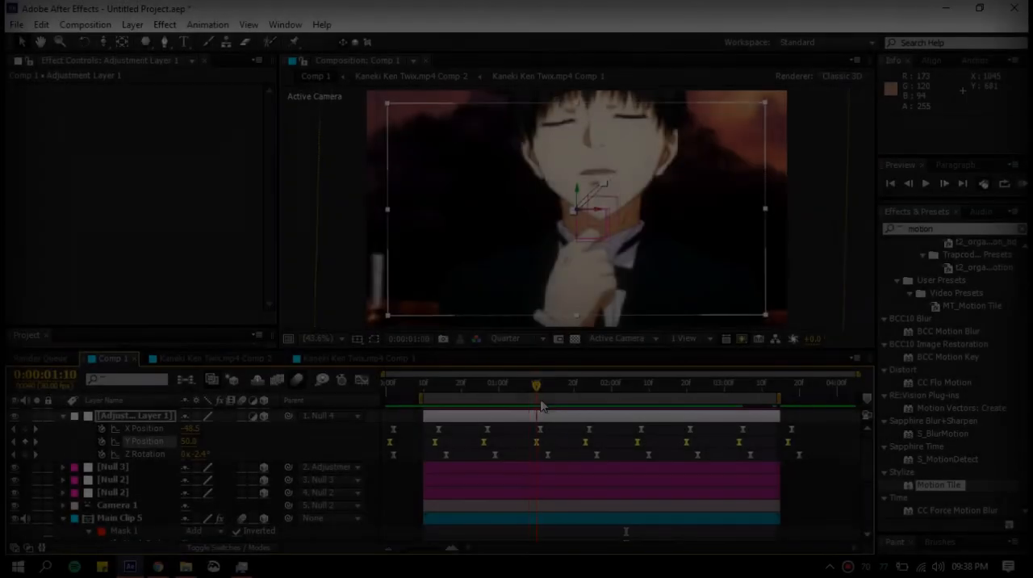
Lower the adjustment layer's shake from 0:00:01:23 to 0:00:02:08, setting alternating Y Position keyframes to -20 and 20 and X Position to 20 and -20
{"action": "left_click", "coordinate": [191, 441]}
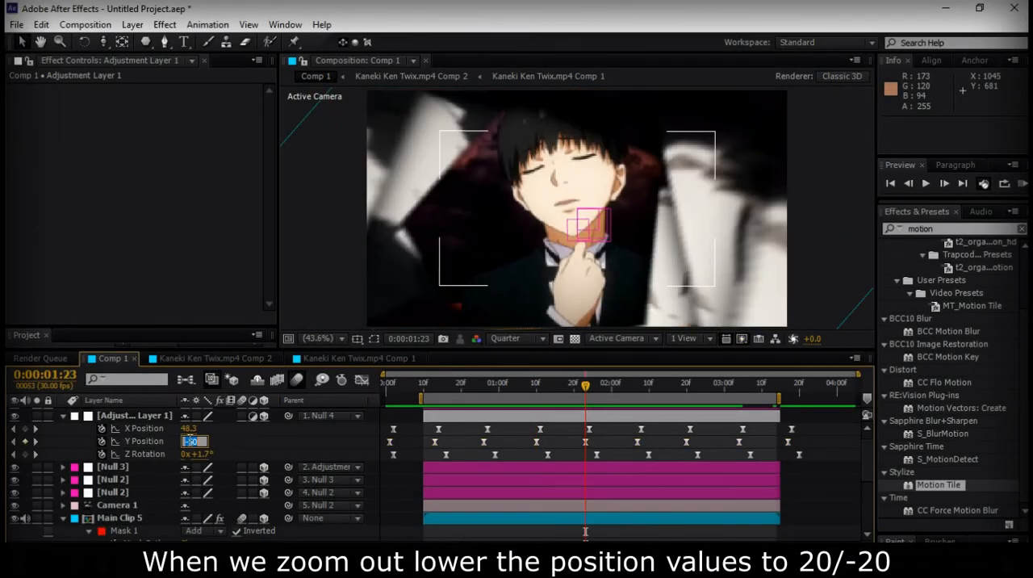
{"action": "left_click", "coordinate": [591, 387]}
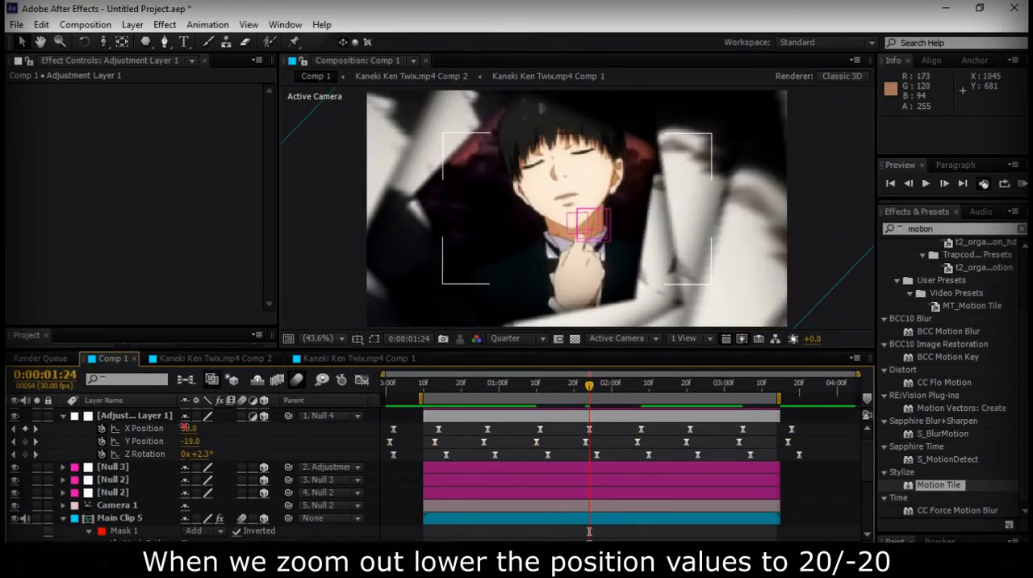
{"action": "left_click_drag", "start_coordinate": [592, 386], "coordinate": [640, 399]}
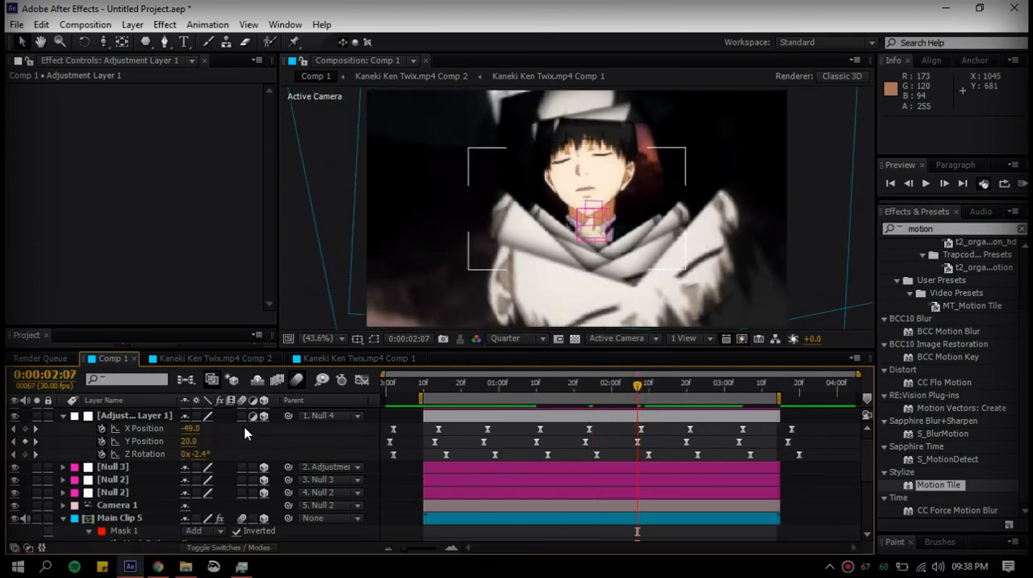
{"action": "left_click", "coordinate": [36, 428]}
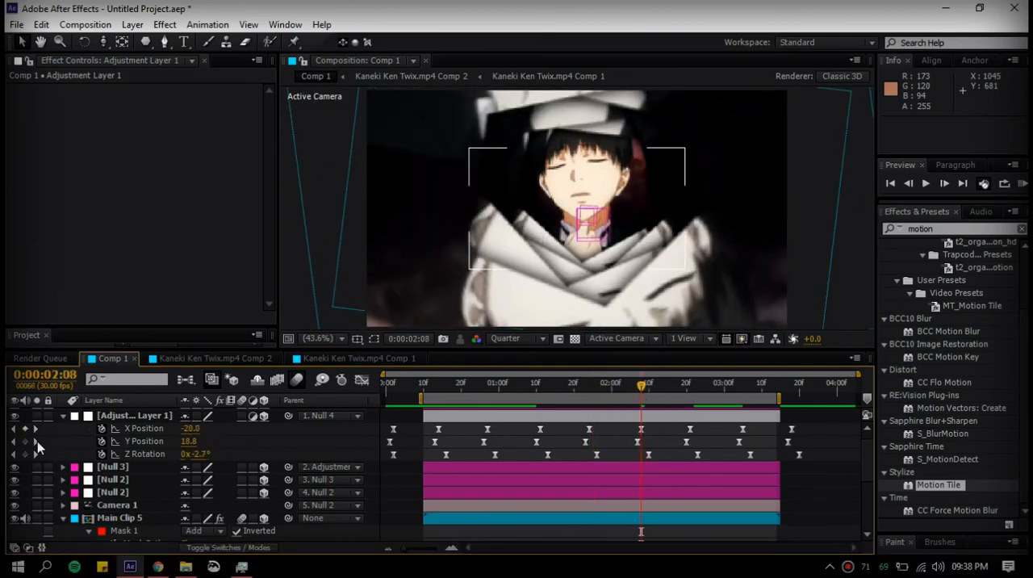
Reduce the following Y and X Position keyframes to 20/-20, ending with Y Position 20 at 0:00:03:04 and X Position -20 at 0:00:03:05
{"action": "left_click", "coordinate": [36, 441]}
{"action": "left_click", "coordinate": [36, 441]}
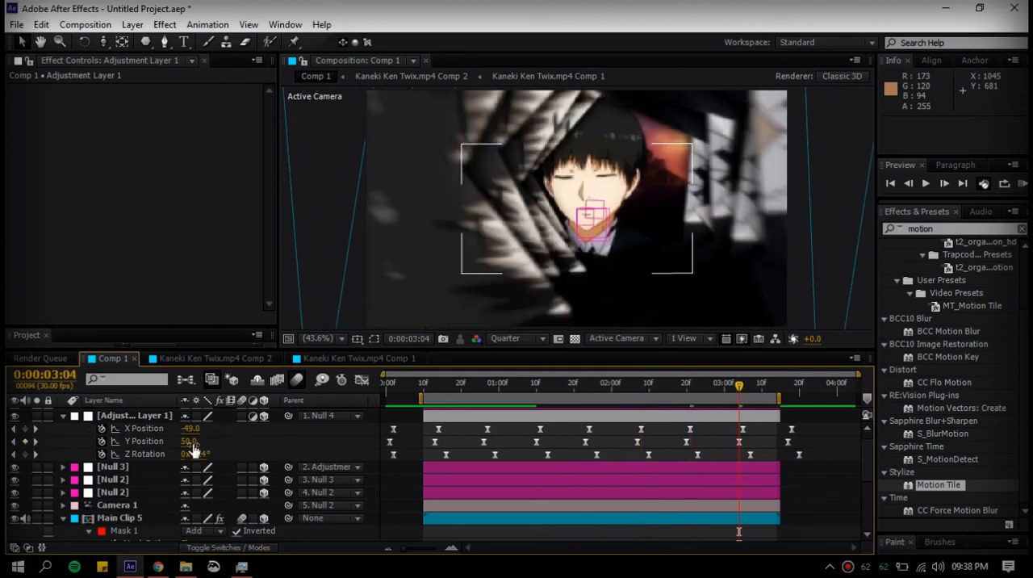
{"action": "left_click", "coordinate": [35, 429]}
{"action": "left_click", "coordinate": [195, 428]}
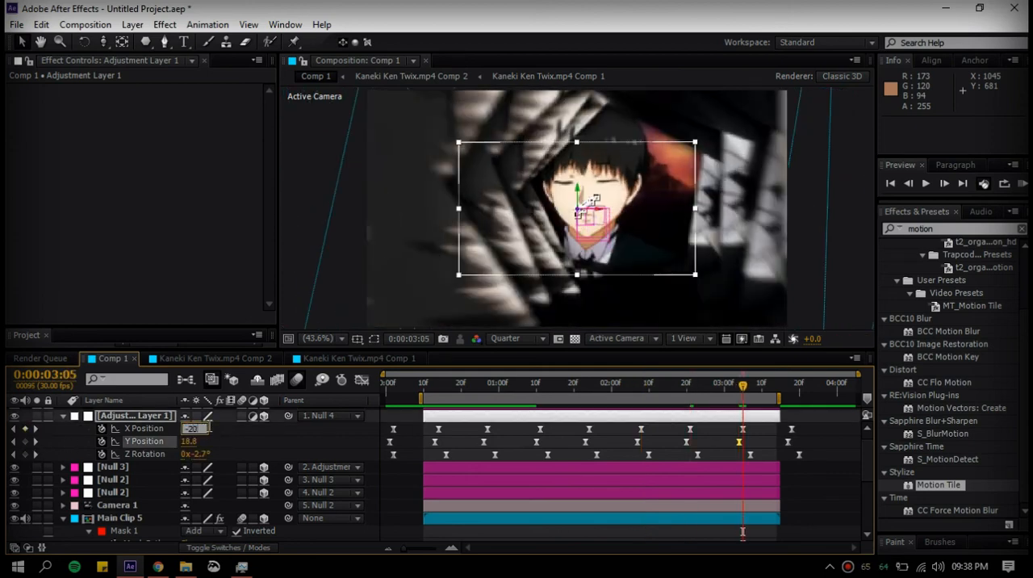
{"action": "left_click", "coordinate": [68, 443]}
{"action": "left_click", "coordinate": [36, 429]}
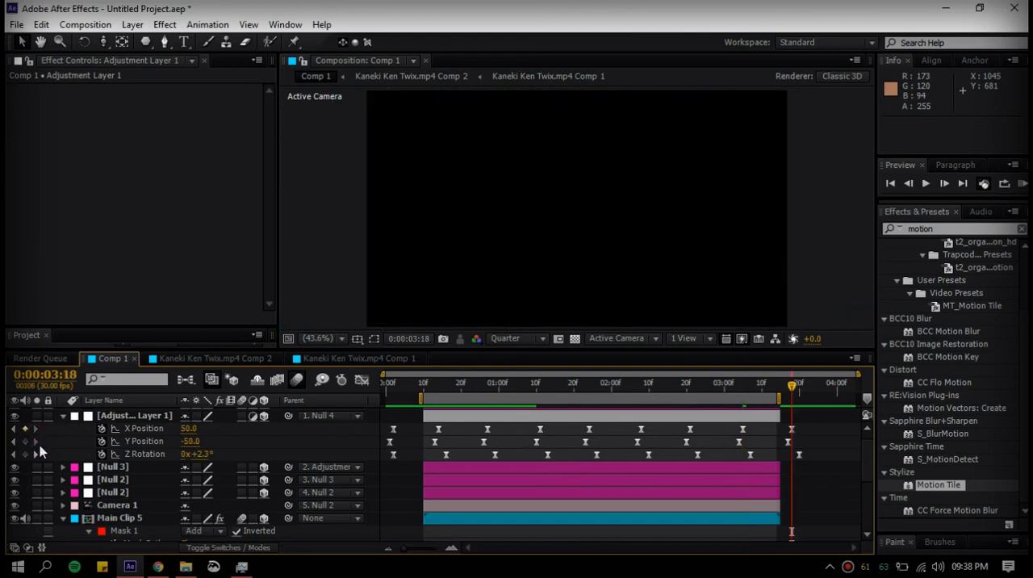
{"action": "left_click", "coordinate": [744, 389]}
{"action": "left_click", "coordinate": [789, 388]}
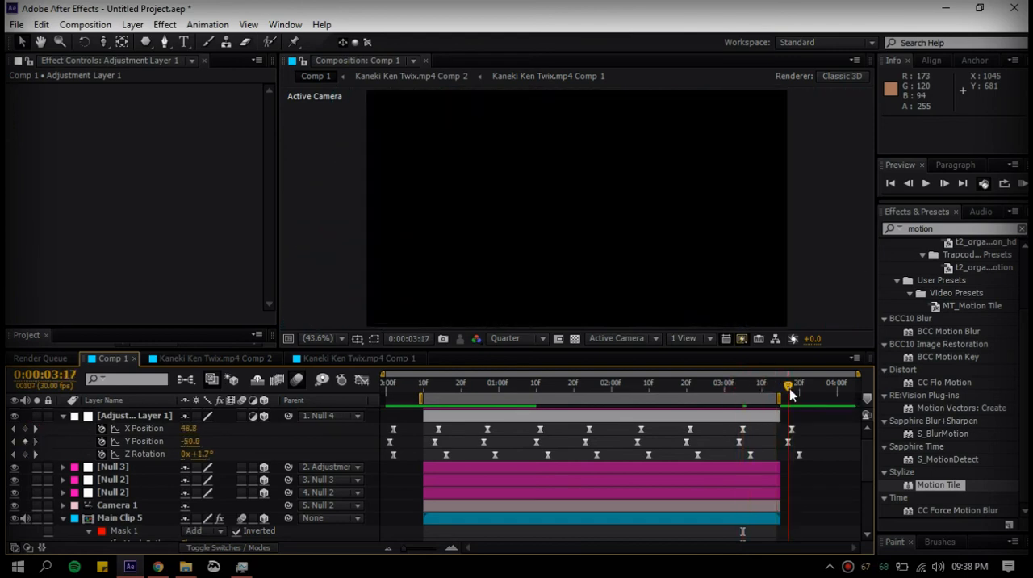